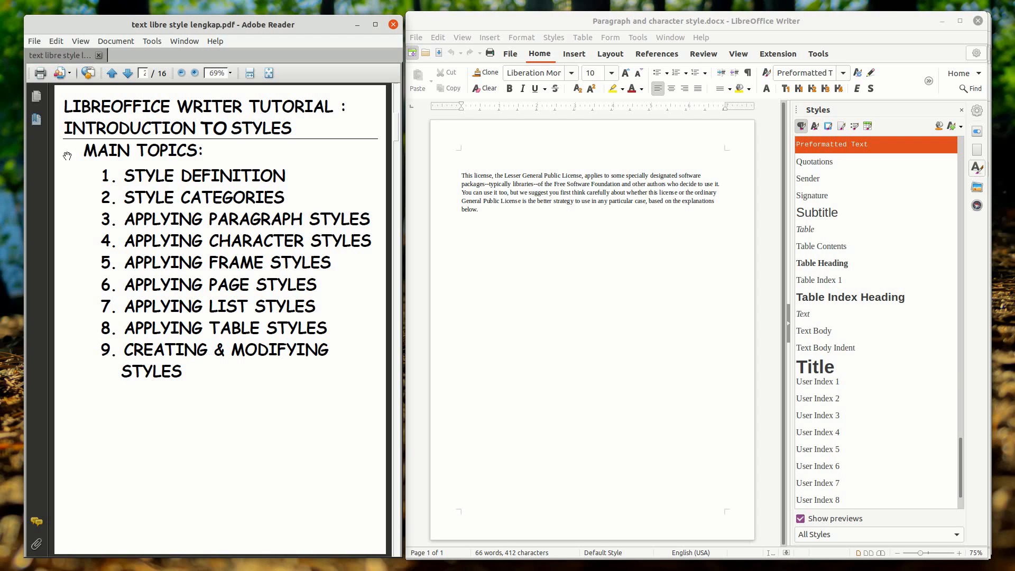
Page through the tutorial PDF's sections on style definition and style categories.
click(131, 78)
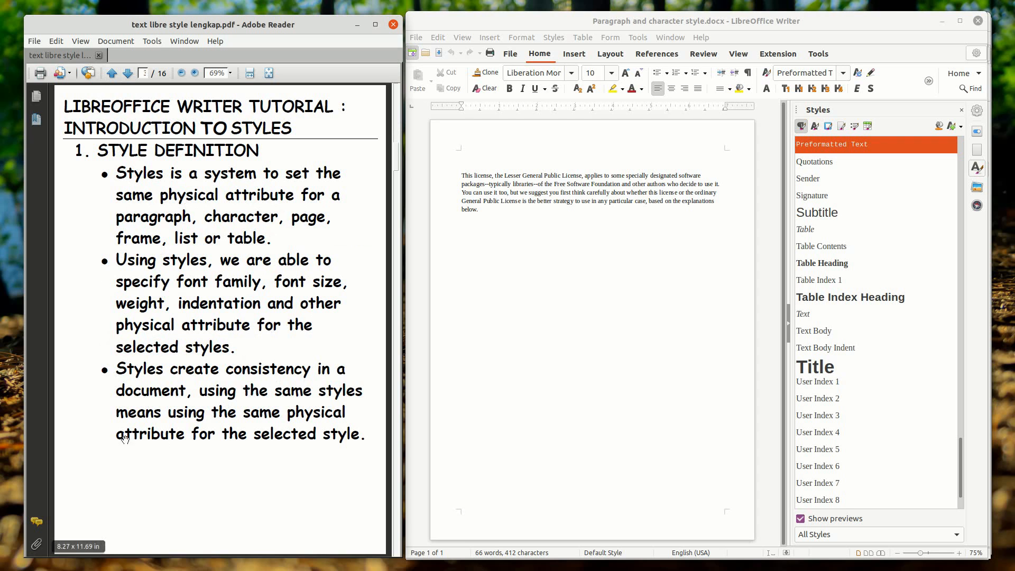
click(122, 76)
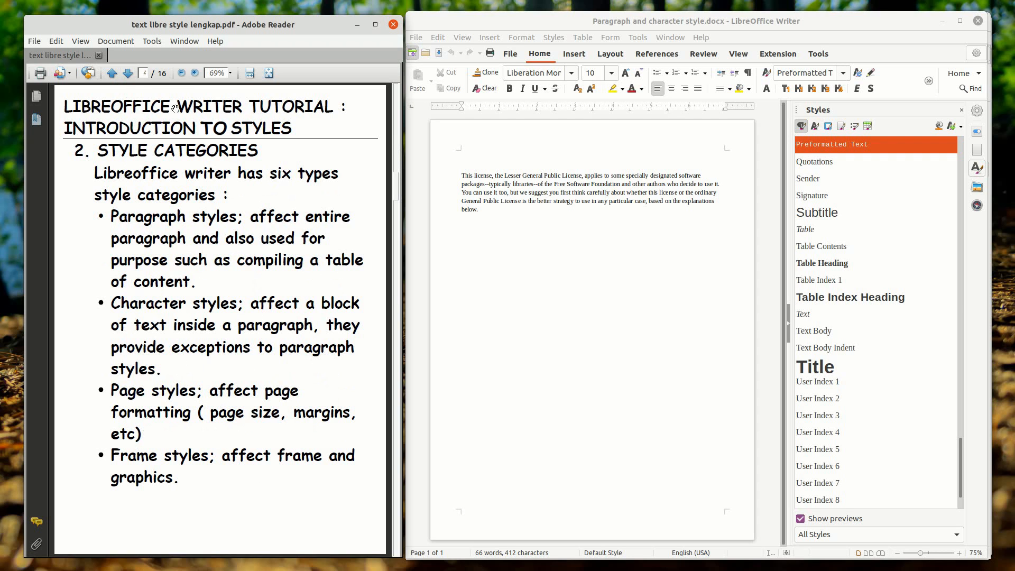
click(128, 74)
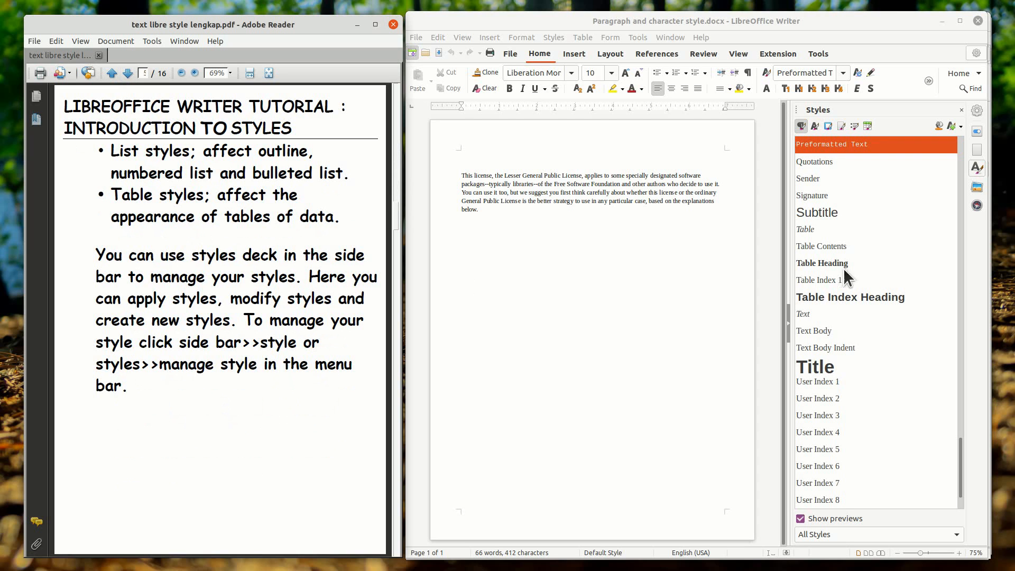
Switch to LibreOffice Writer, hide the sidebar and show it again.
click(787, 325)
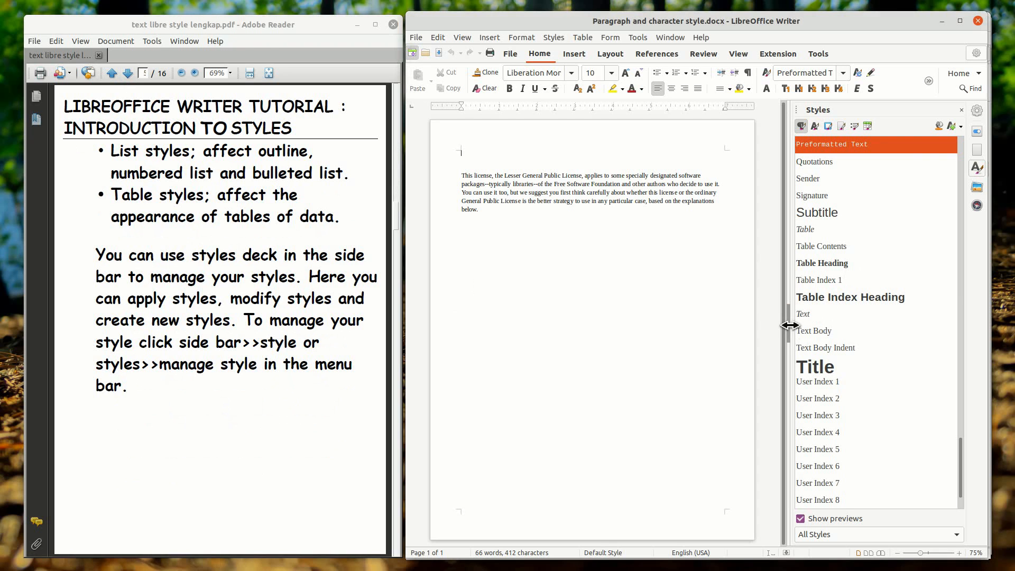
click(788, 325)
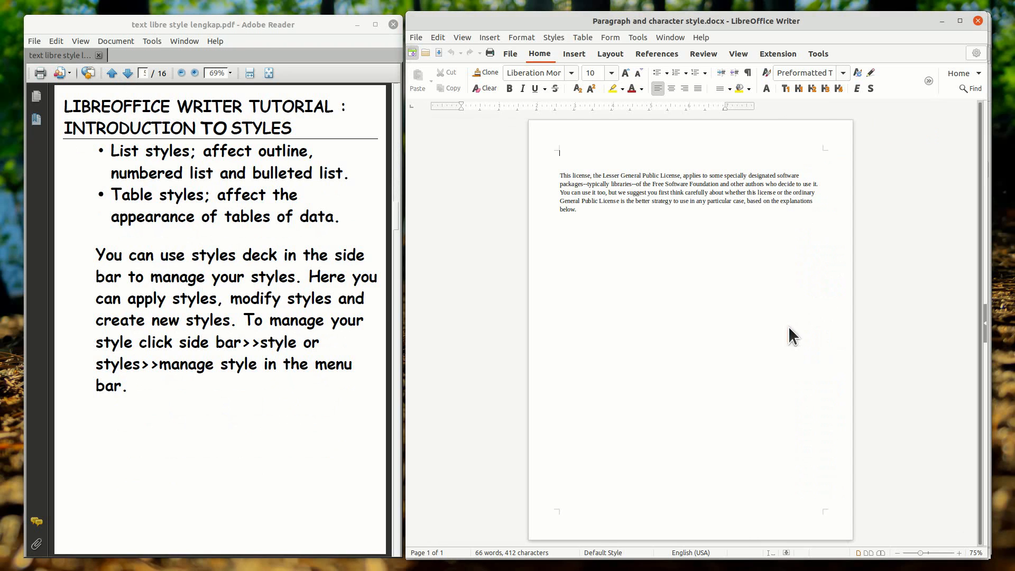
click(981, 322)
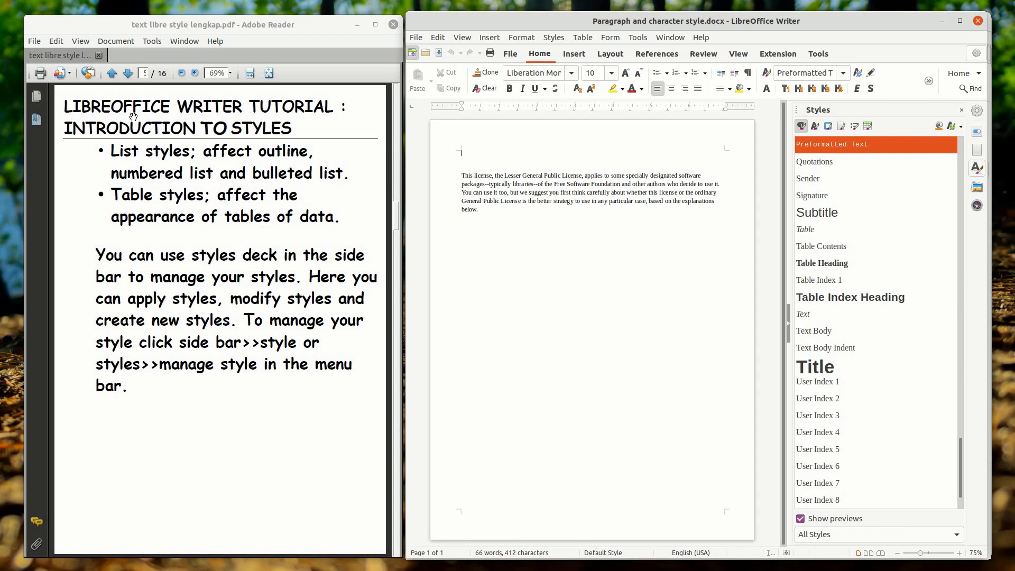
Advance the tutorial PDF to the section on applying paragraph styles, and display the Styles deck in Writer.
click(128, 72)
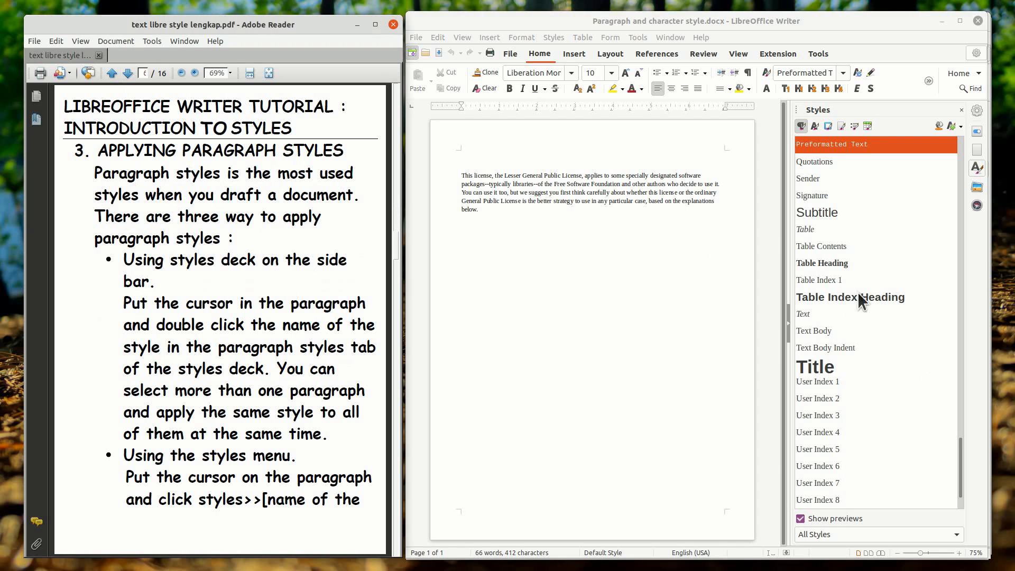
click(788, 322)
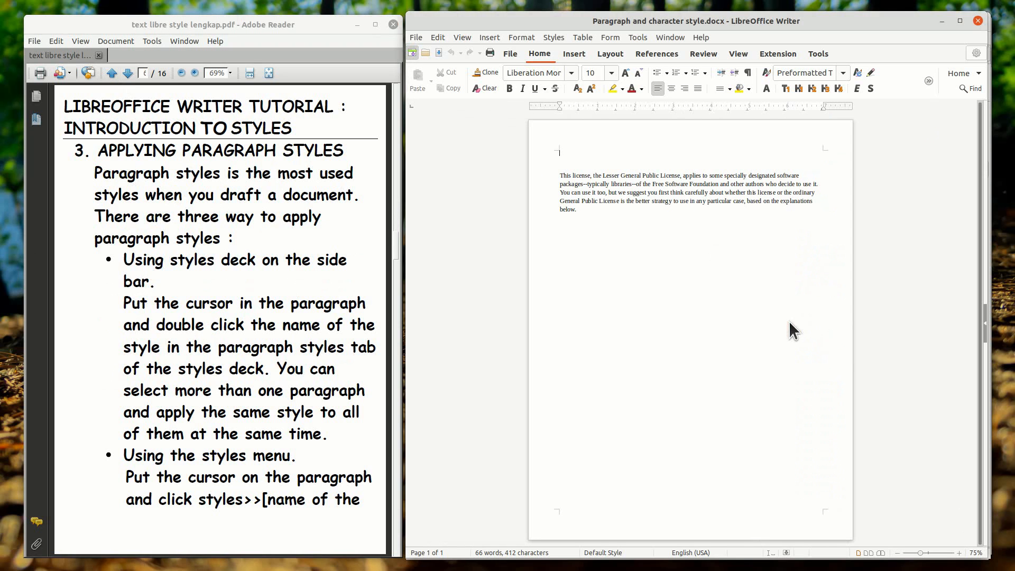
click(985, 322)
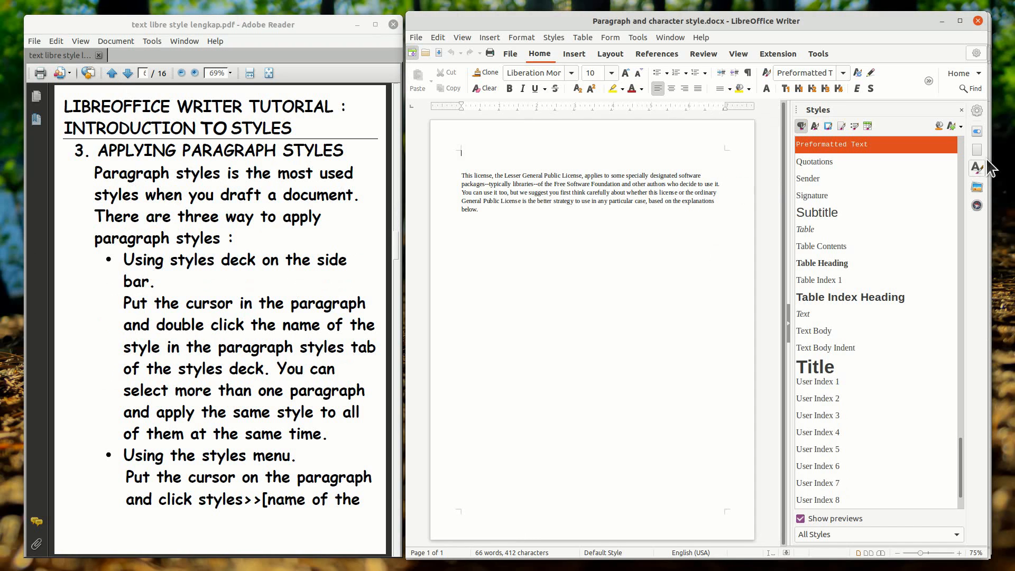
click(977, 110)
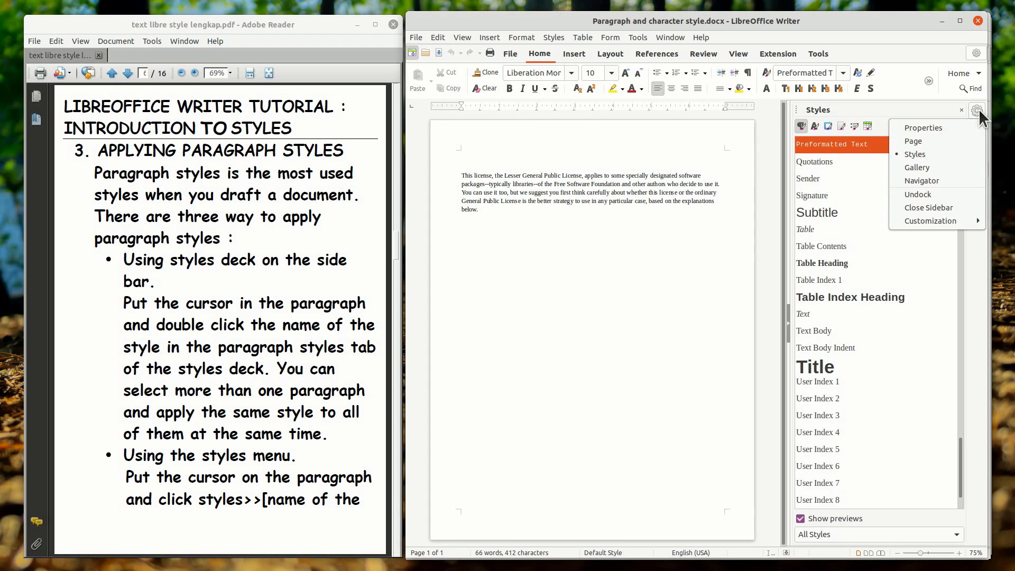
click(944, 152)
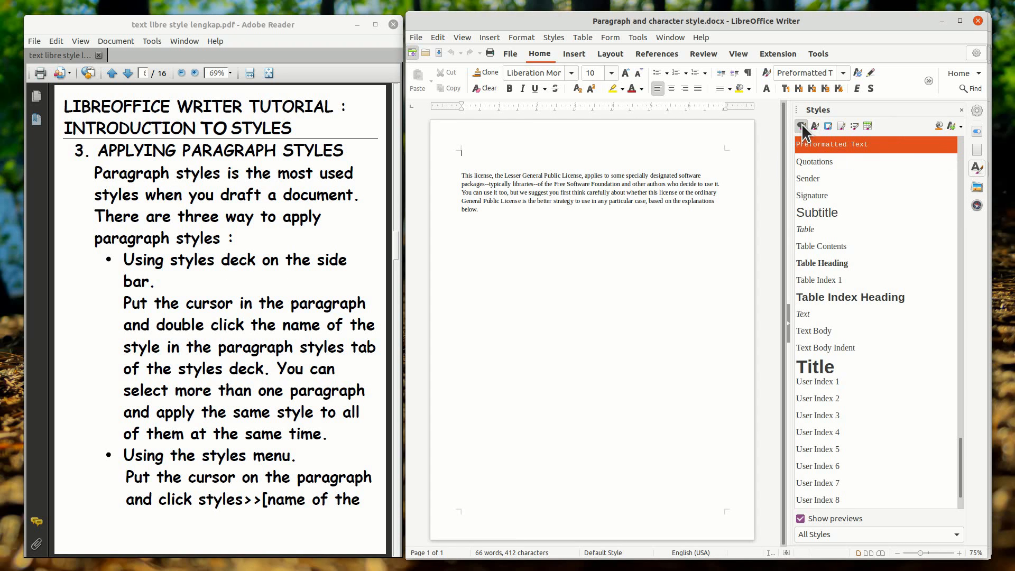
Try the Subtitle, Signature, Sender and Table Heading paragraph styles in turn on the whole license paragraph.
drag(455, 219, 459, 175)
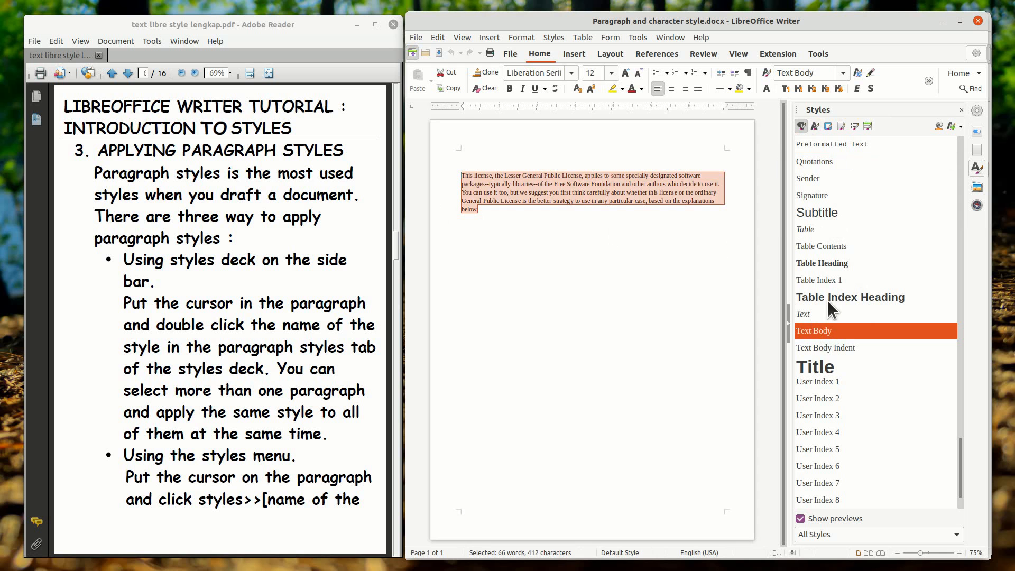
double_click(811, 214)
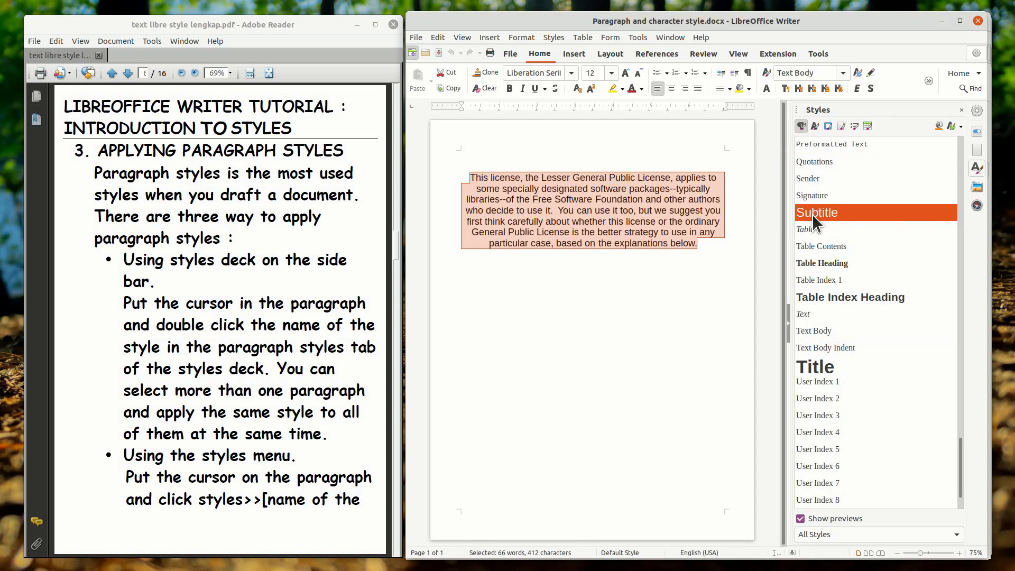
double_click(810, 195)
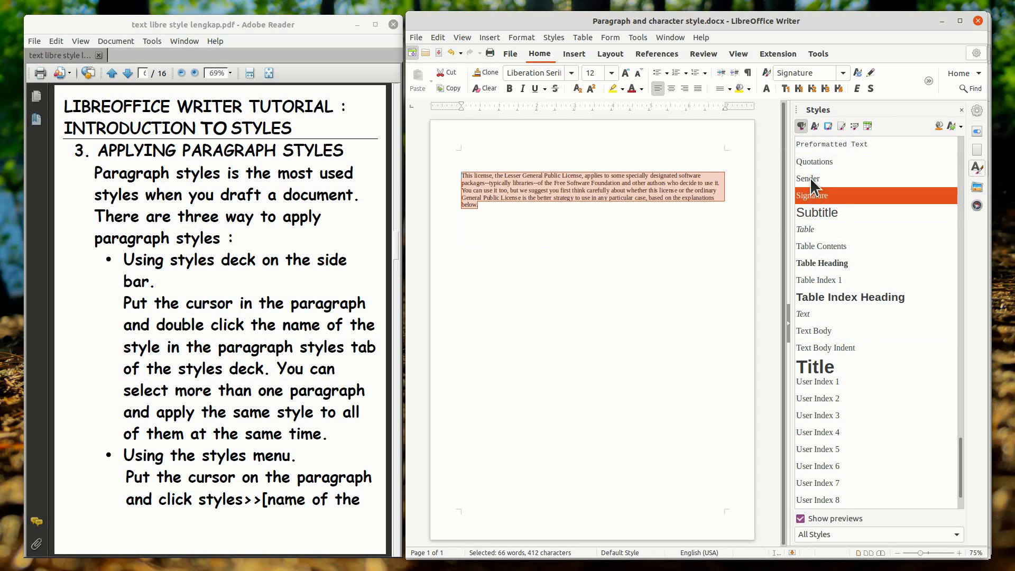
double_click(810, 178)
double_click(810, 256)
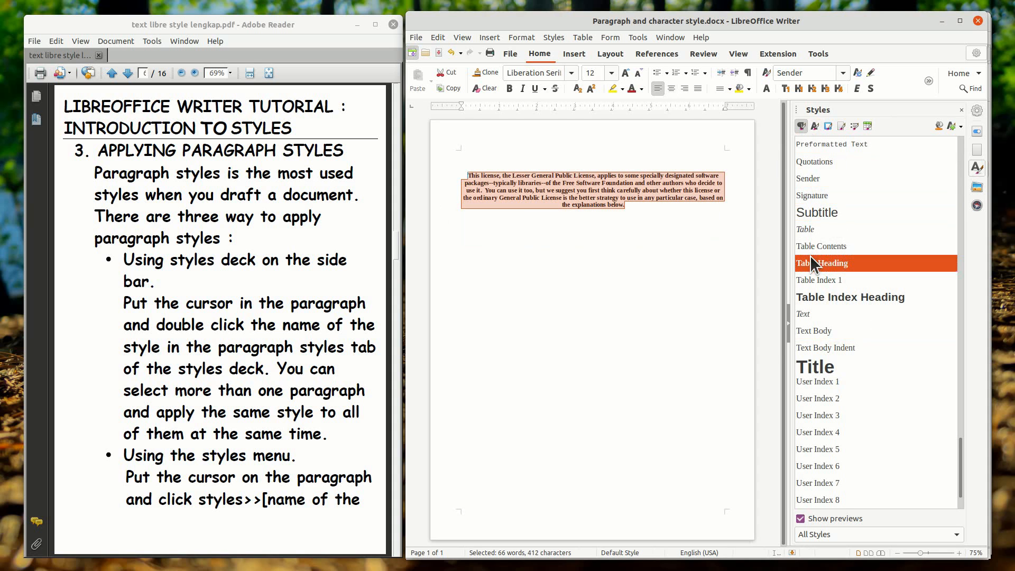
Try the Title, User Index 1 and Text Body Indent styles on the license paragraph, ending with Text Body.
double_click(814, 368)
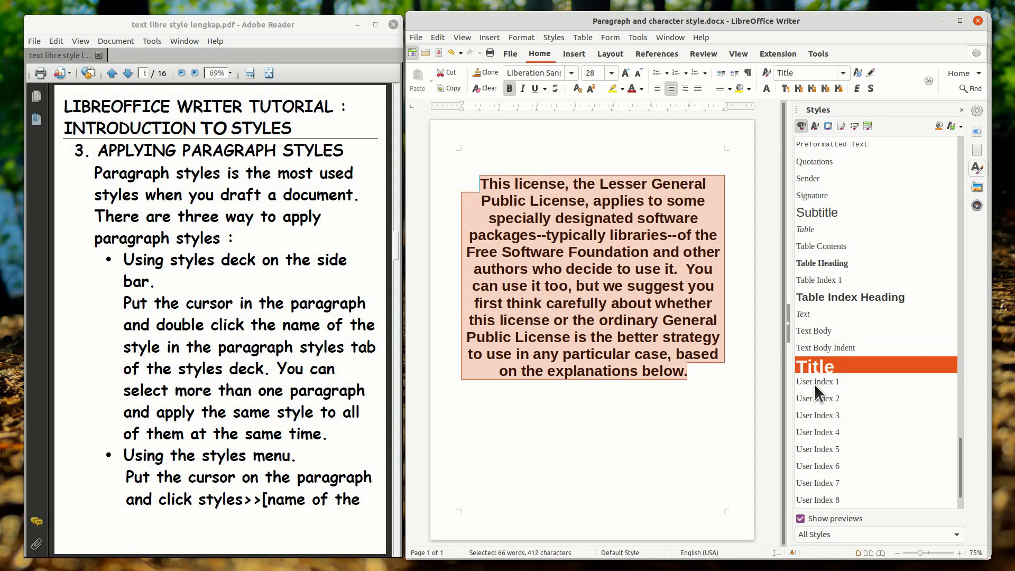
double_click(814, 382)
click(820, 347)
double_click(820, 347)
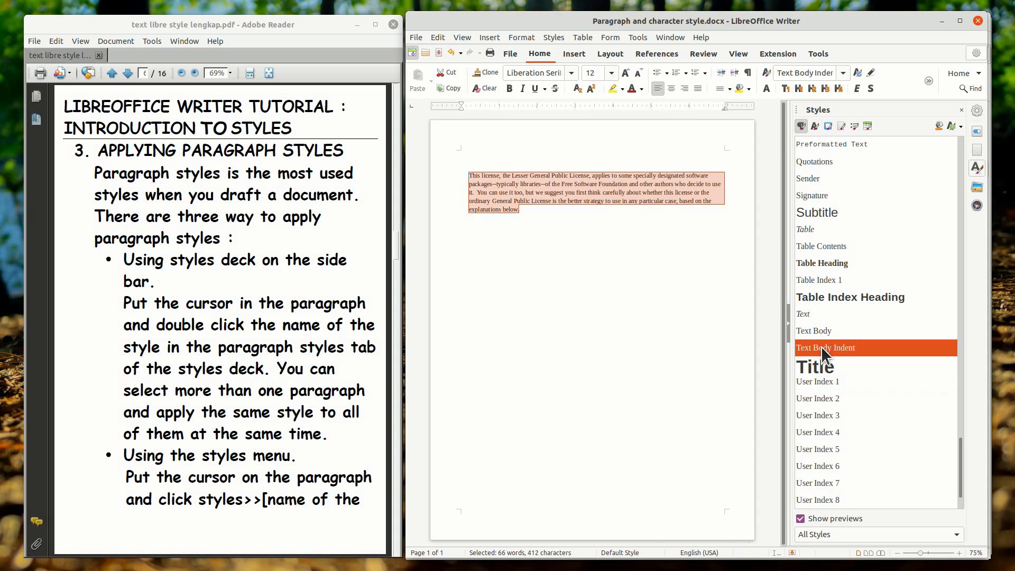
double_click(823, 330)
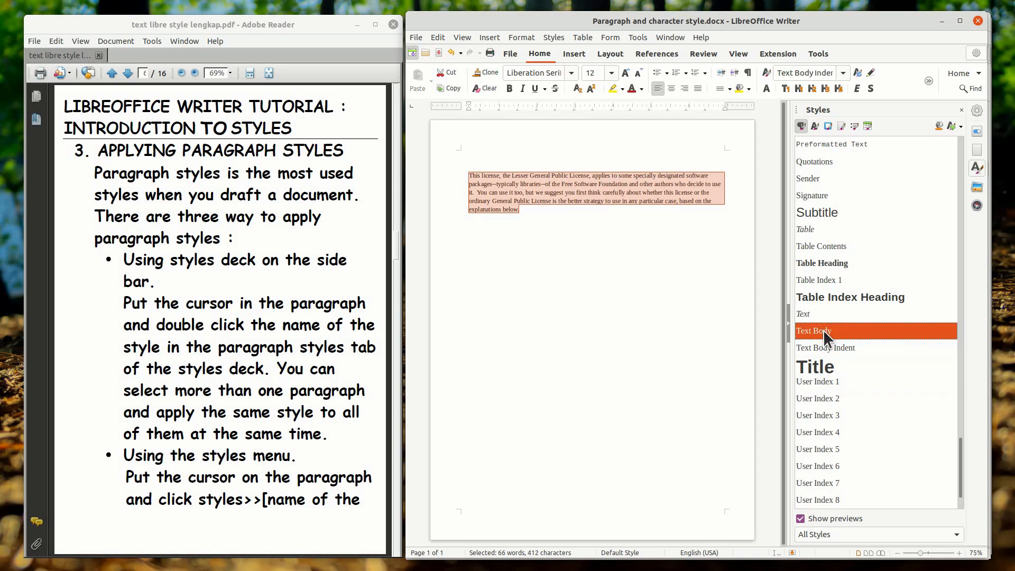
click(648, 251)
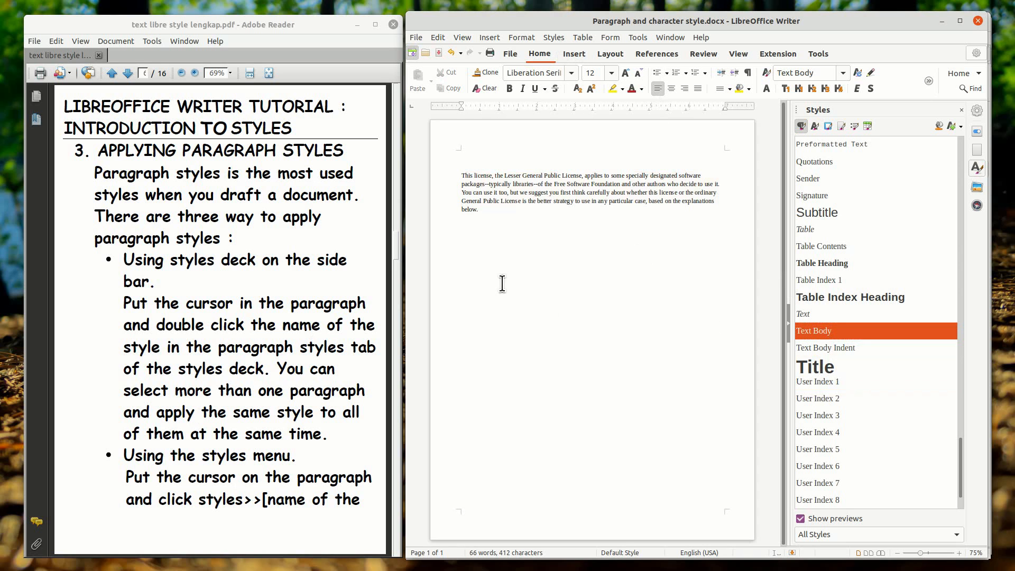
Select the license paragraph and try the Title, Subtitle and Heading 1 paragraph styles on it in turn.
drag(488, 209, 461, 178)
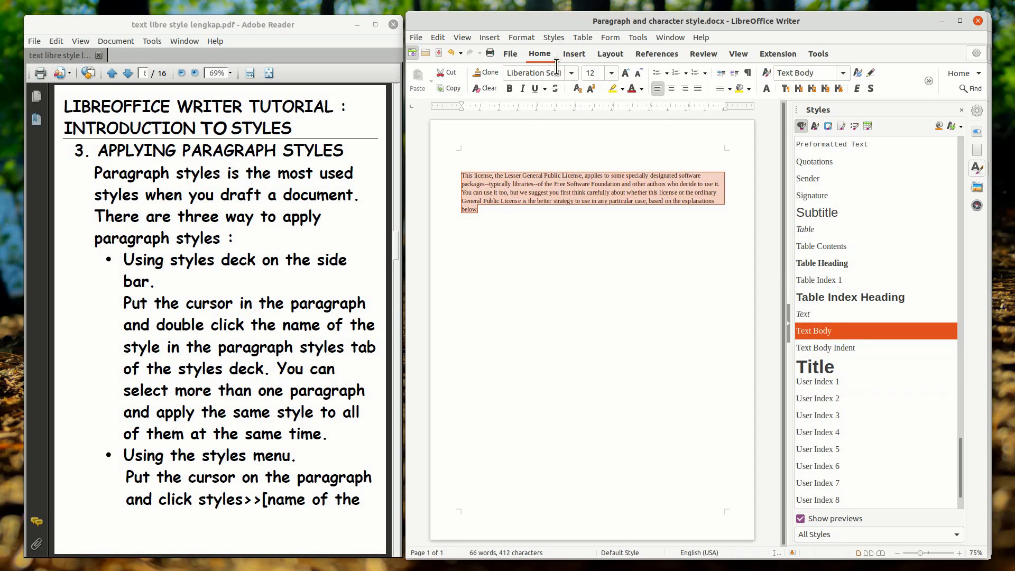
click(552, 37)
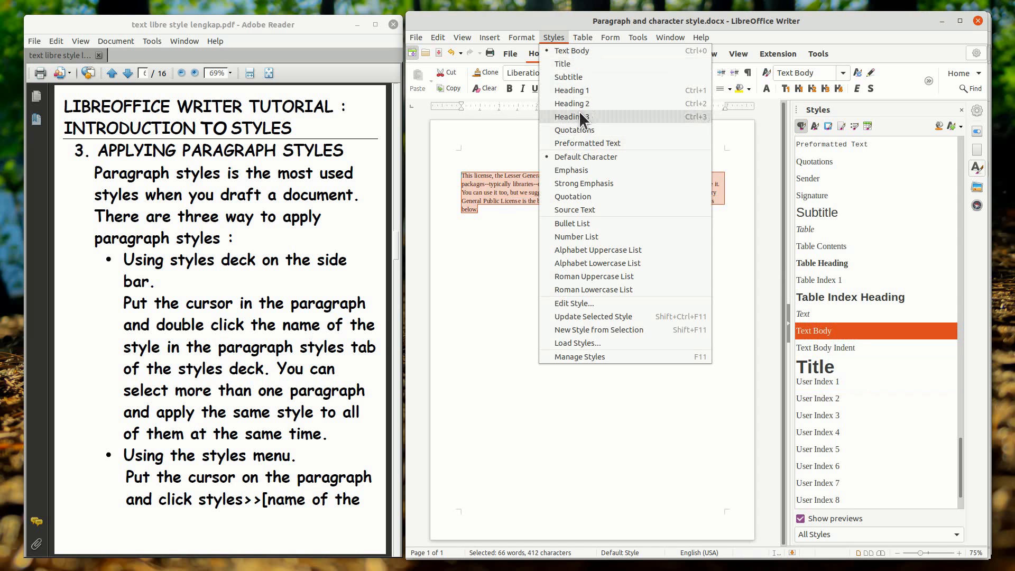
click(579, 62)
click(552, 37)
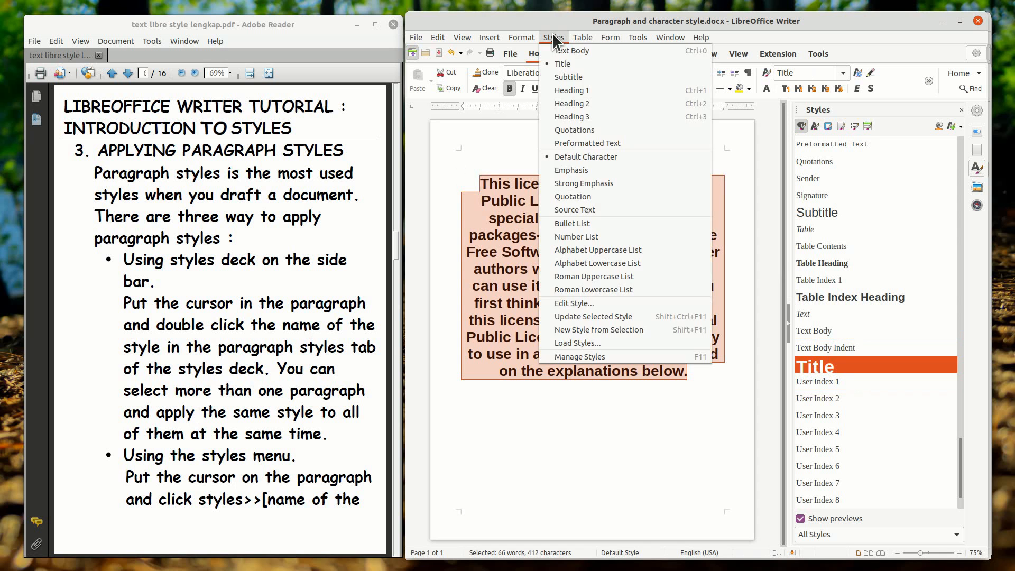
click(564, 76)
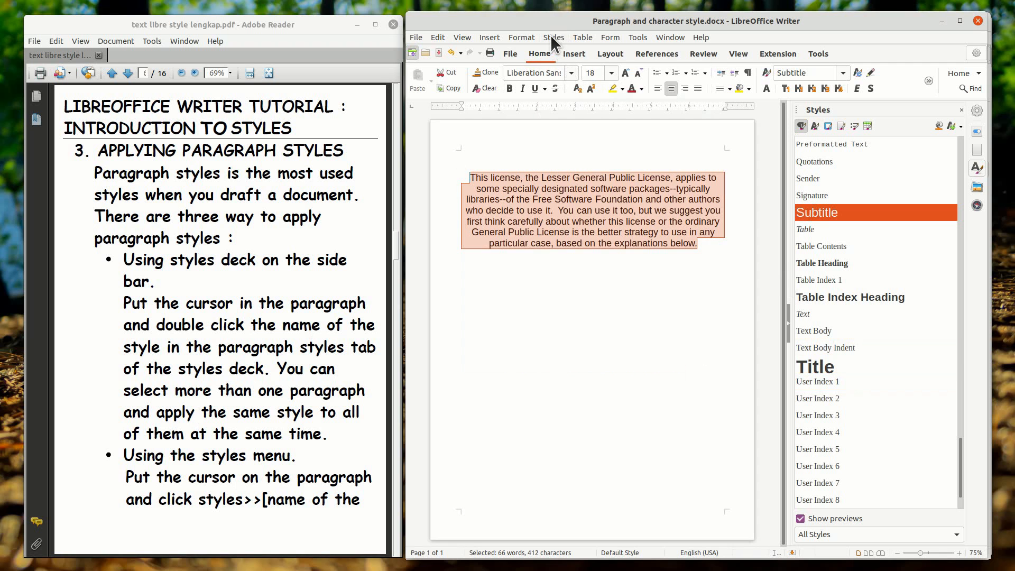
click(550, 34)
click(569, 84)
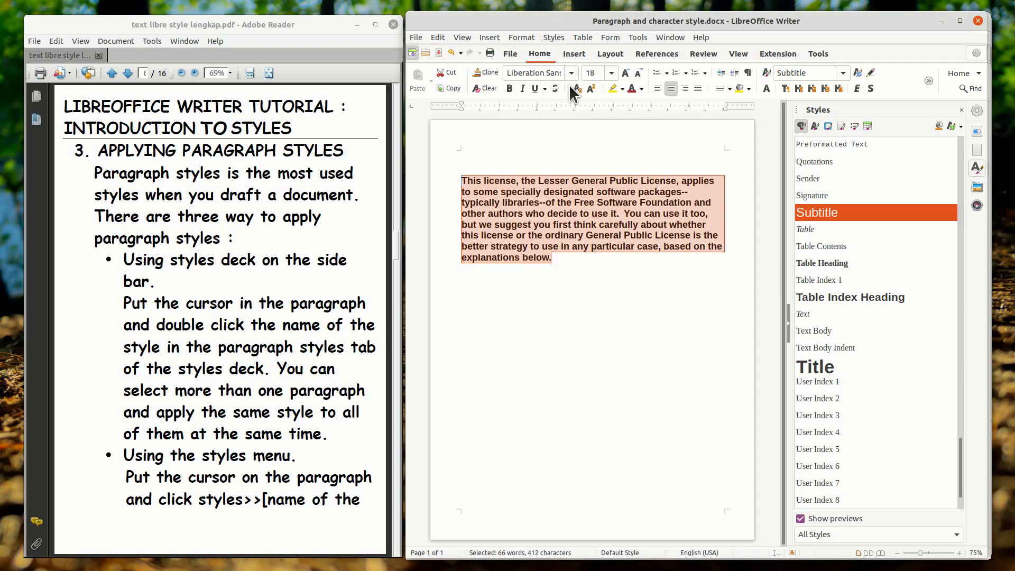
Try the Quotations and Preformatted Text styles on the selected license paragraph, ending with Text Body.
click(552, 35)
click(574, 128)
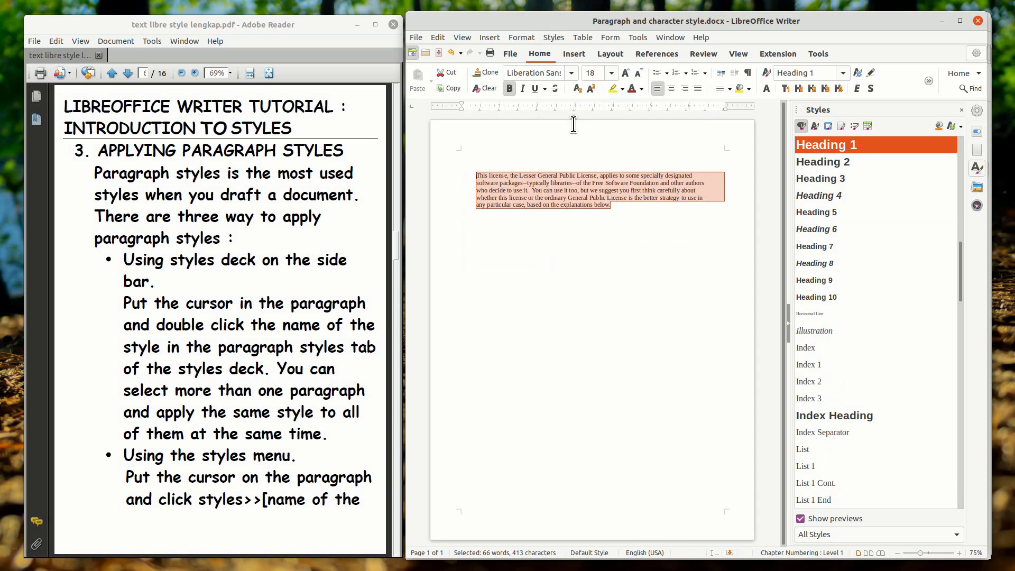
click(555, 36)
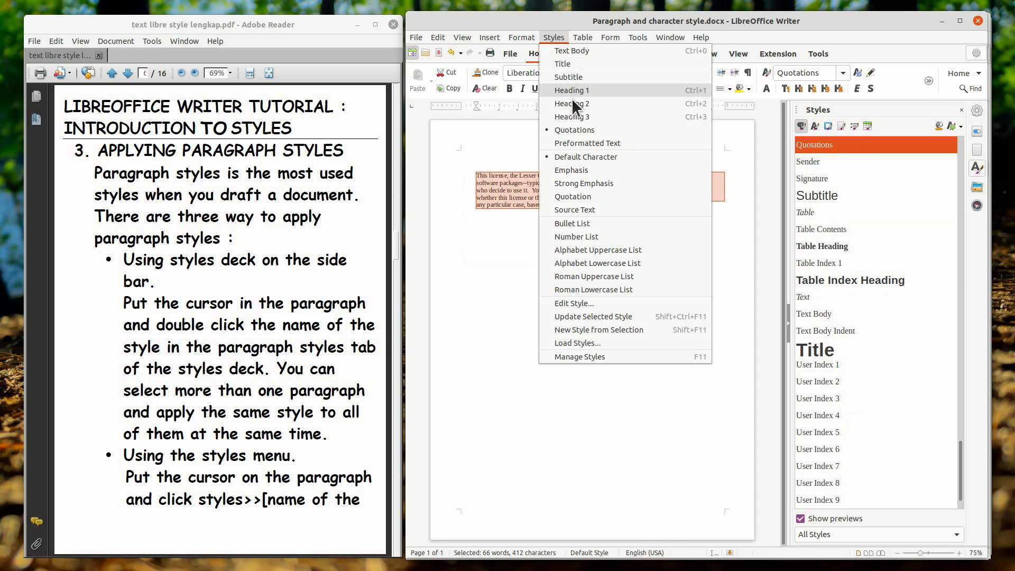
click(577, 138)
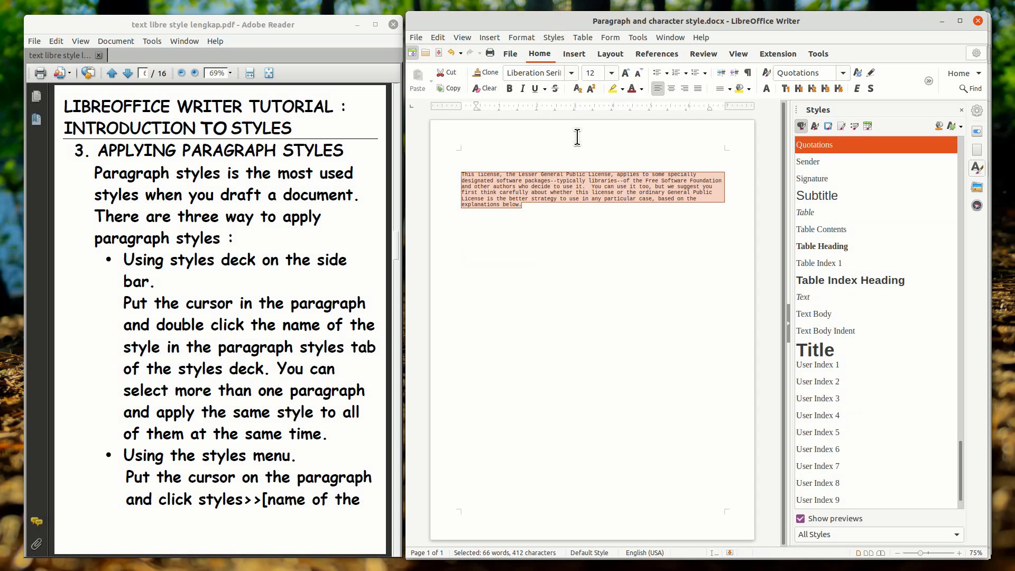
click(557, 36)
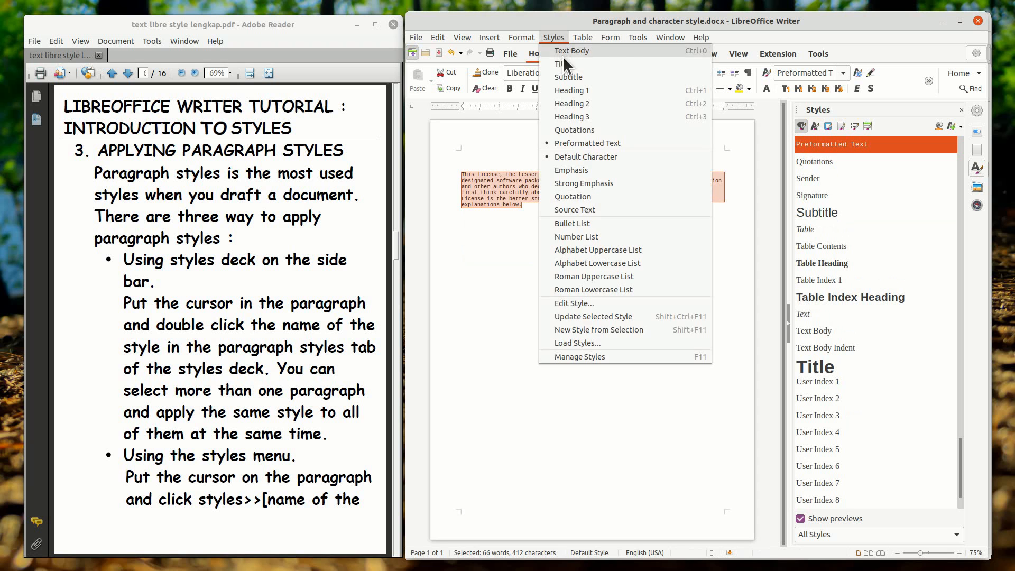
click(563, 55)
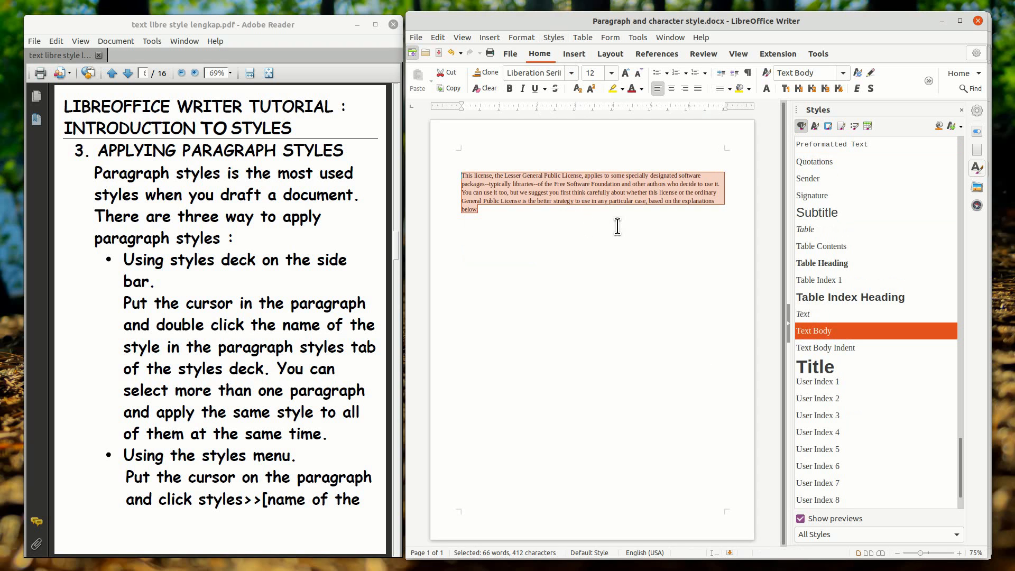
Advance the PDF tutorial one page and try the Title, Subtitle and Heading 1 paragraph styles on the selected license paragraph.
click(127, 75)
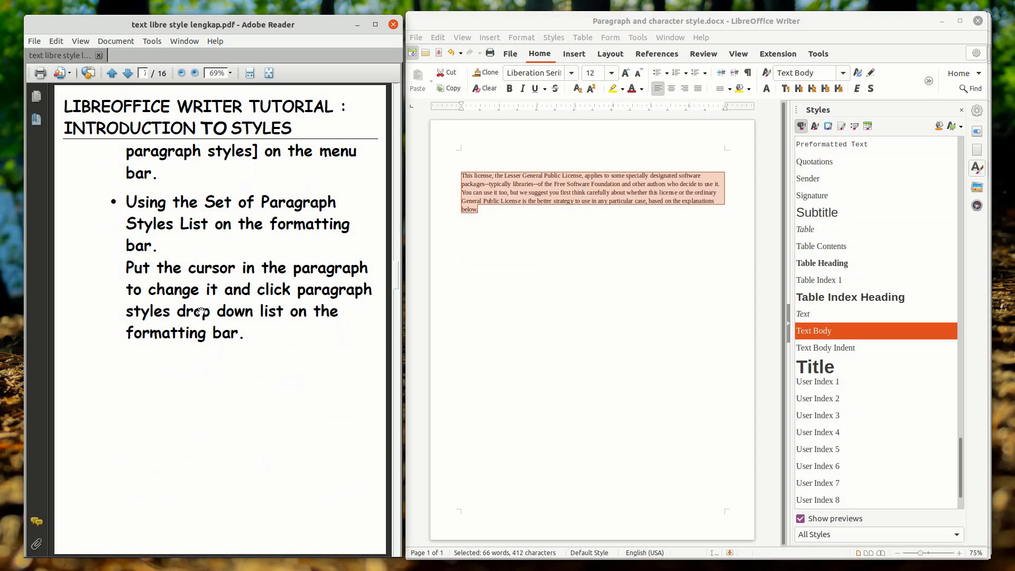
click(507, 220)
drag(507, 220, 460, 175)
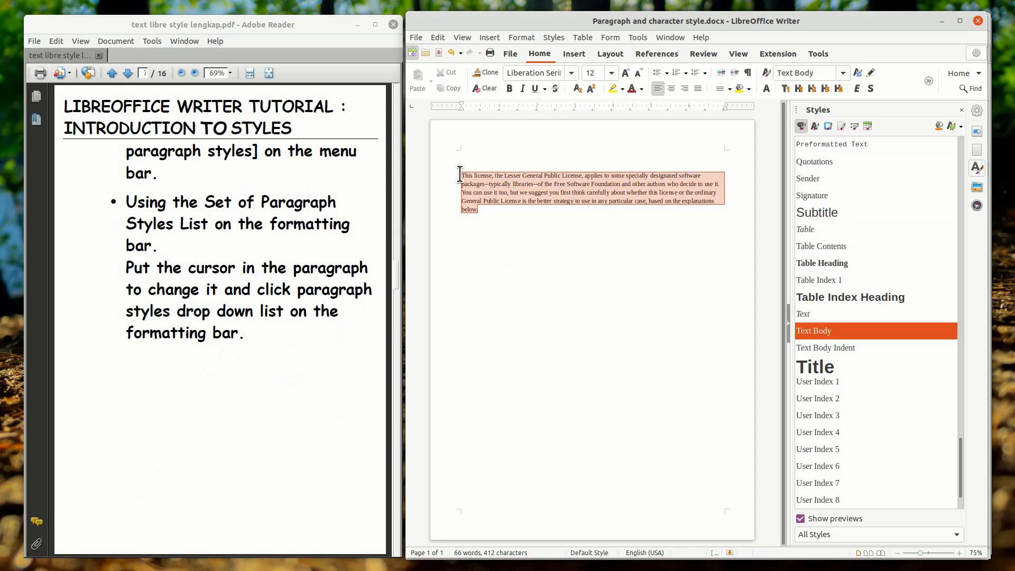
click(846, 75)
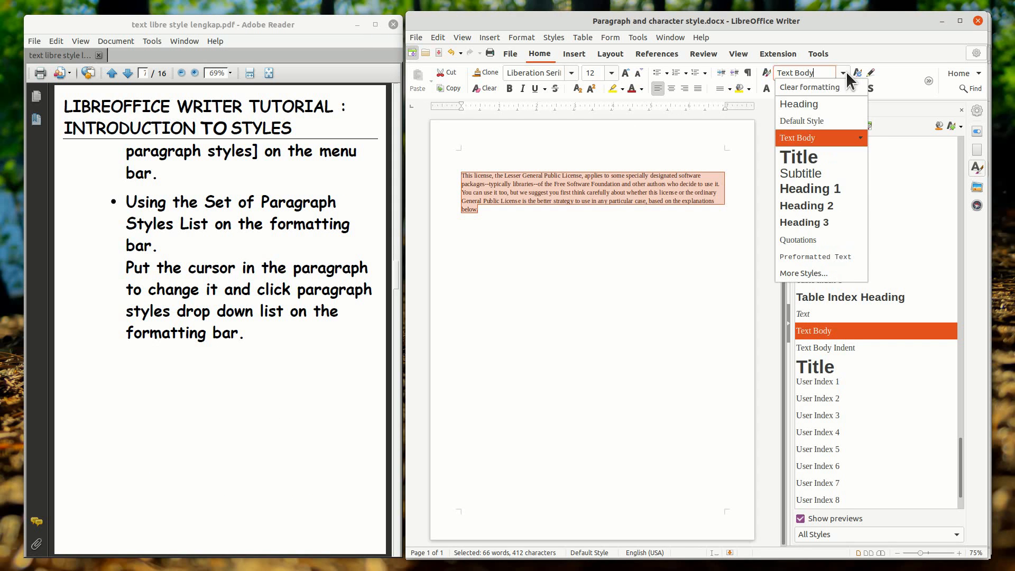
click(814, 156)
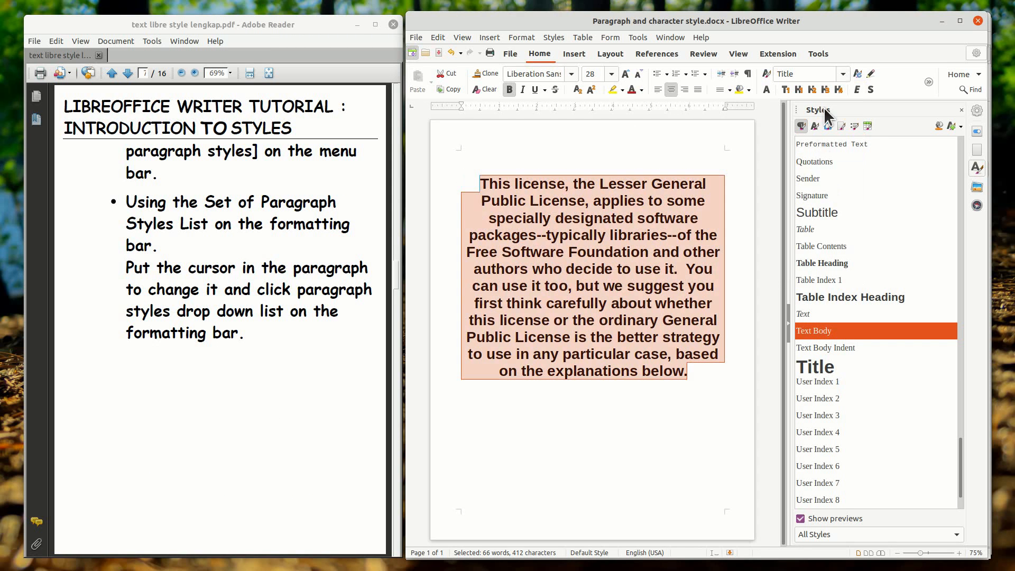
click(842, 73)
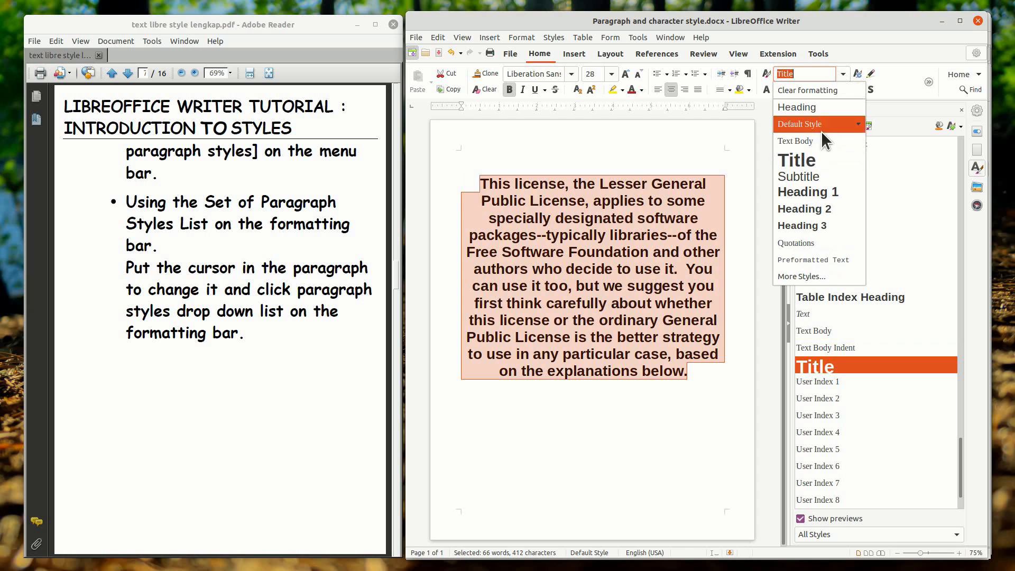
click(811, 175)
click(843, 74)
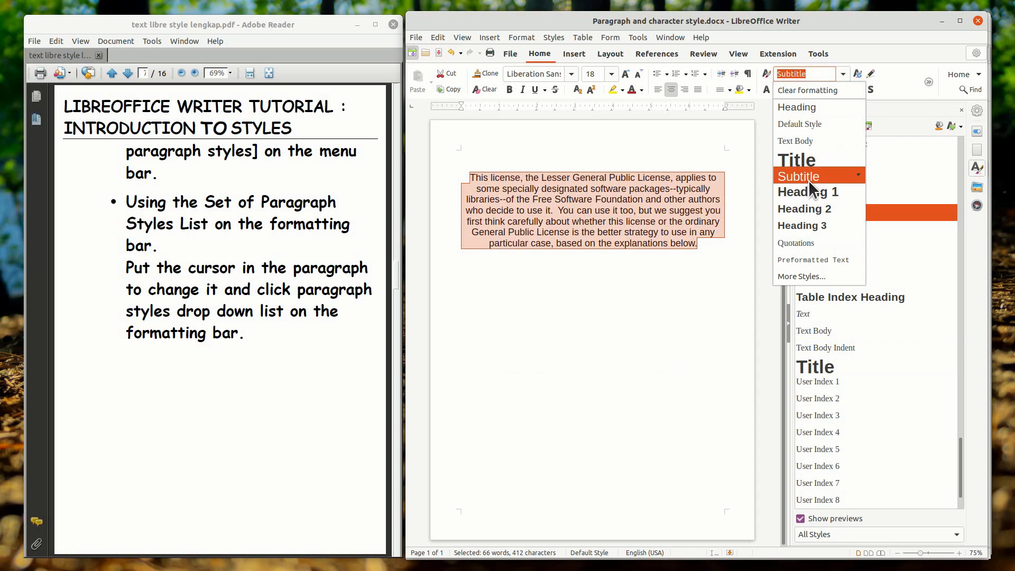
click(807, 191)
Try the Quotations style on the license paragraph, set it to Default Style and deselect the text.
click(844, 73)
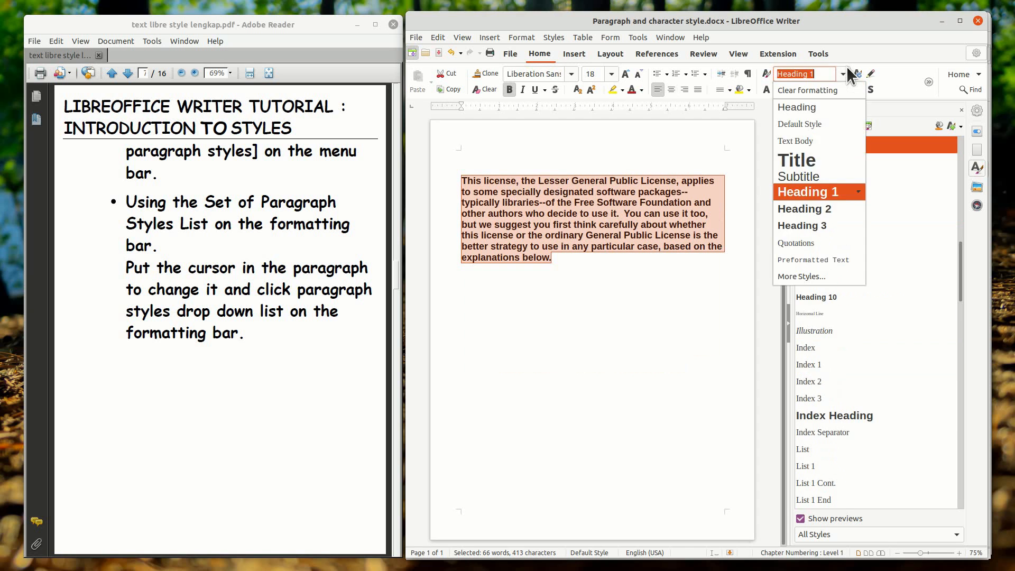
click(809, 240)
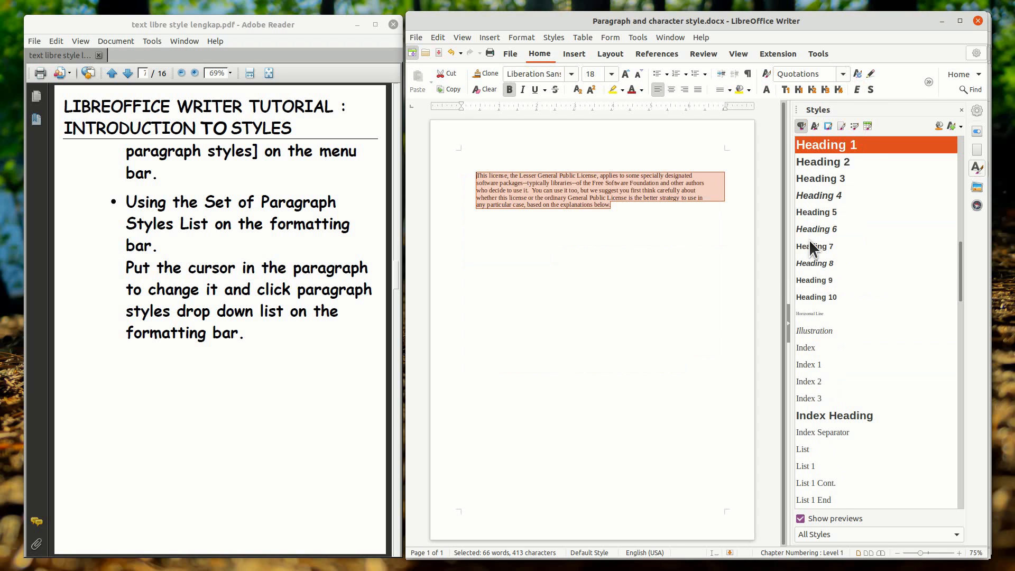
click(845, 72)
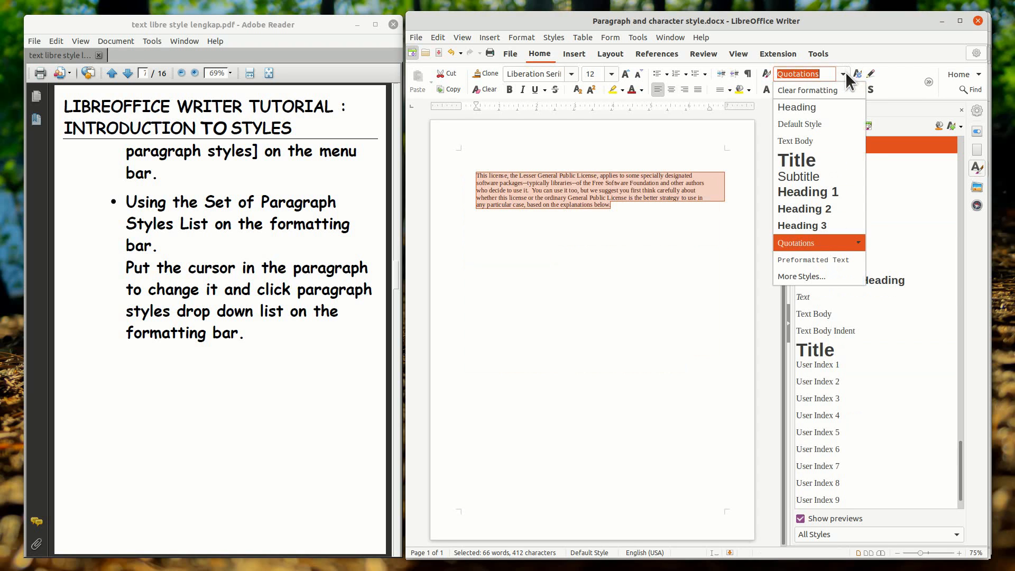
click(837, 122)
click(593, 213)
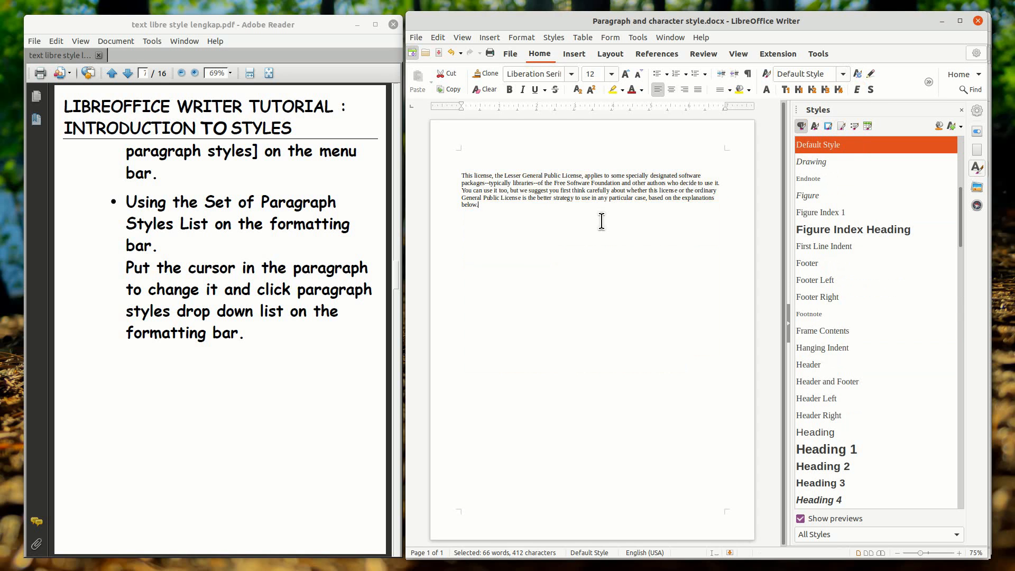
Advance the PDF tutorial to section 4 on character styles and select "General Public License," in the paragraph's first line.
click(128, 72)
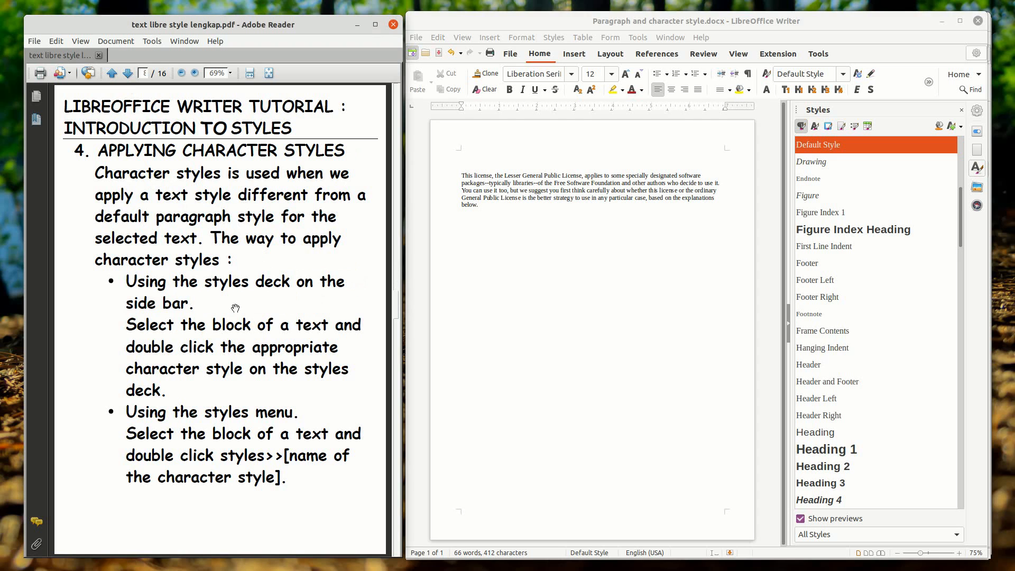
click(539, 219)
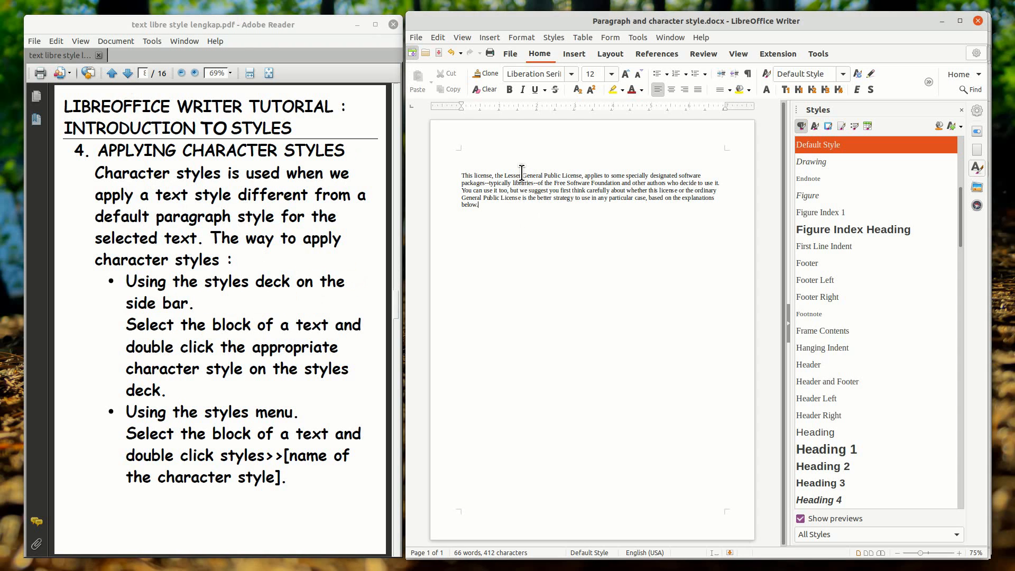
drag(522, 175, 583, 176)
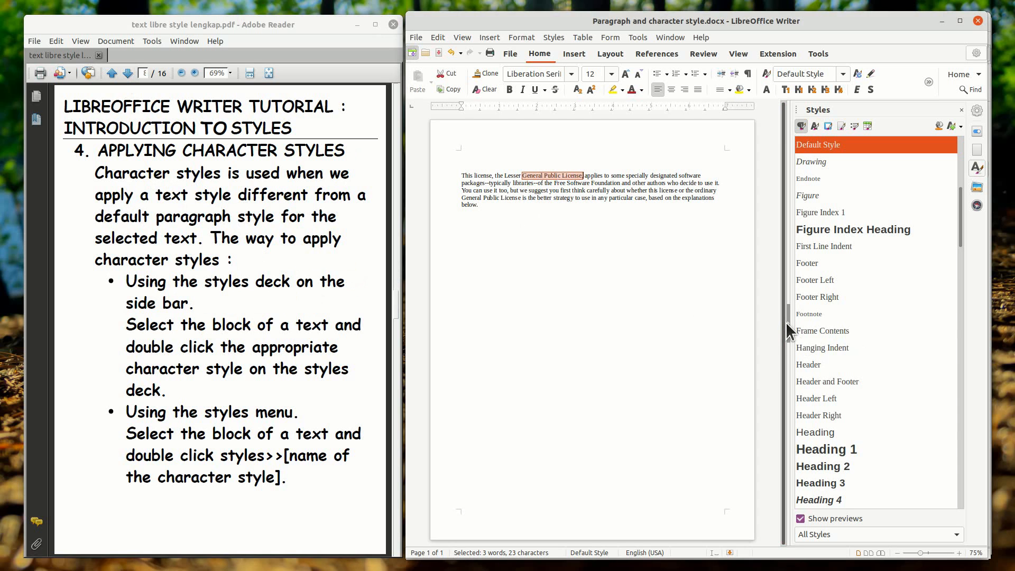
Collapse and restore the sidebar, and list the character styles in its Styles deck.
click(788, 322)
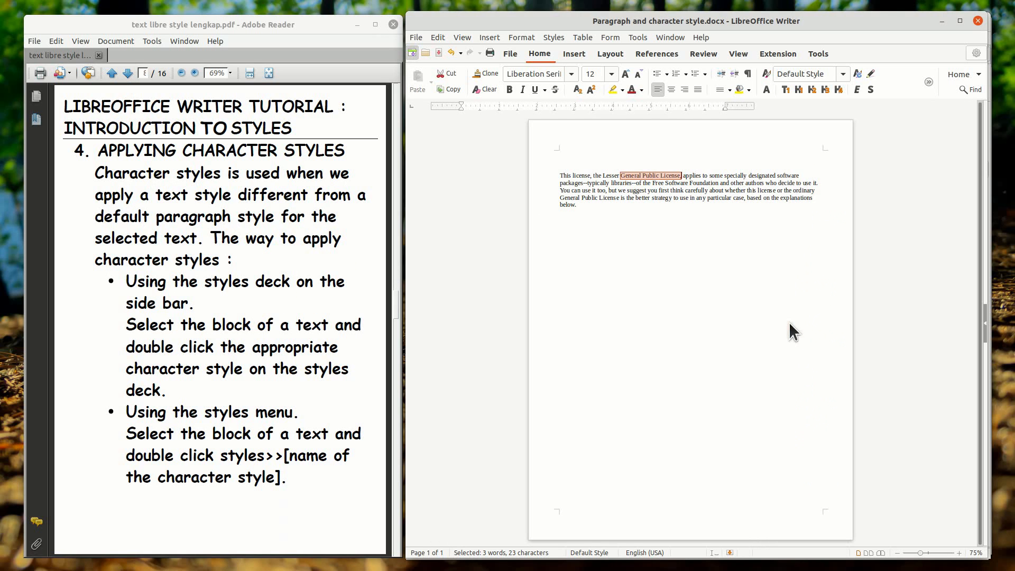
click(987, 335)
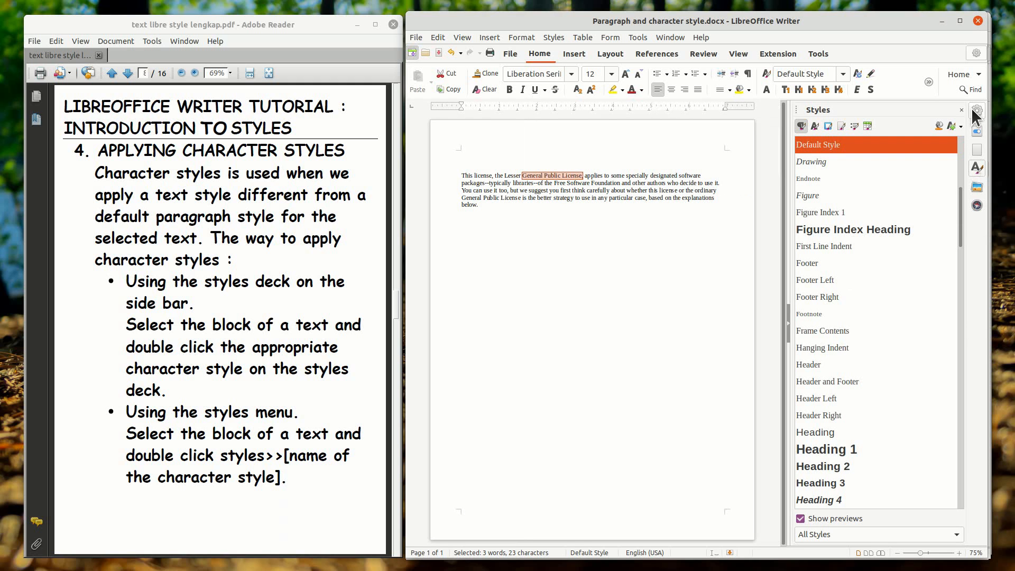
click(971, 107)
click(947, 152)
click(813, 125)
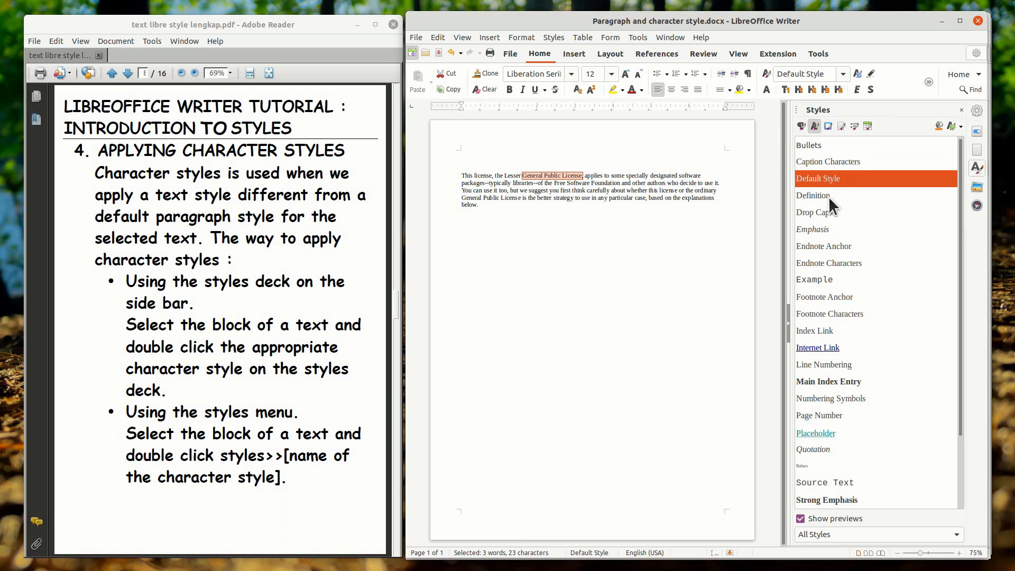
Try the Example, Main Index Entry and Page Number character styles on the selected words "General Public License,".
click(809, 259)
click(808, 281)
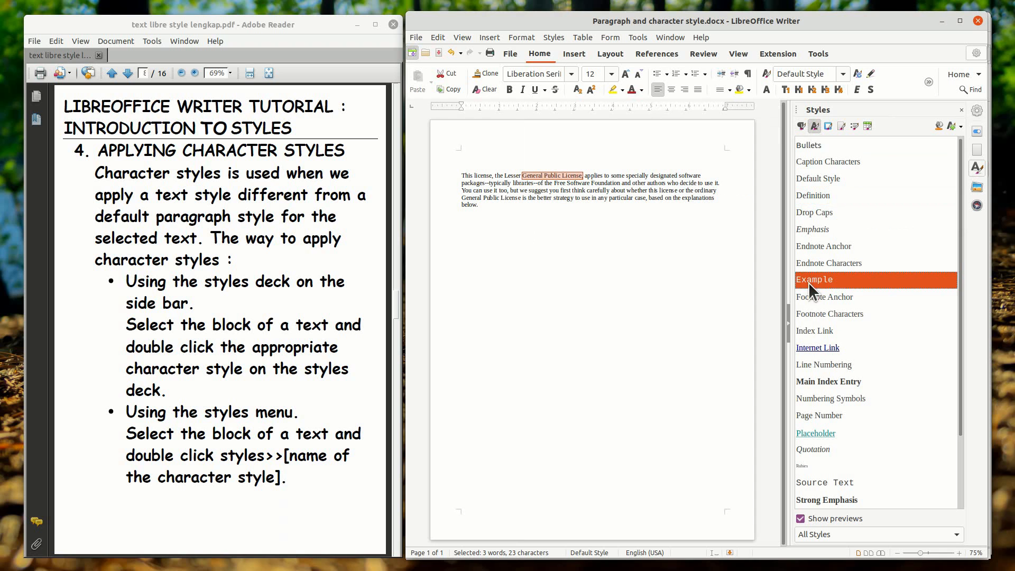
click(808, 327)
double_click(808, 380)
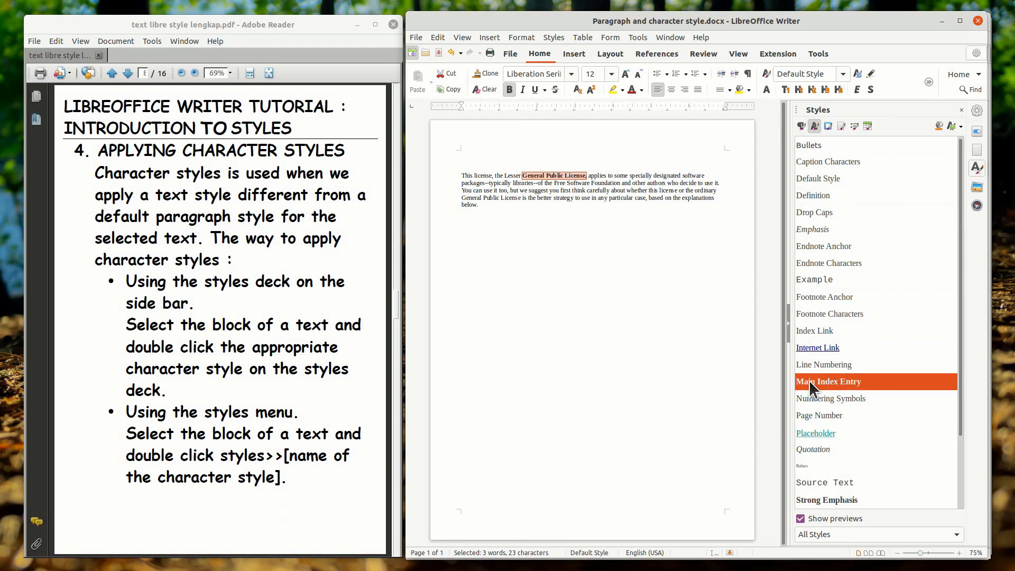
click(813, 415)
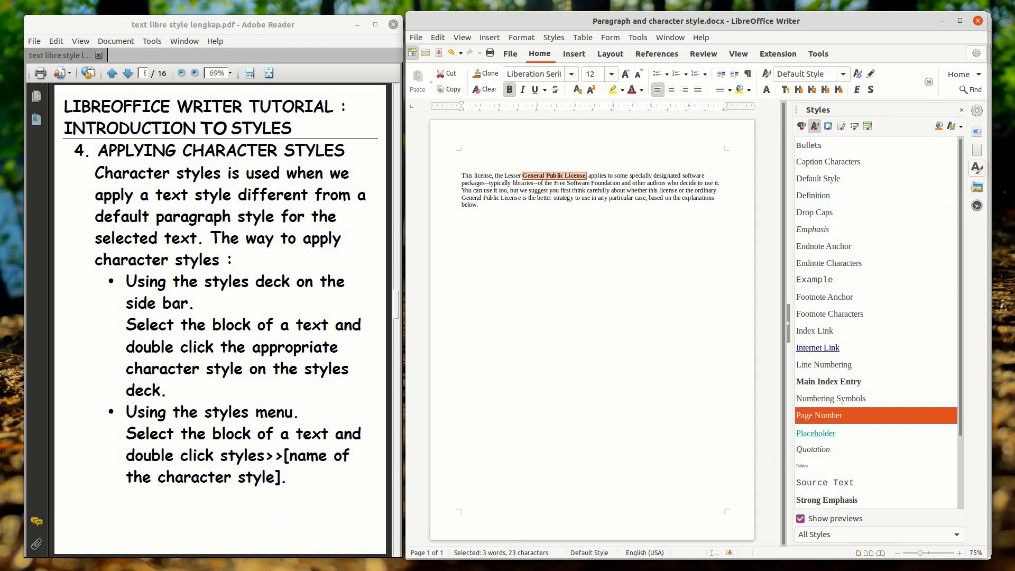
Try the Line Numbering, Footnote Characters, Emphasis and Caption Characters styles in turn on the selected words.
click(959, 553)
click(959, 553)
click(959, 553)
click(959, 553)
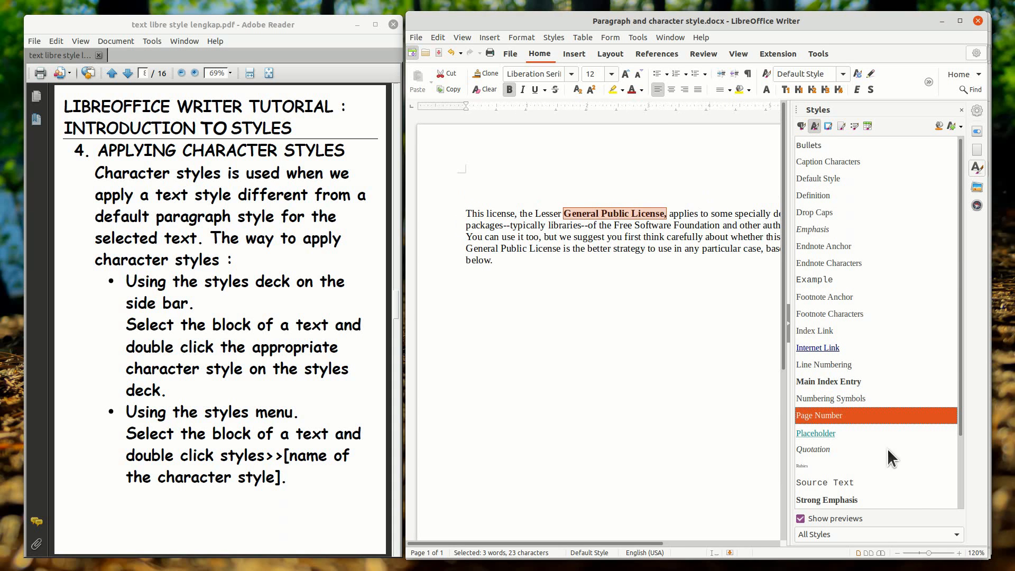
double_click(820, 365)
click(820, 333)
click(821, 314)
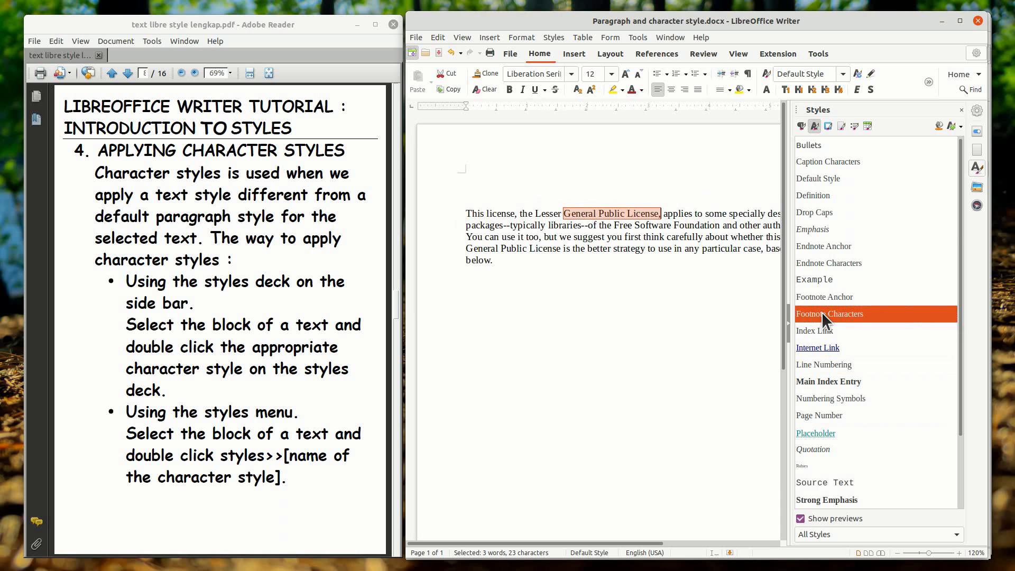
double_click(831, 230)
double_click(818, 166)
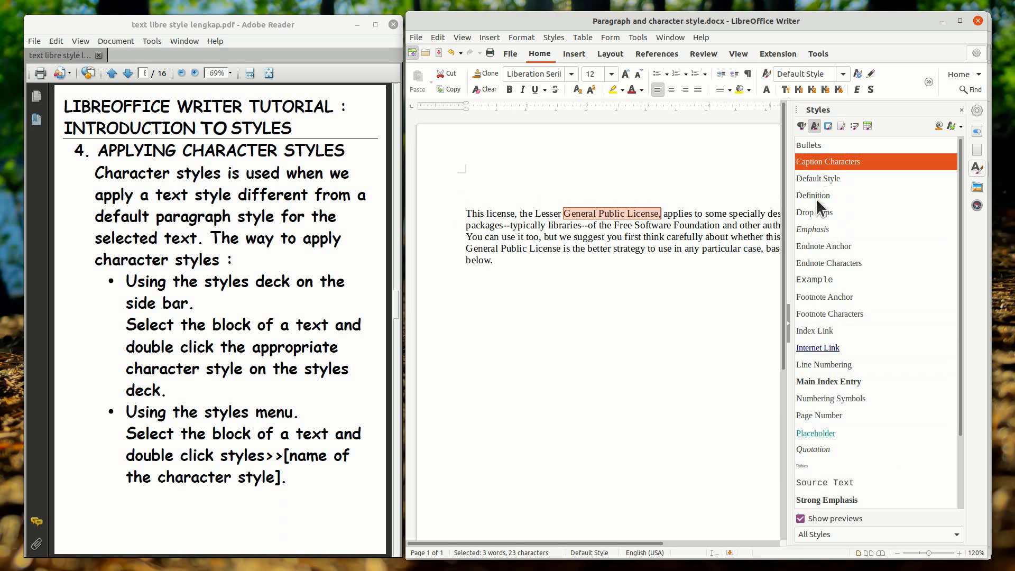
Try the Strong Emphasis, Main Index Entry, Index Link and Example character styles on the selected words, ending with Emphasis.
double_click(806, 494)
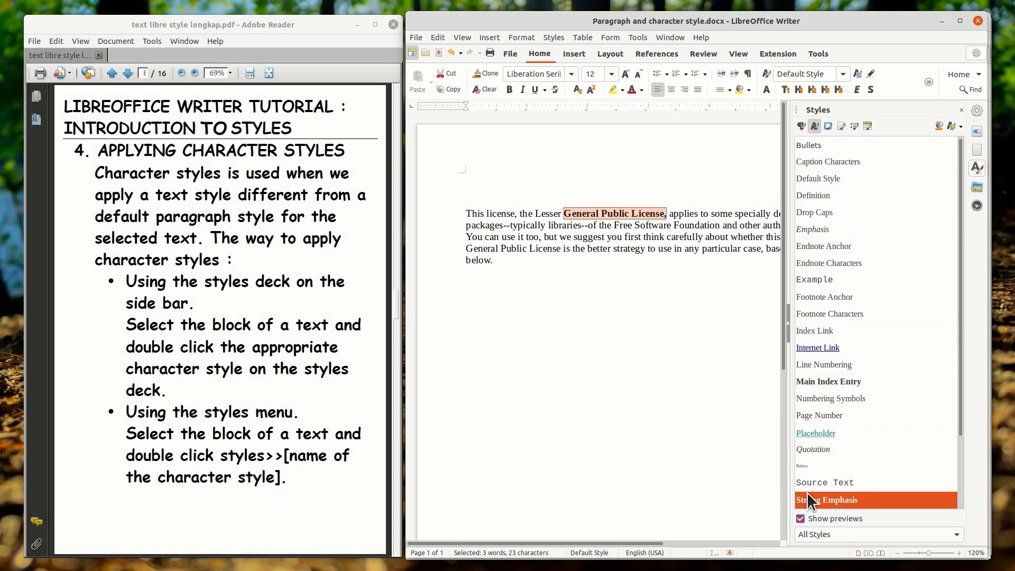
double_click(814, 381)
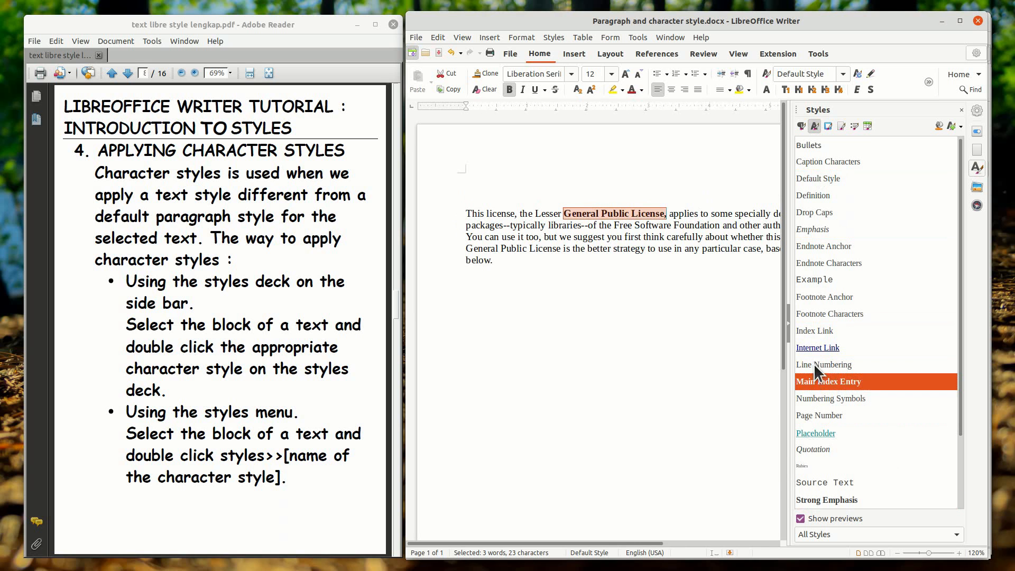
double_click(813, 330)
double_click(810, 276)
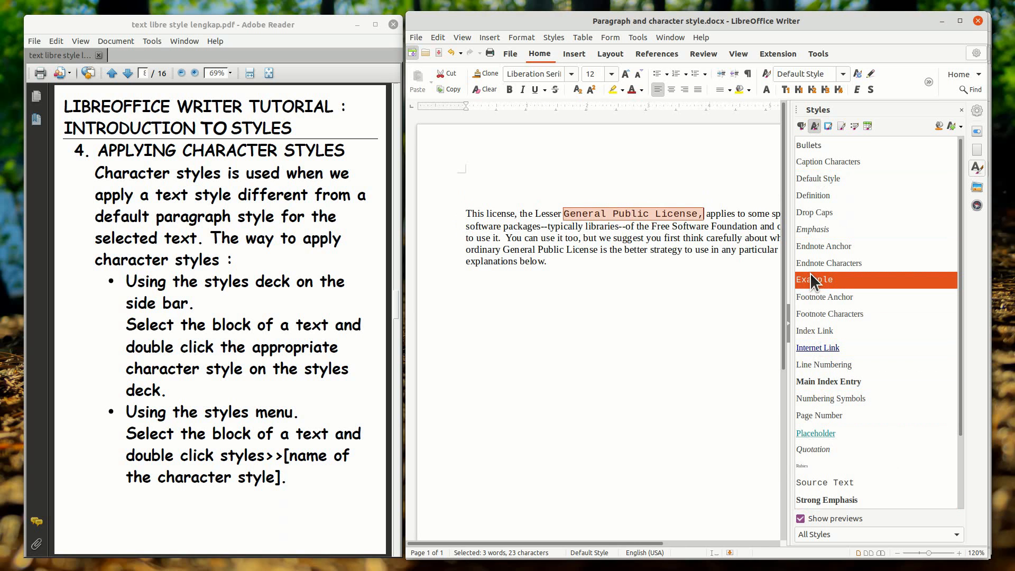
double_click(810, 221)
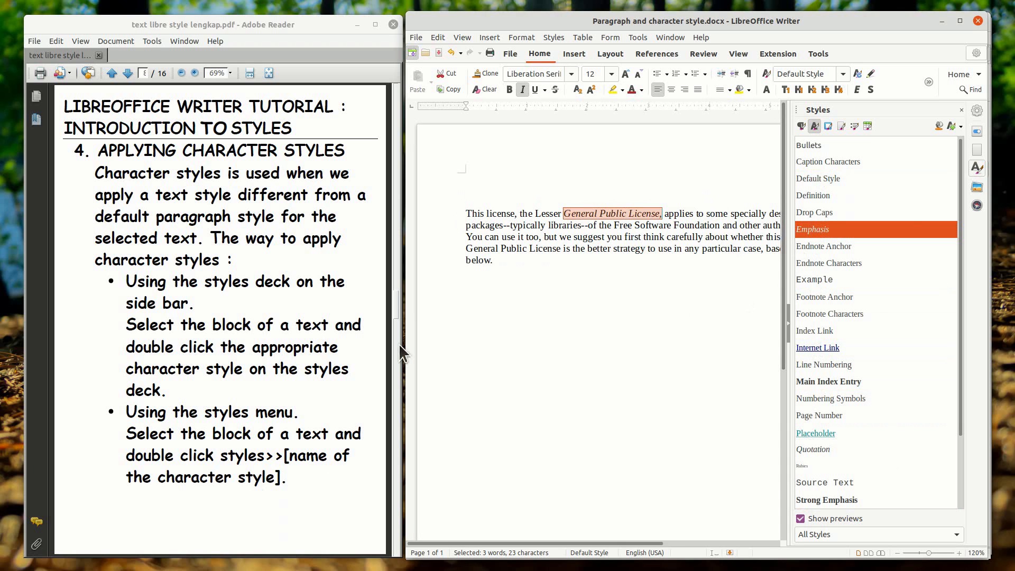
Hide the sidebar and apply the Default Character style and the Emphasis style in turn to the selected words.
click(788, 326)
click(559, 36)
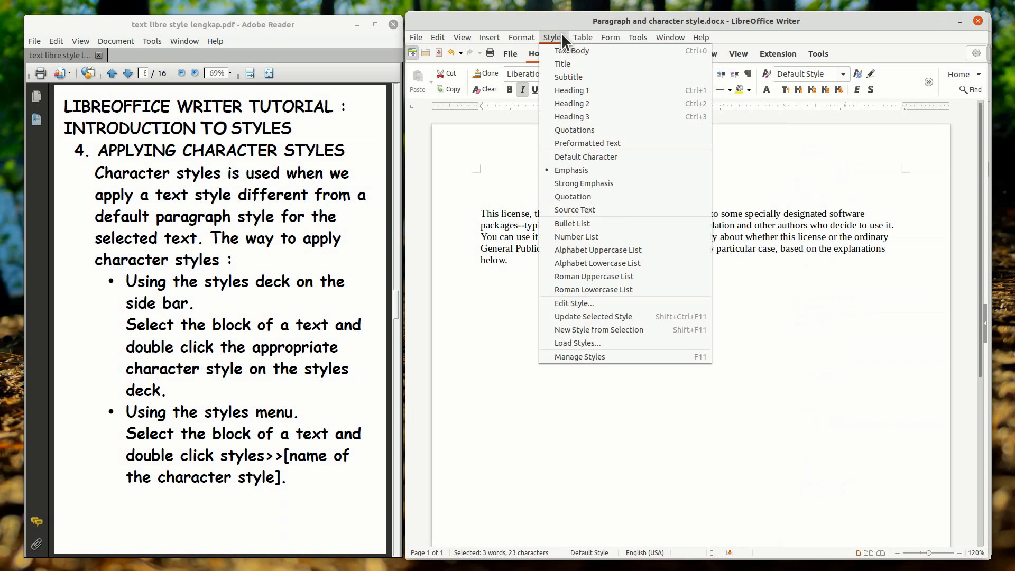
click(579, 155)
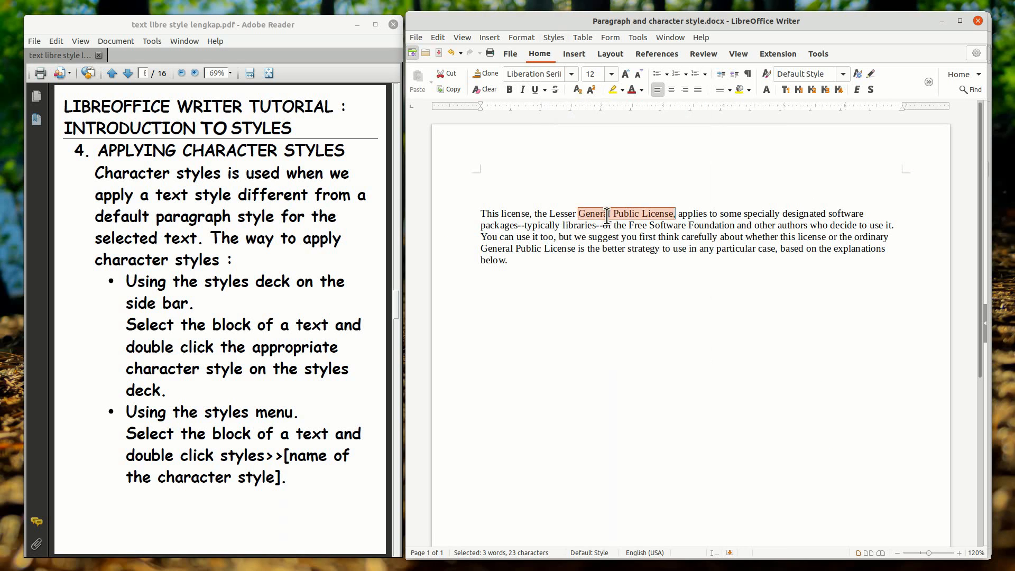
click(548, 36)
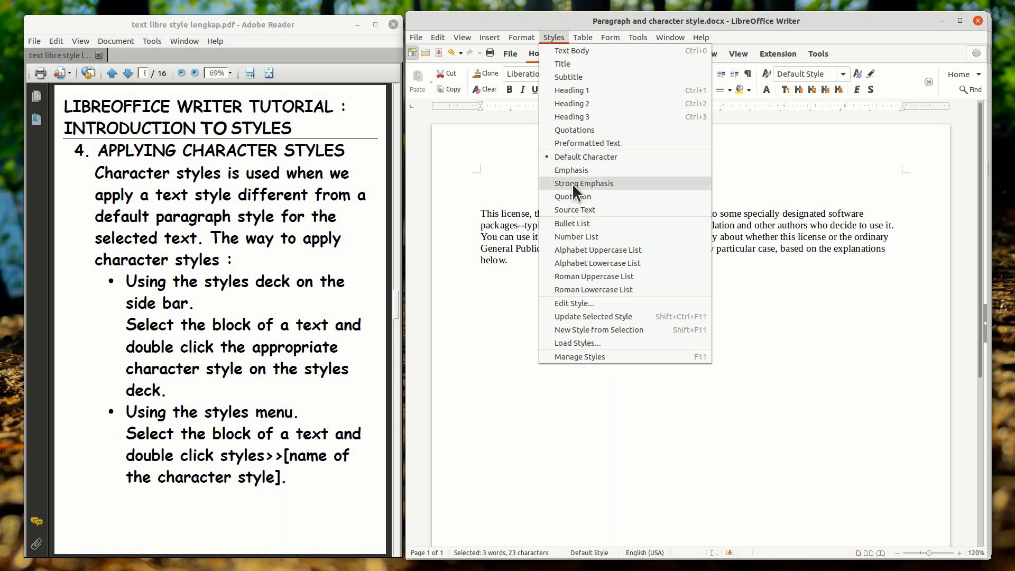
click(575, 157)
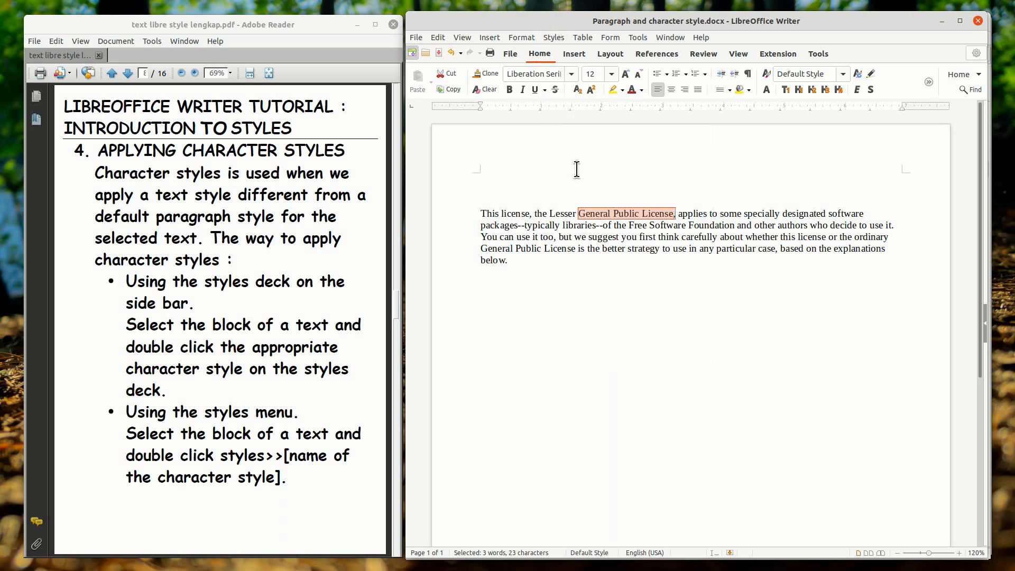
Try the Strong Emphasis character style on "General Public License," and set the words to Quotation.
click(544, 36)
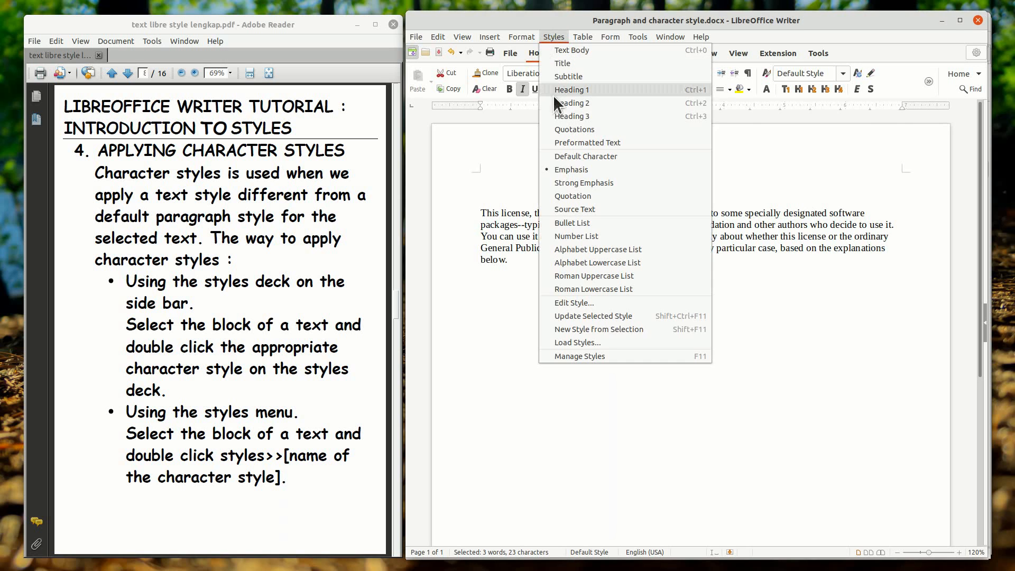
click(556, 185)
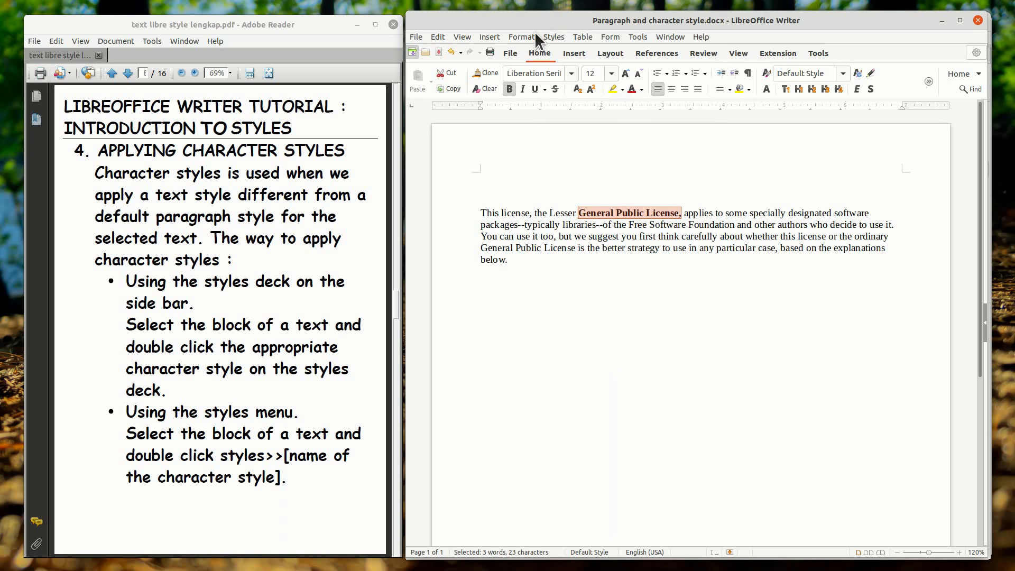
click(554, 36)
click(564, 198)
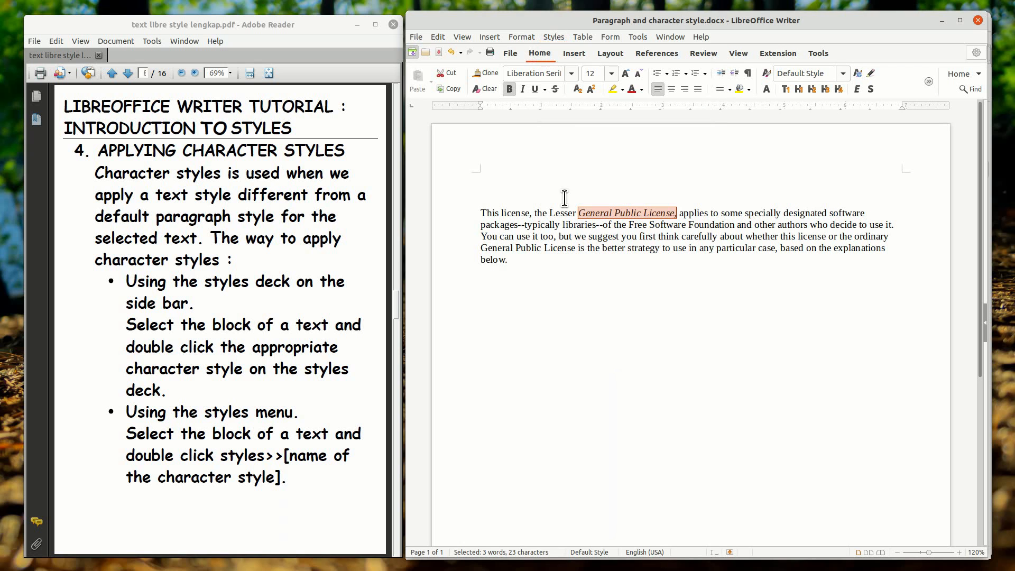
Try the Source Text character style on the selected words and set them to Default Character.
click(531, 35)
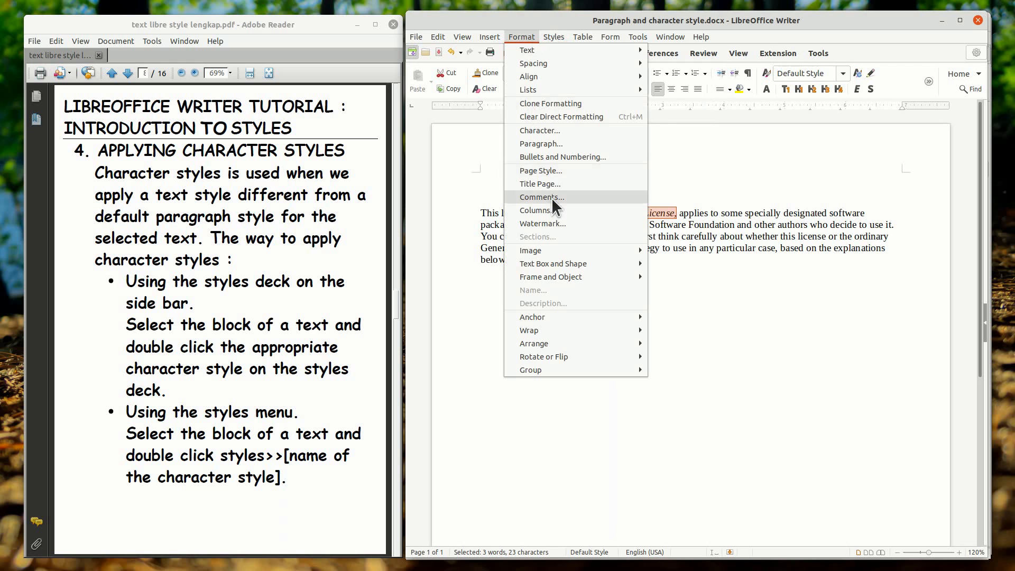
mouse_move(553, 37)
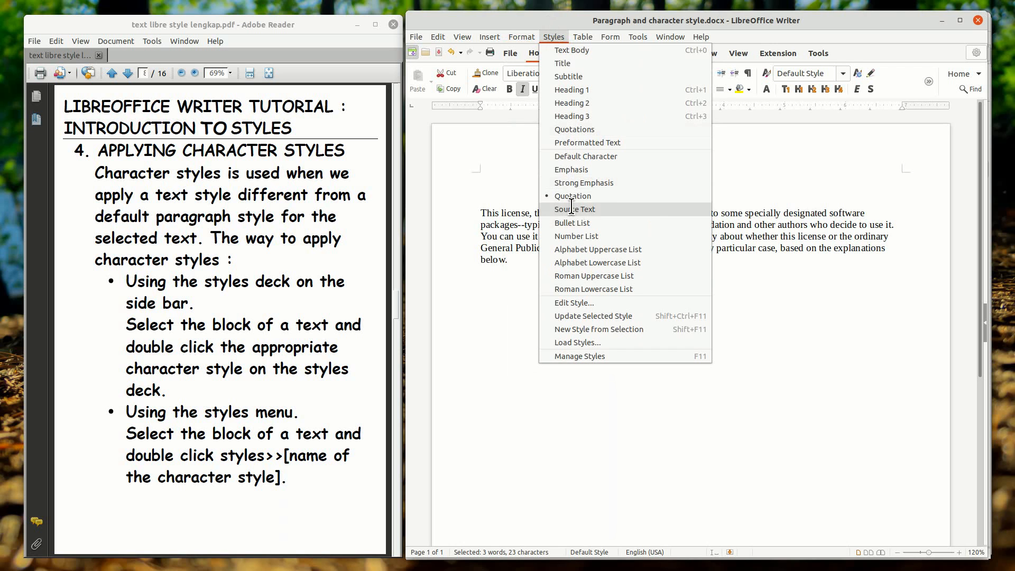
click(572, 209)
click(554, 34)
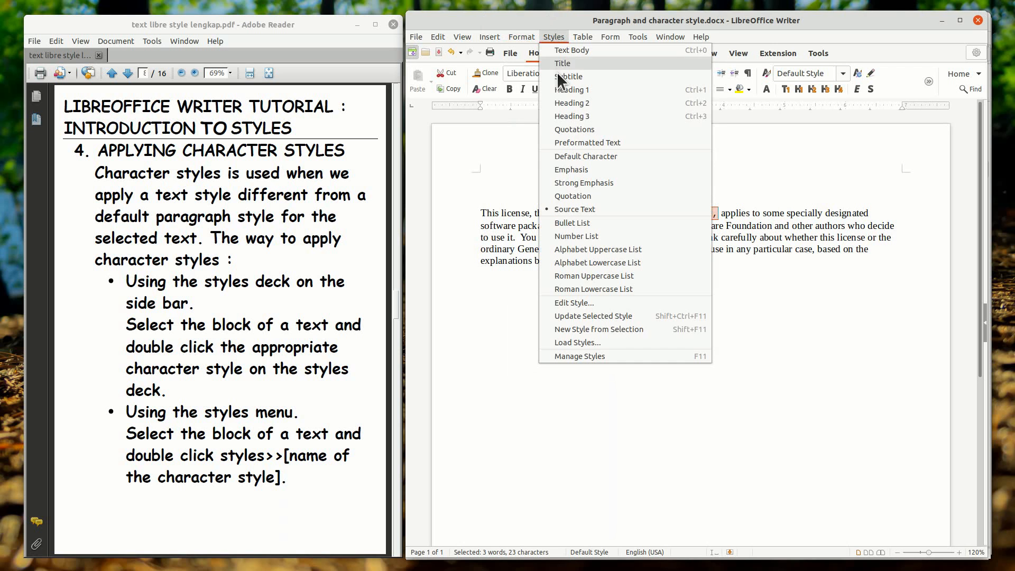
click(576, 151)
click(628, 288)
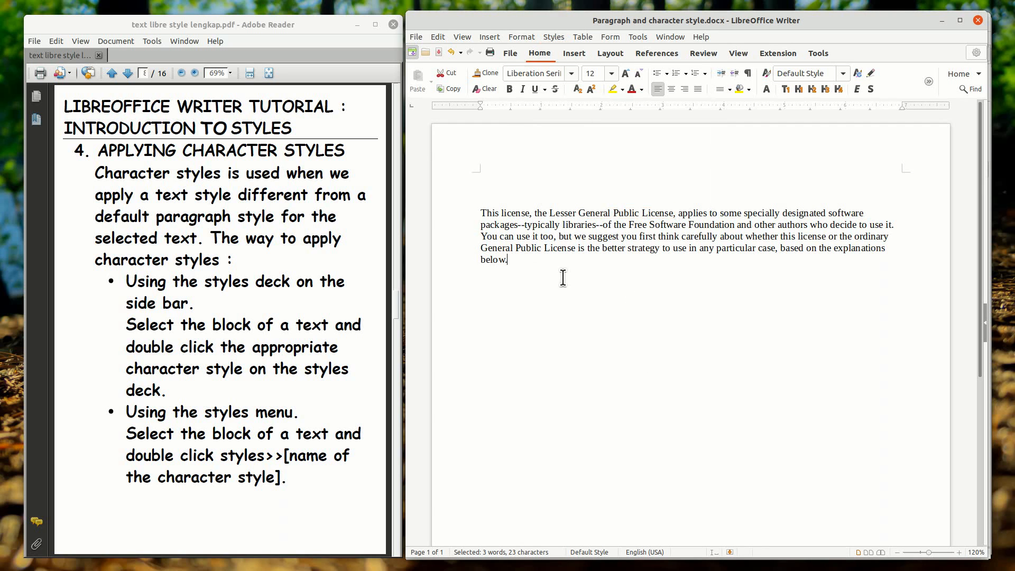
Advance the PDF tutorial to "Applying Frame Styles," bring up frame style.docx and select the laptop picture.
click(127, 74)
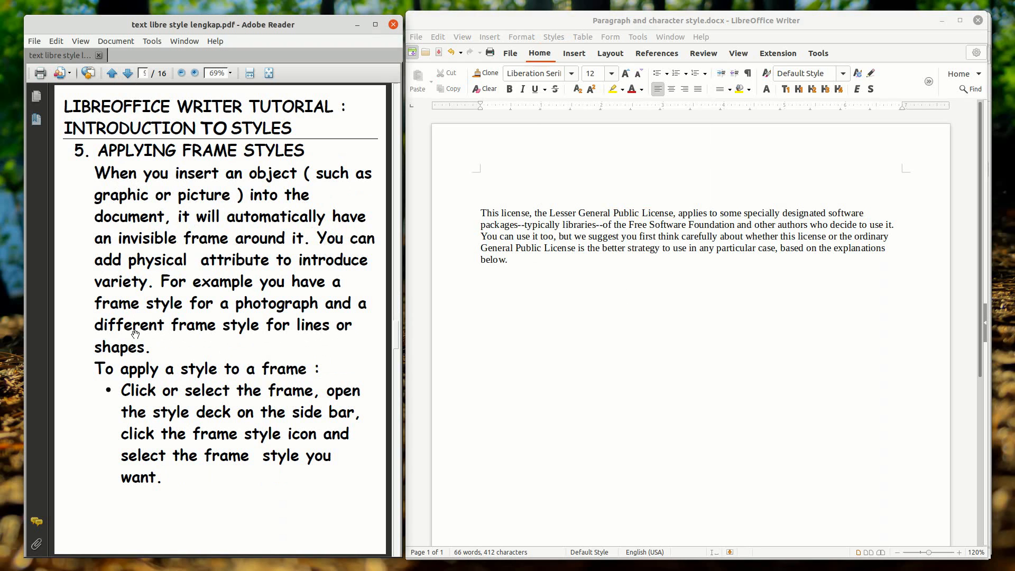
click(942, 17)
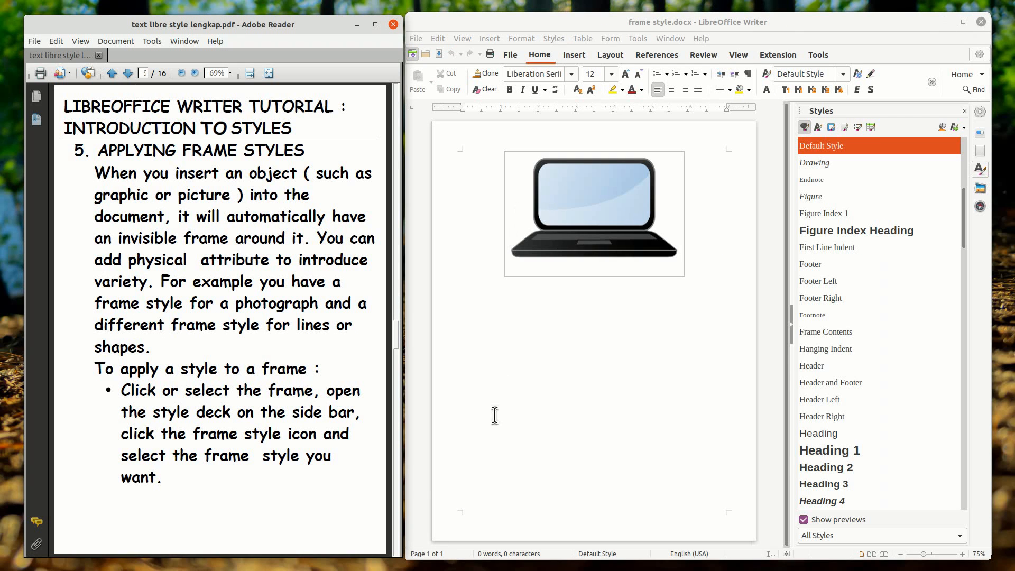
click(559, 241)
click(558, 241)
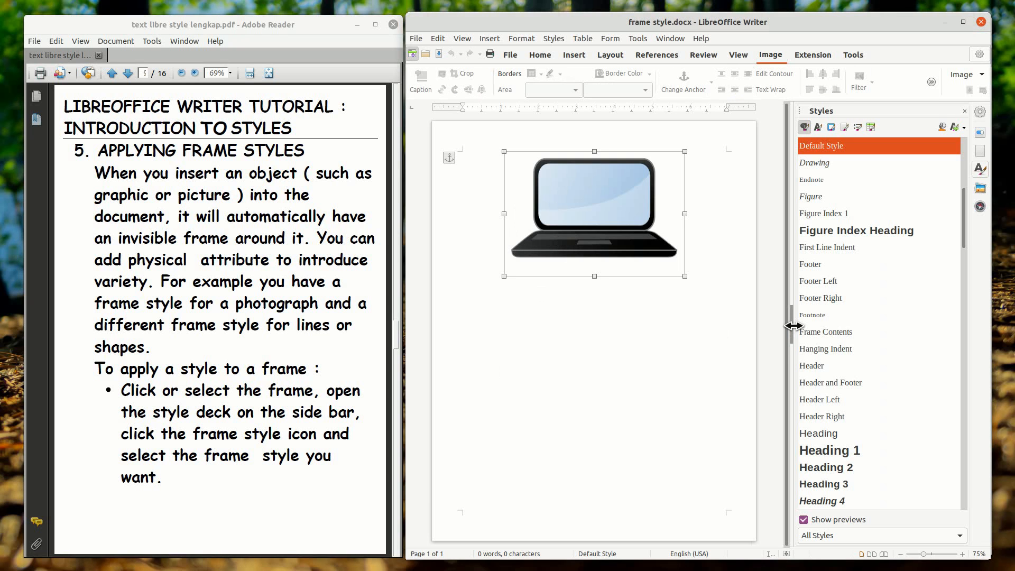
Hide and reshow the sidebar, opening its Styles deck for the selected laptop picture.
click(792, 328)
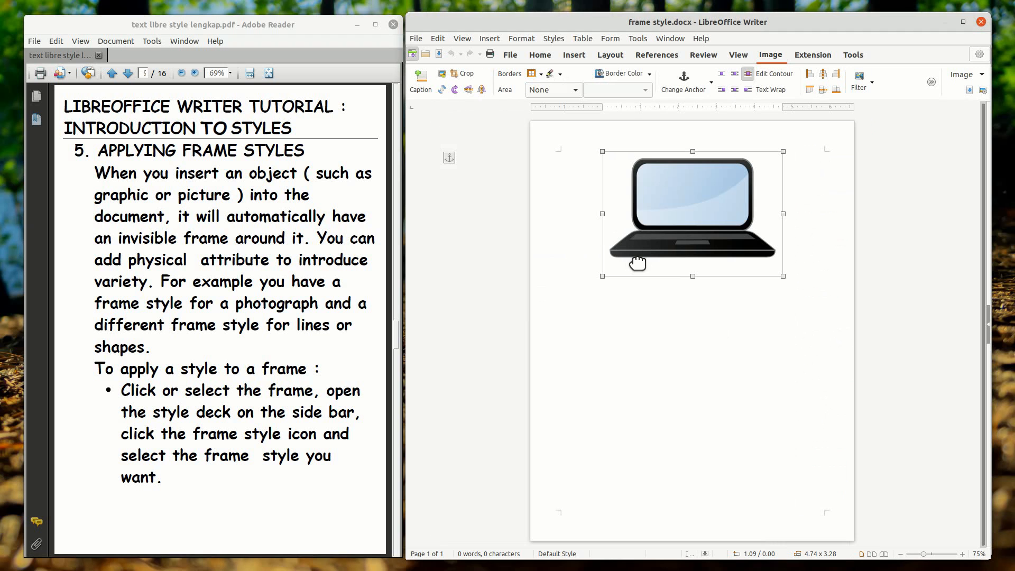
click(987, 333)
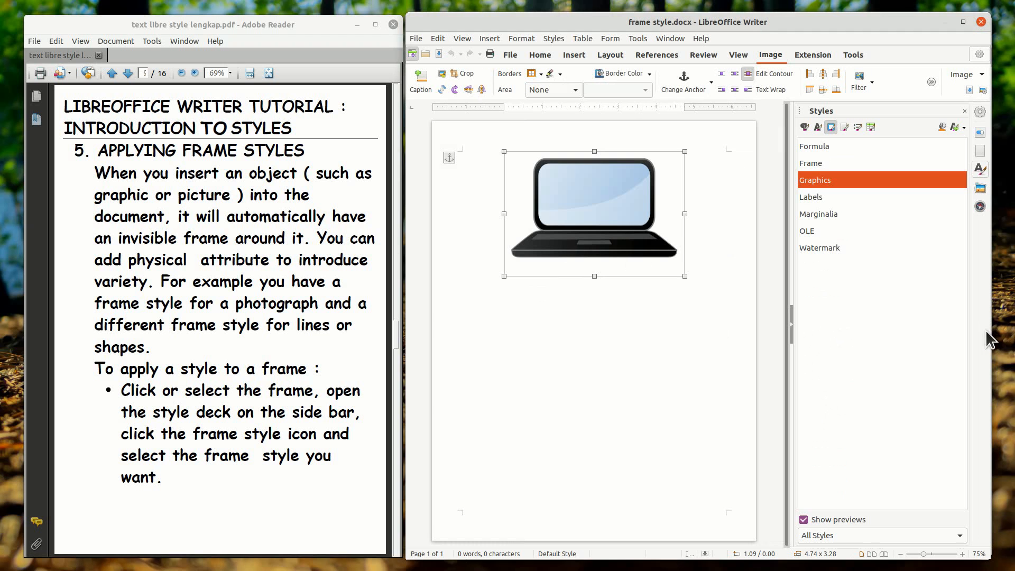
click(979, 112)
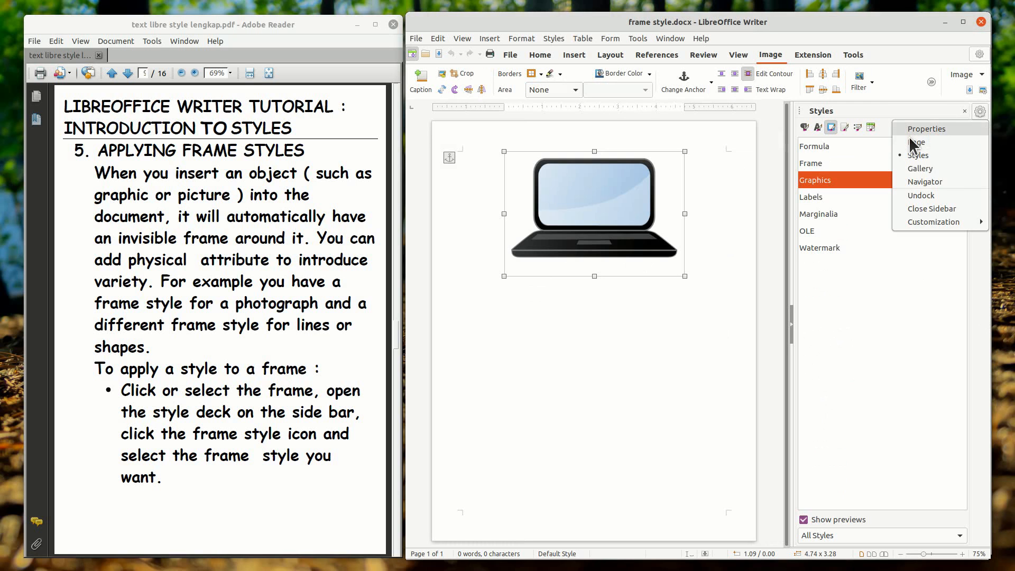
click(911, 150)
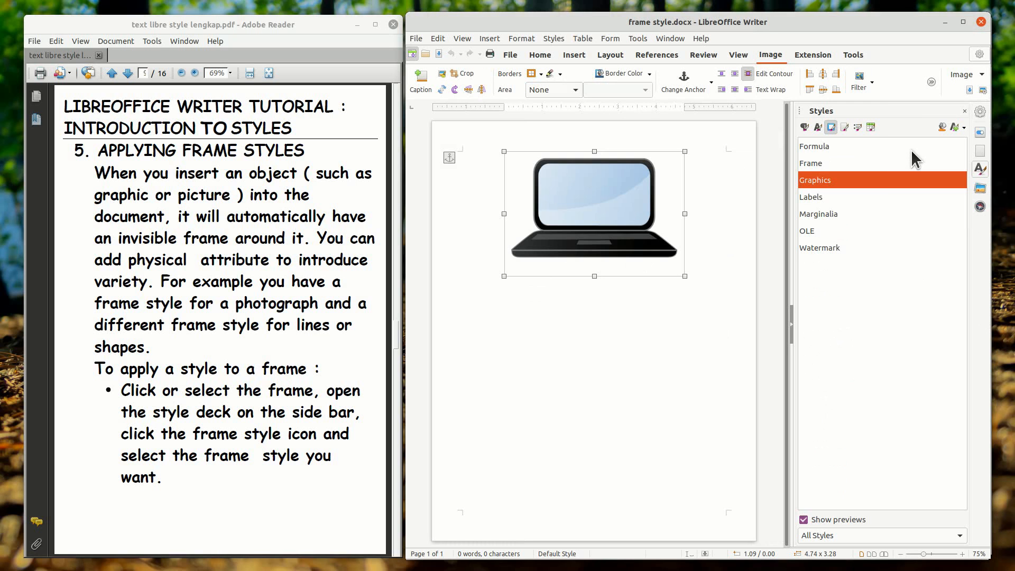
View the character styles, return to the frame styles and try the Frame style on the laptop picture.
click(817, 127)
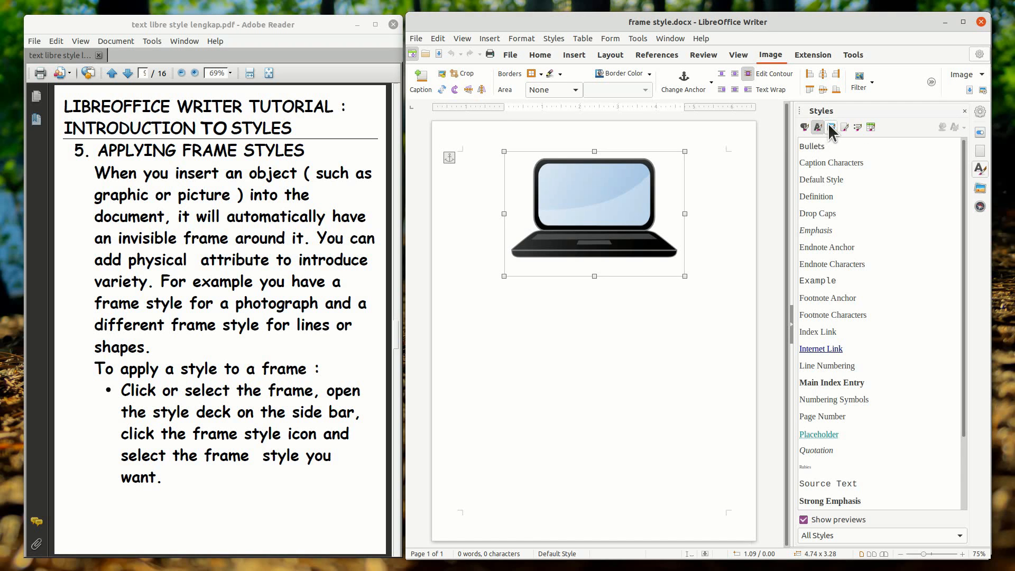
click(830, 128)
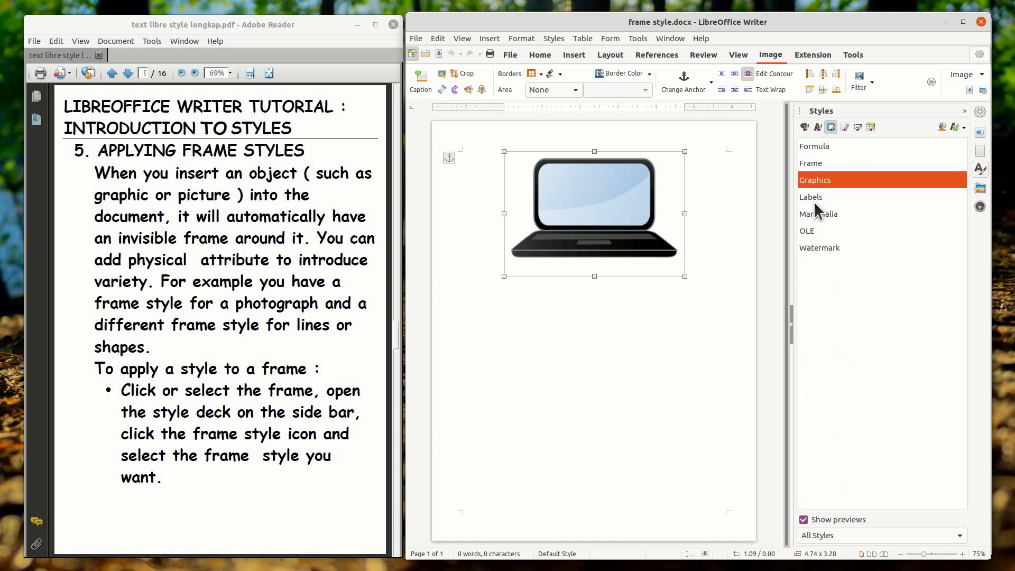
double_click(809, 162)
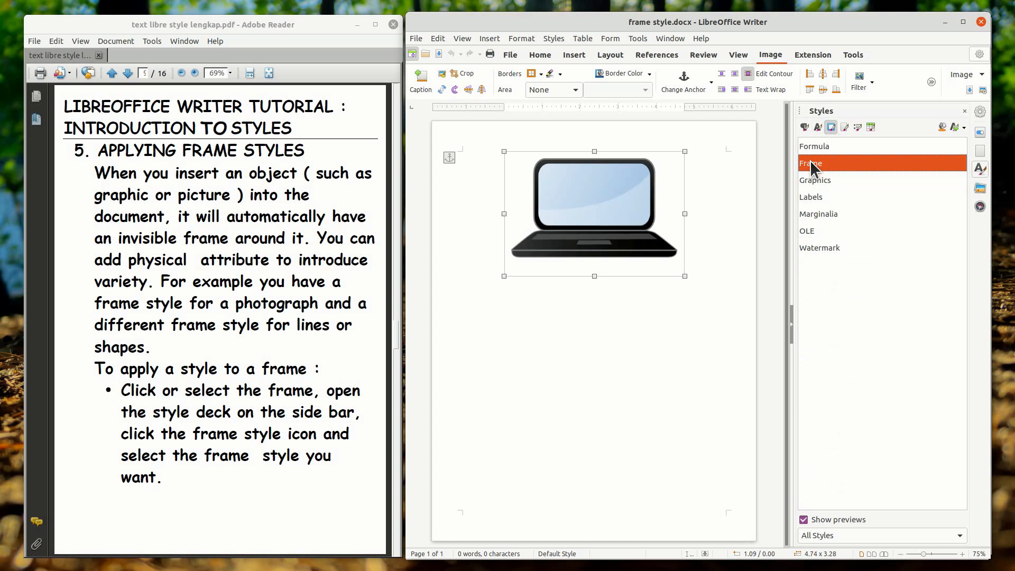
click(528, 319)
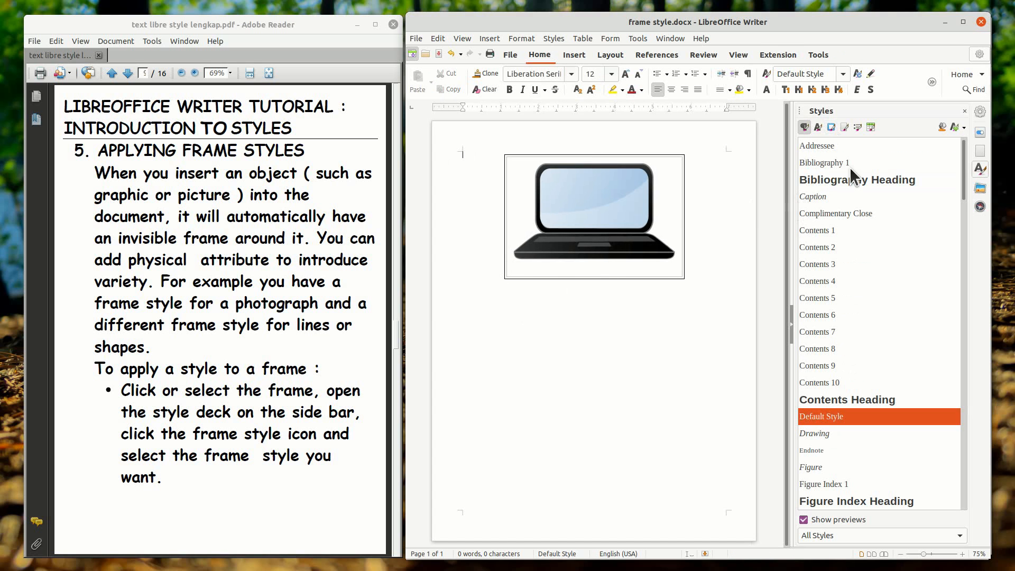
Display the frame styles again and try the Labels style on the laptop picture.
click(832, 128)
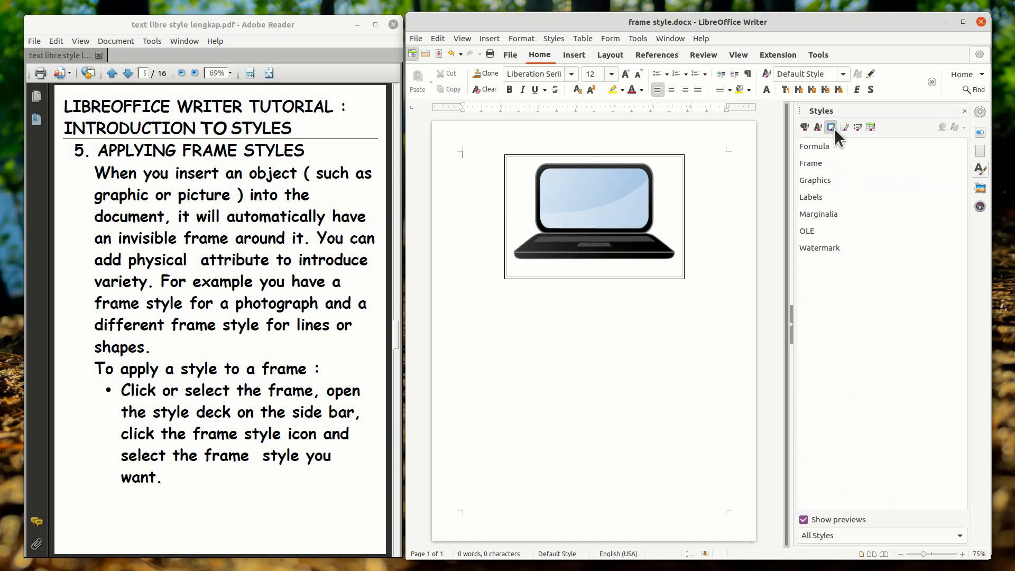
click(803, 191)
click(616, 226)
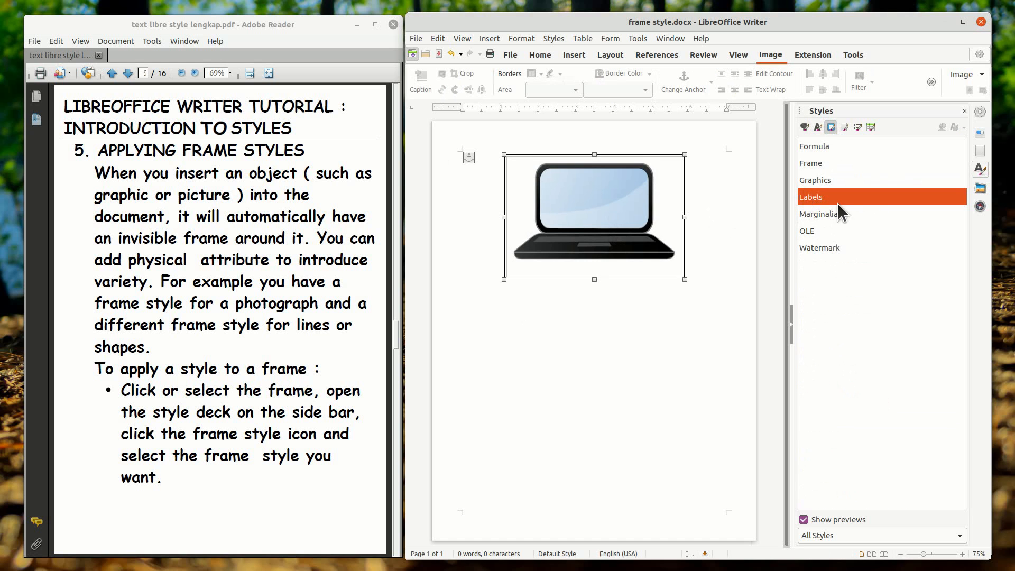
double_click(803, 192)
click(569, 287)
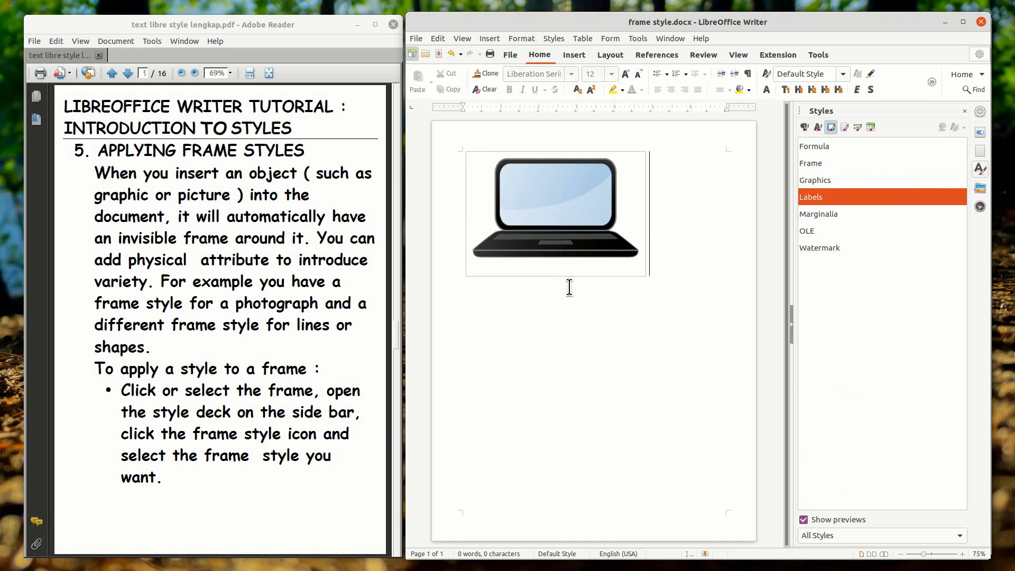
Reselect the laptop picture and switch its frame style back to Frame.
click(587, 238)
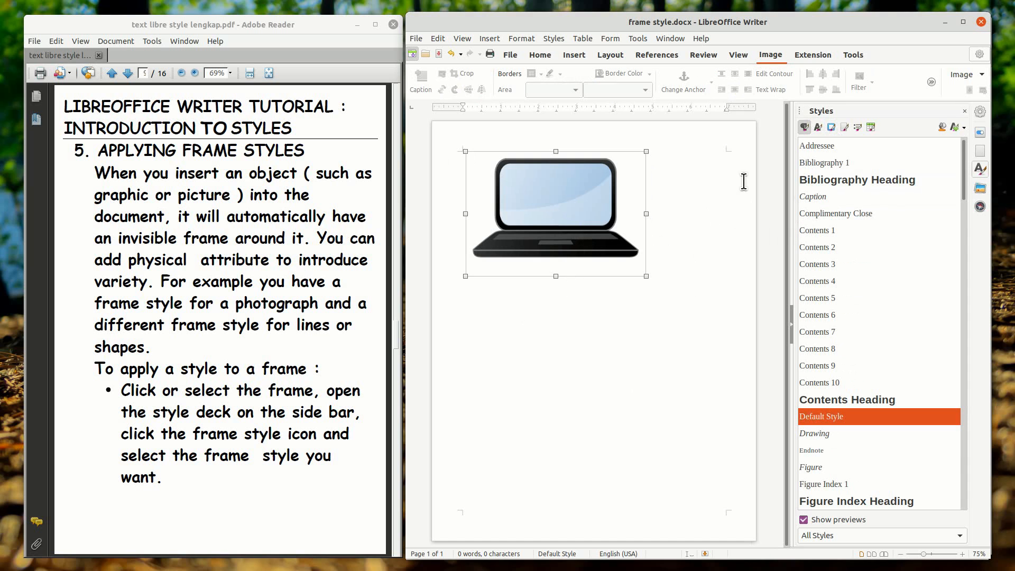
click(831, 128)
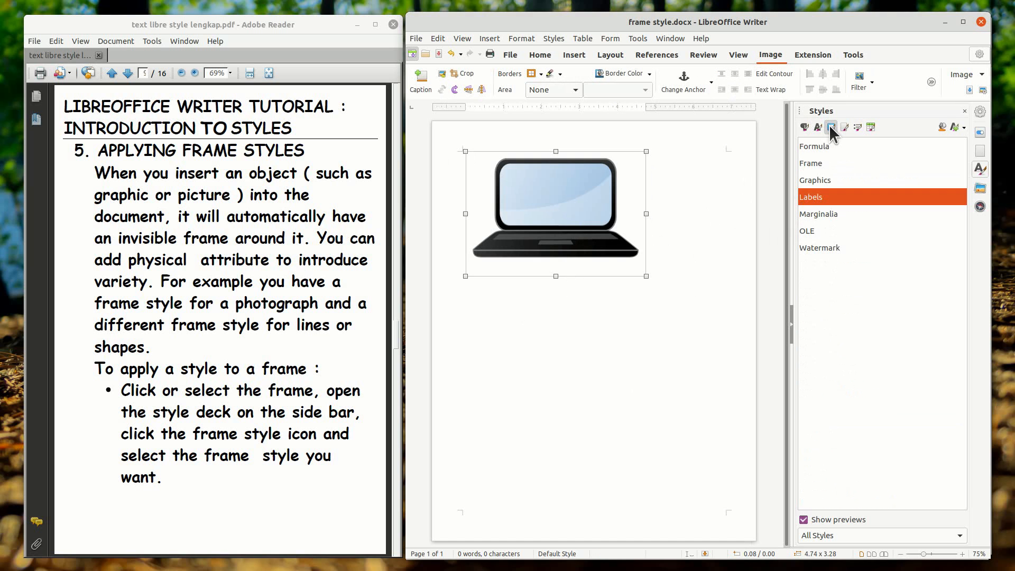
double_click(816, 163)
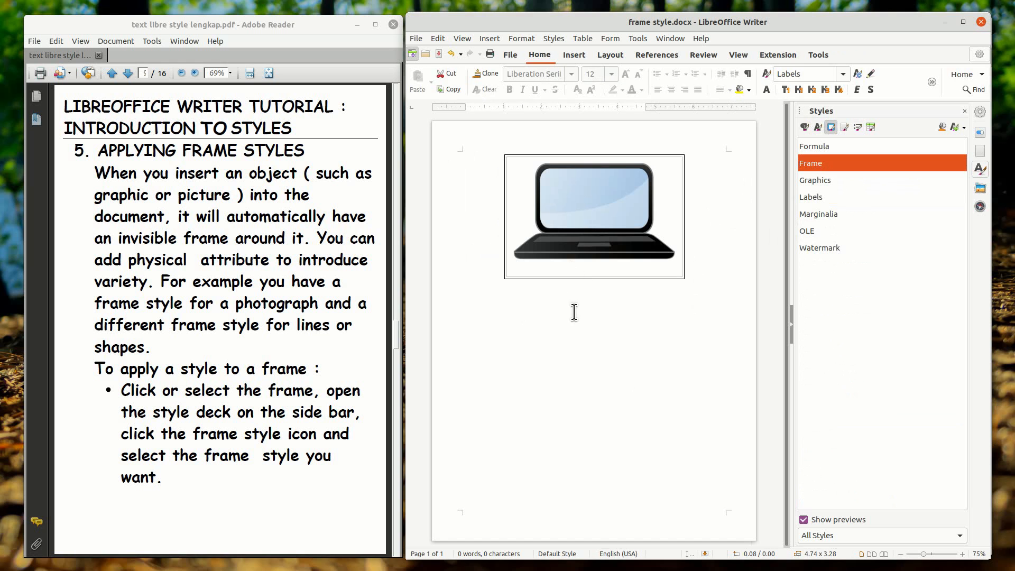
Try the Formula frame style on the laptop picture.
click(600, 236)
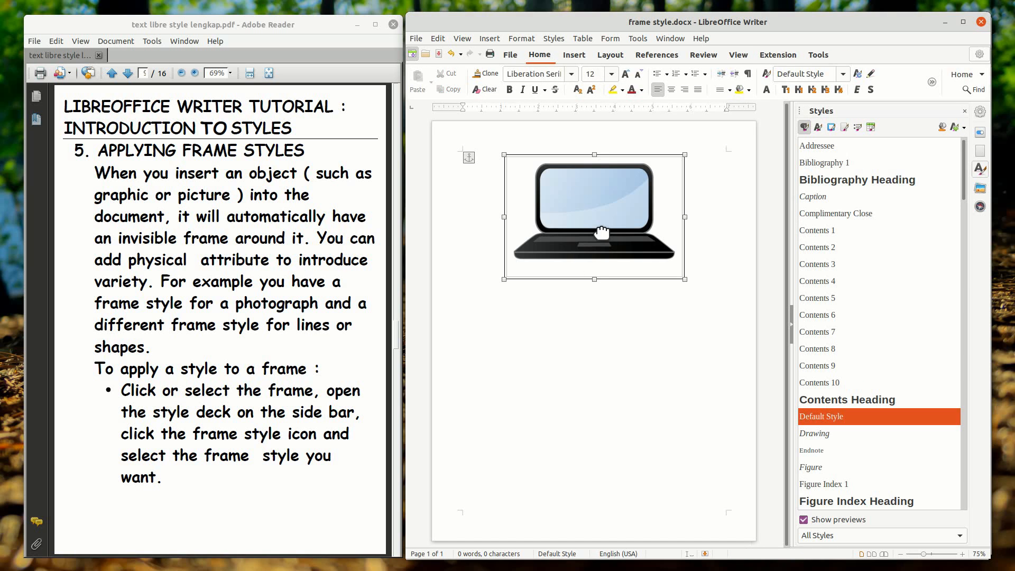
click(831, 127)
click(823, 143)
double_click(823, 141)
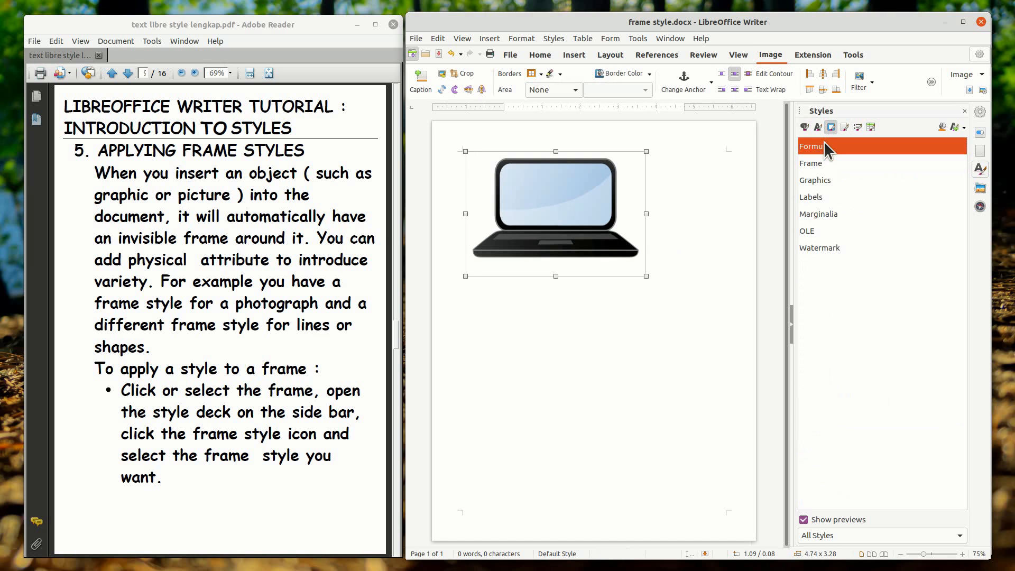
Try the Marginalia and Labels frame styles on the laptop picture, ending with Graphics.
click(582, 227)
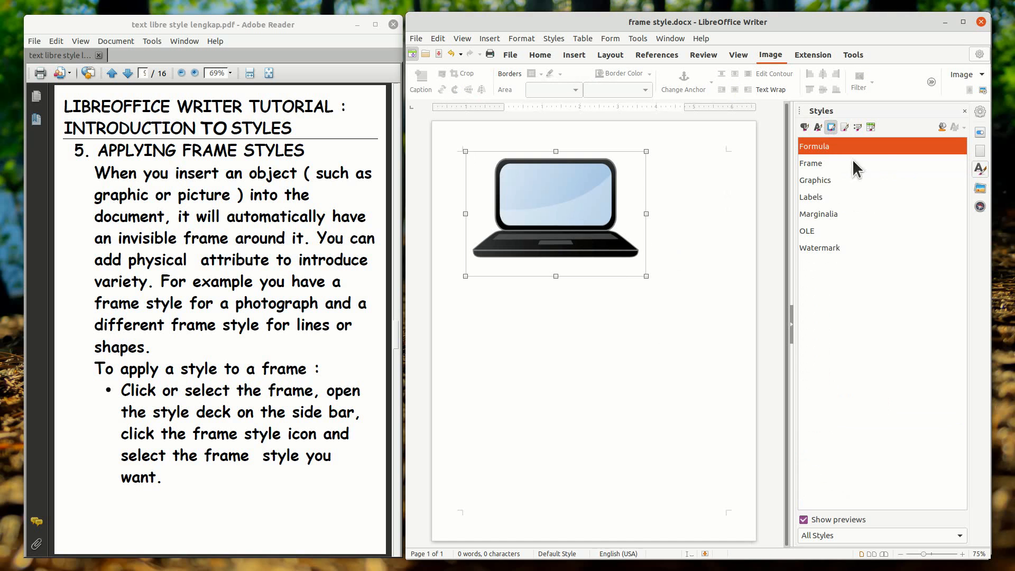
double_click(810, 213)
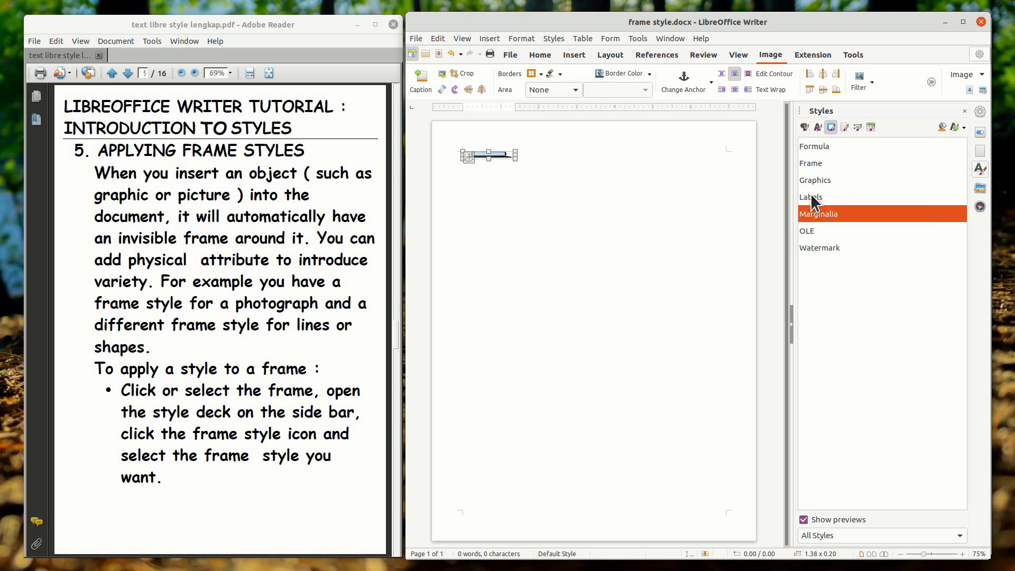
double_click(811, 194)
double_click(811, 183)
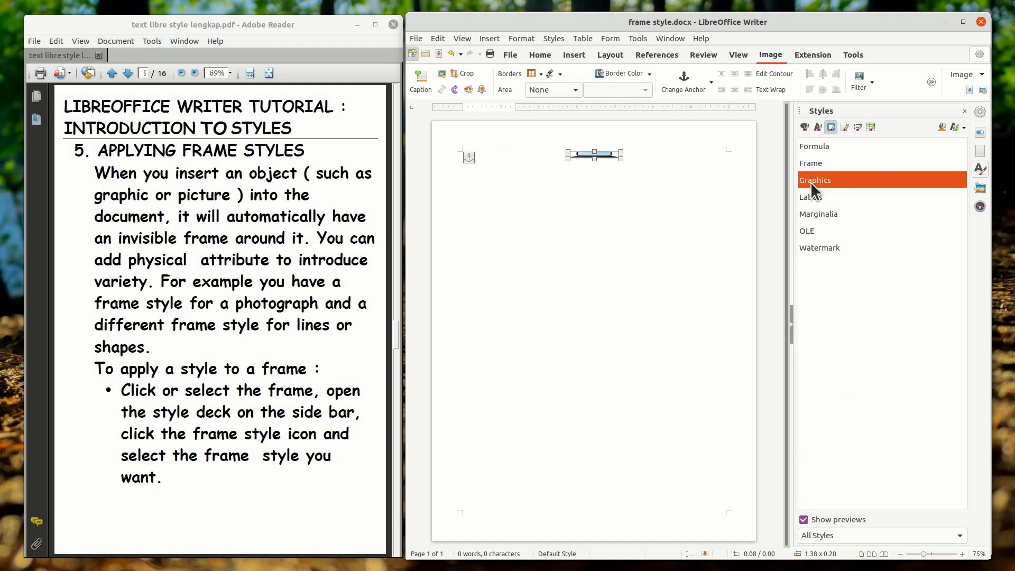
Place the laptop picture lower on the page and enlarge it to a height of about 1.89 inches, widening it on both sides.
drag(618, 158, 598, 282)
drag(625, 243, 688, 247)
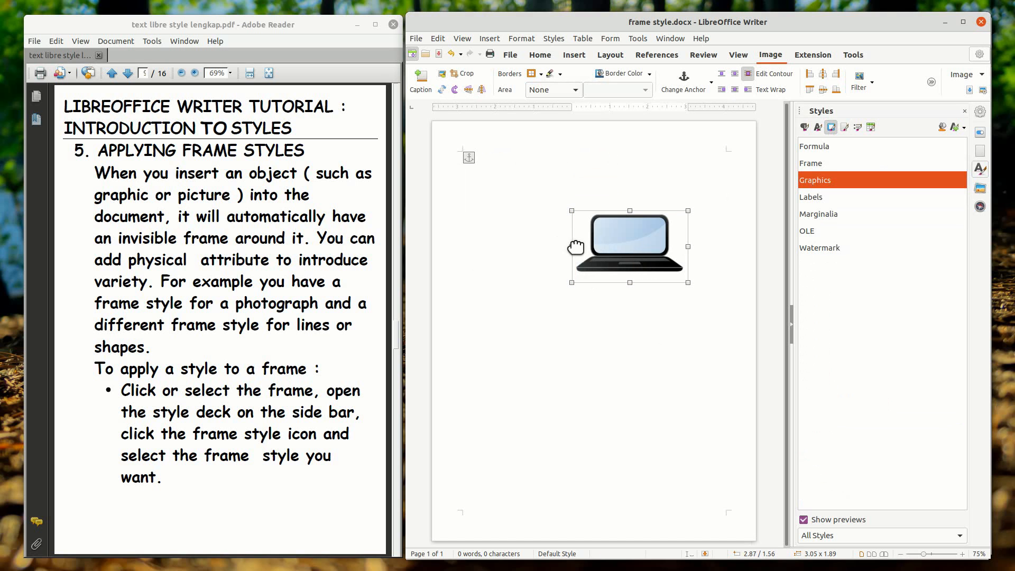
drag(571, 247, 581, 322)
Deselect the laptop picture, display the list of frame styles and hide the sidebar.
click(598, 153)
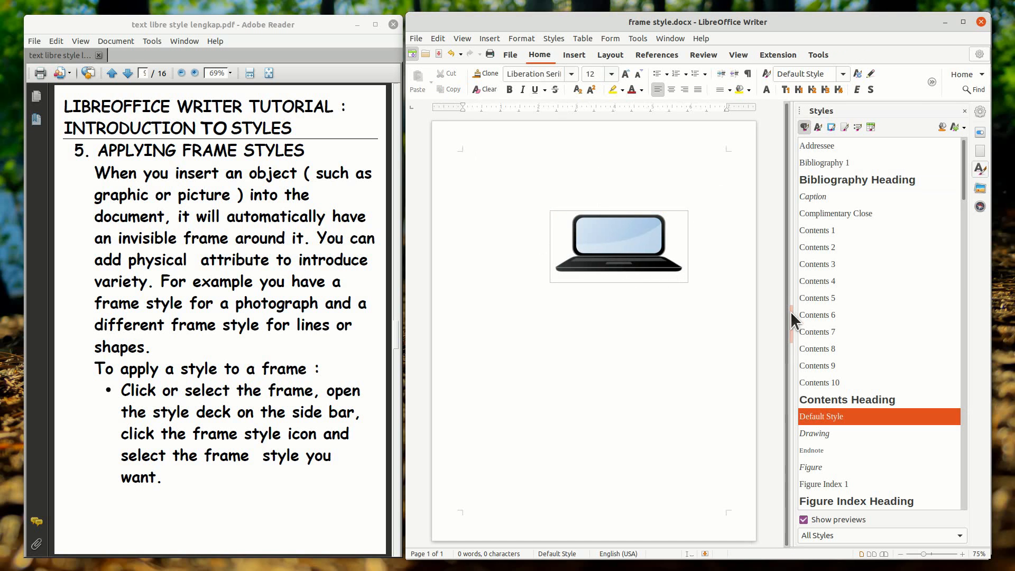
click(830, 125)
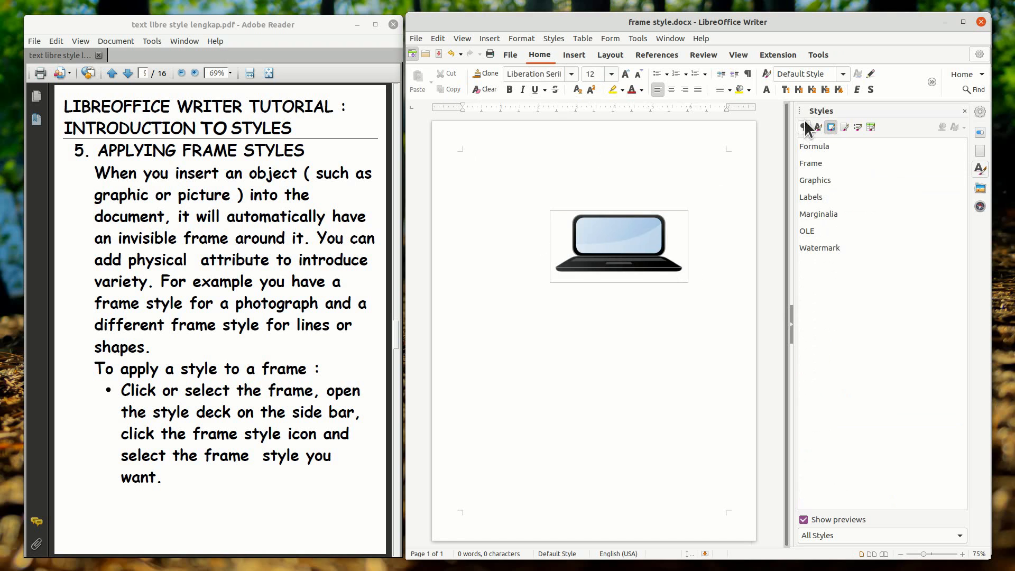
click(789, 329)
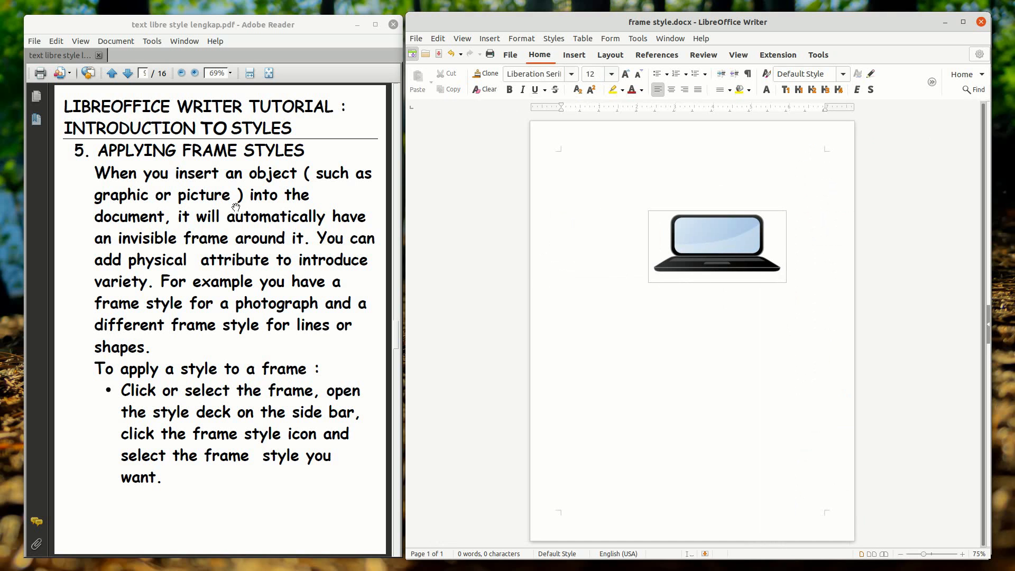
Advance the PDF tutorial to "Applying Page Styles" and bring up Page style.docx.
click(127, 73)
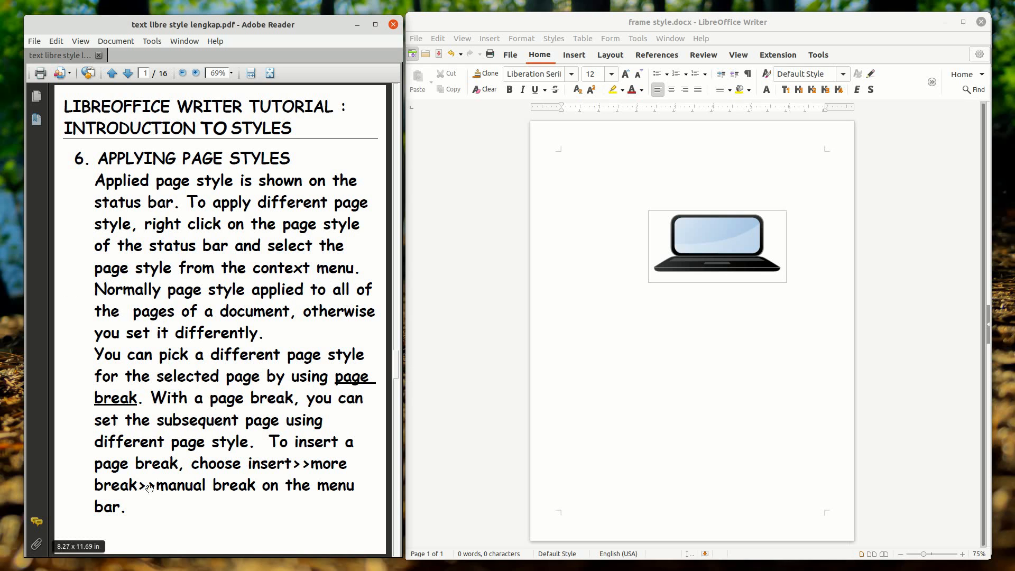
click(944, 22)
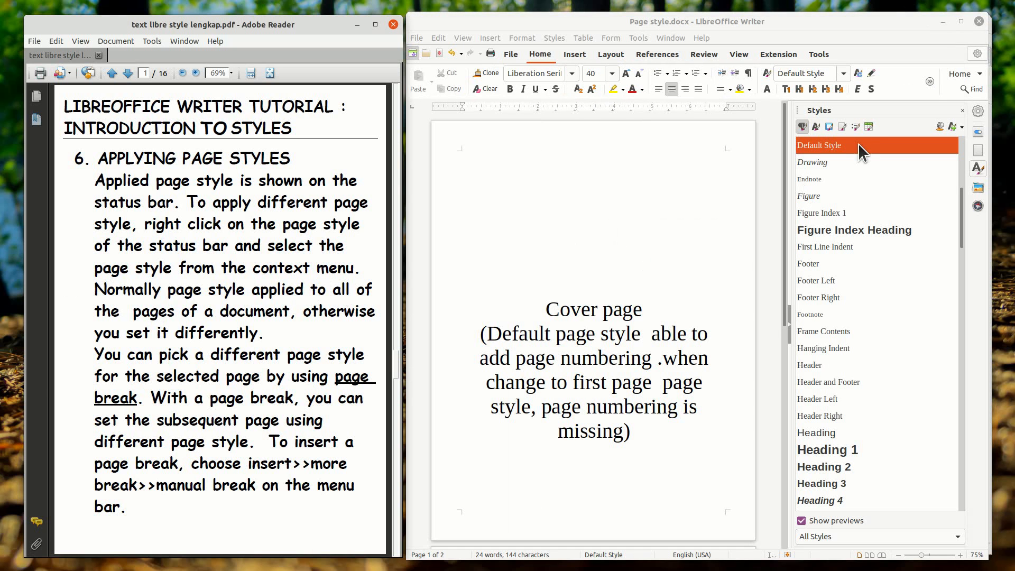
Hide the sidebar and put the cursor on the second page, above "Main Document Body.".
click(788, 324)
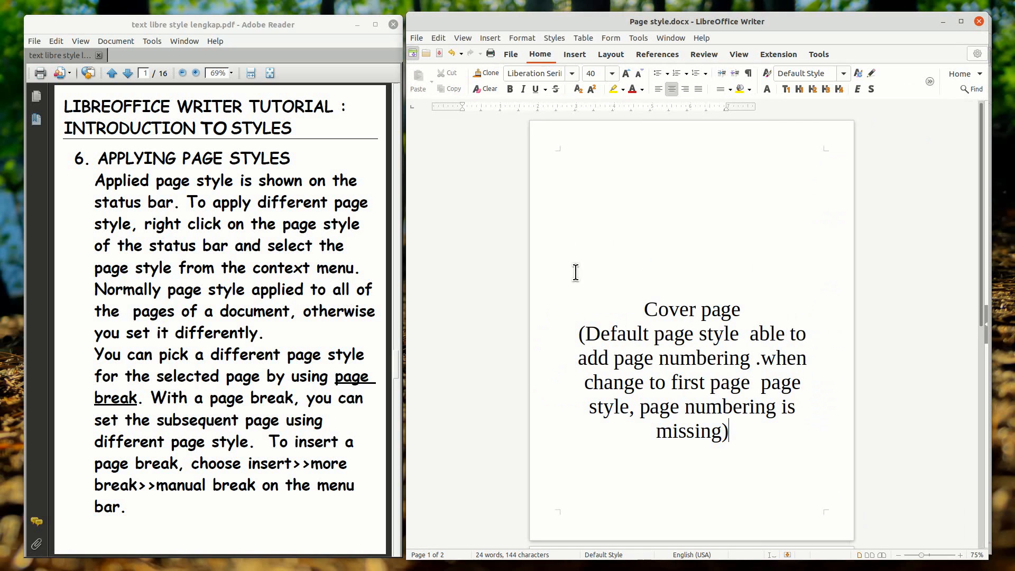
drag(981, 208, 963, 436)
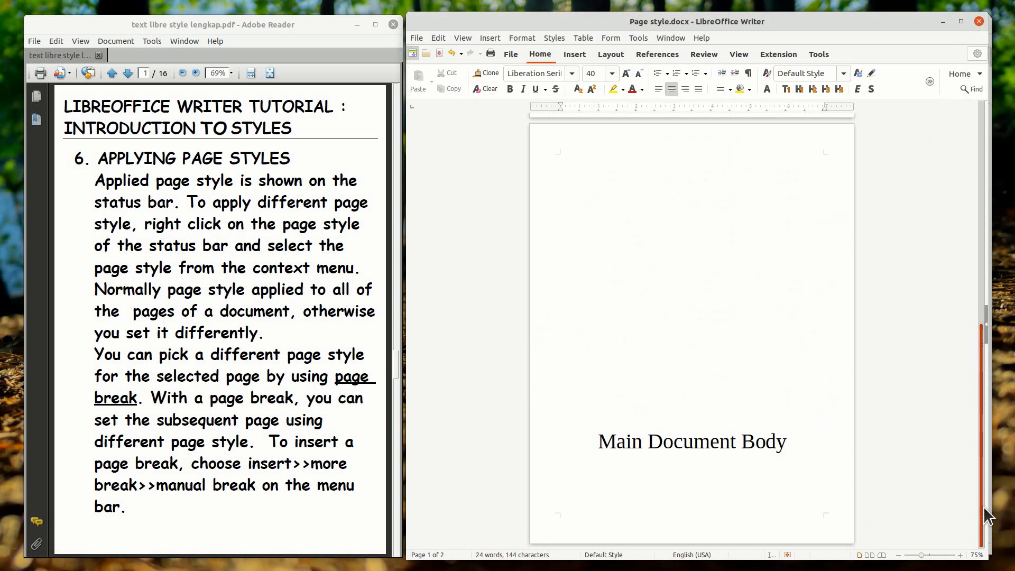
click(707, 394)
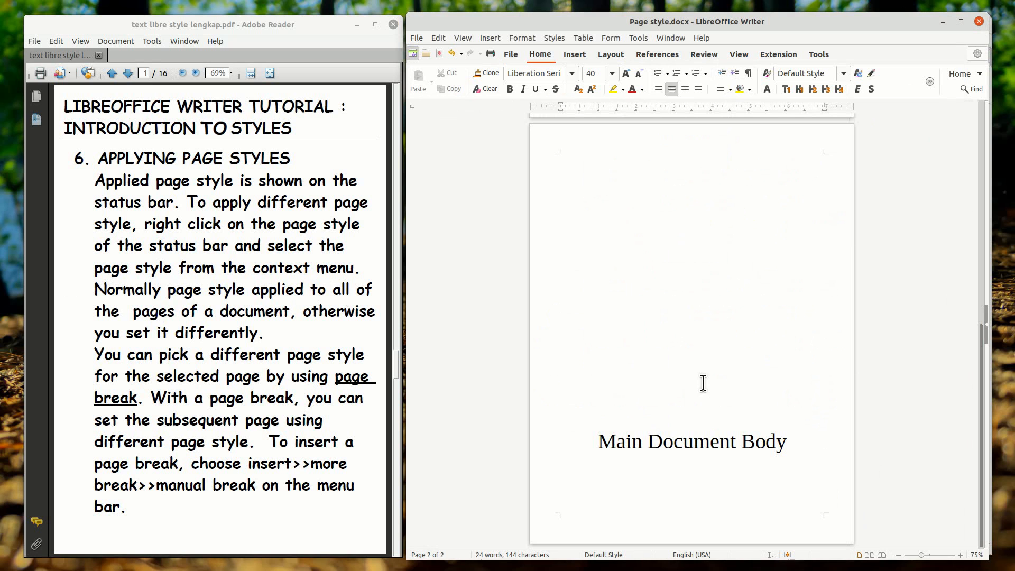
Delete five blank lines above "Main Document Body" on the second page.
key(BackSpace)
key(BackSpace)
key(BackSpace)
key(BackSpace)
key(BackSpace)
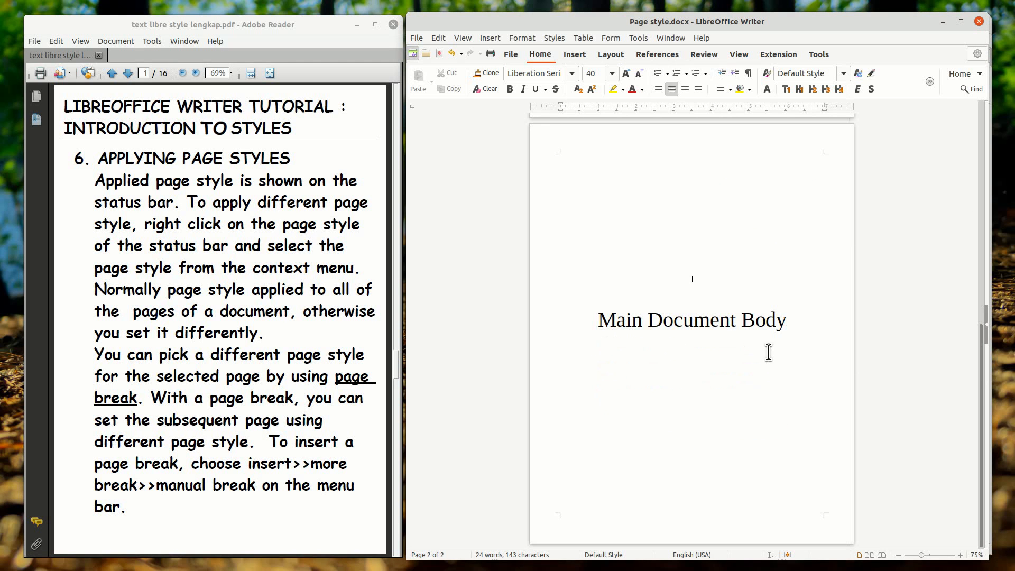
Insert a page number in the Default Style footer of the cover page and align it to the right.
drag(982, 378, 988, 192)
click(643, 468)
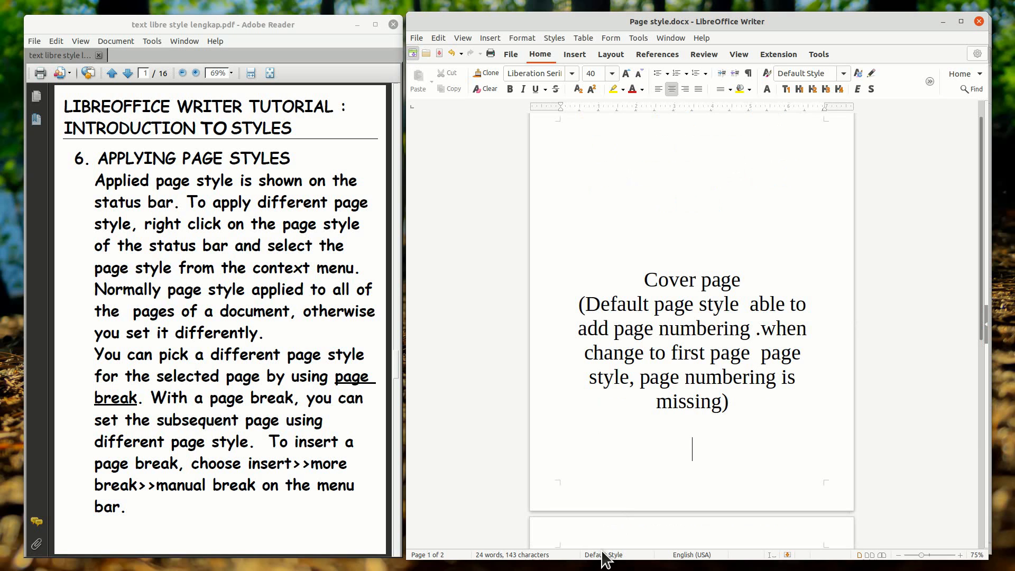
mouse_move(806, 483)
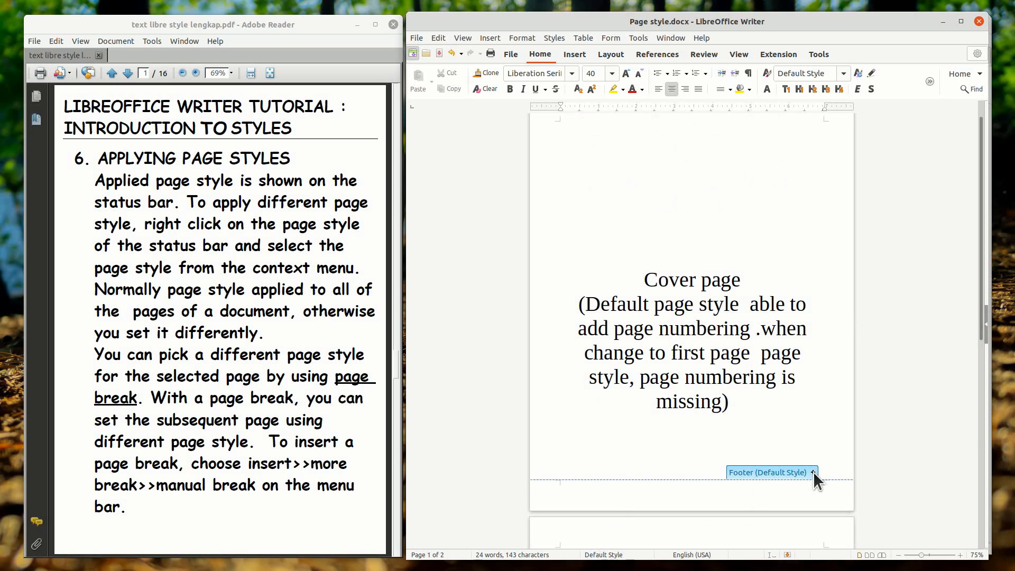
click(813, 472)
click(813, 460)
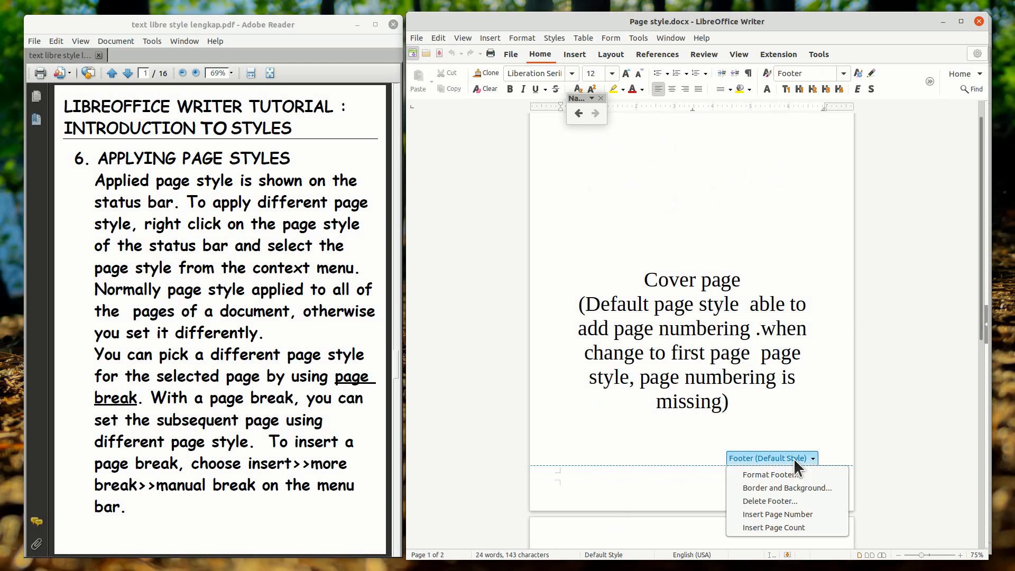
click(777, 512)
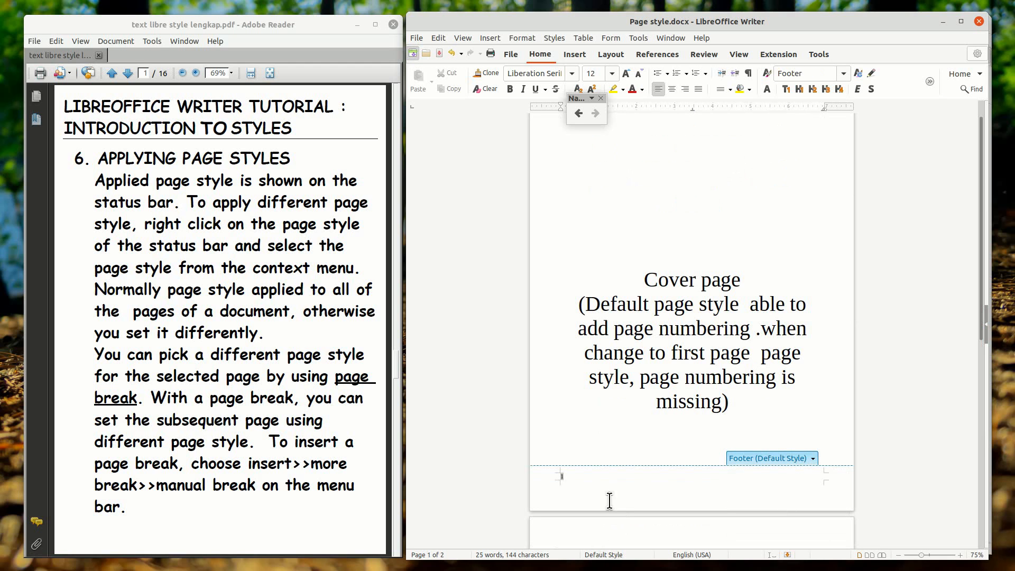
key(shift+Left)
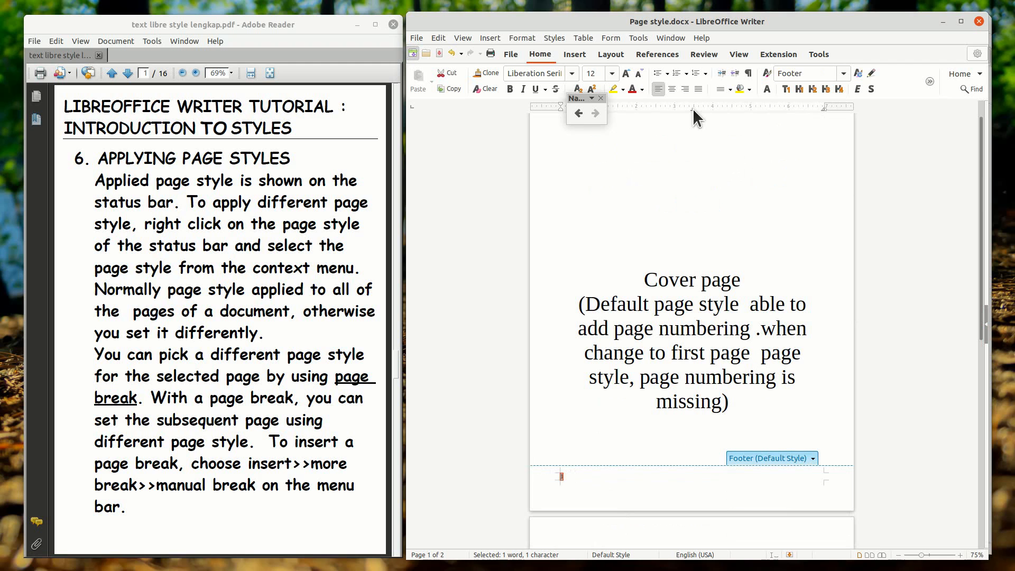
click(795, 407)
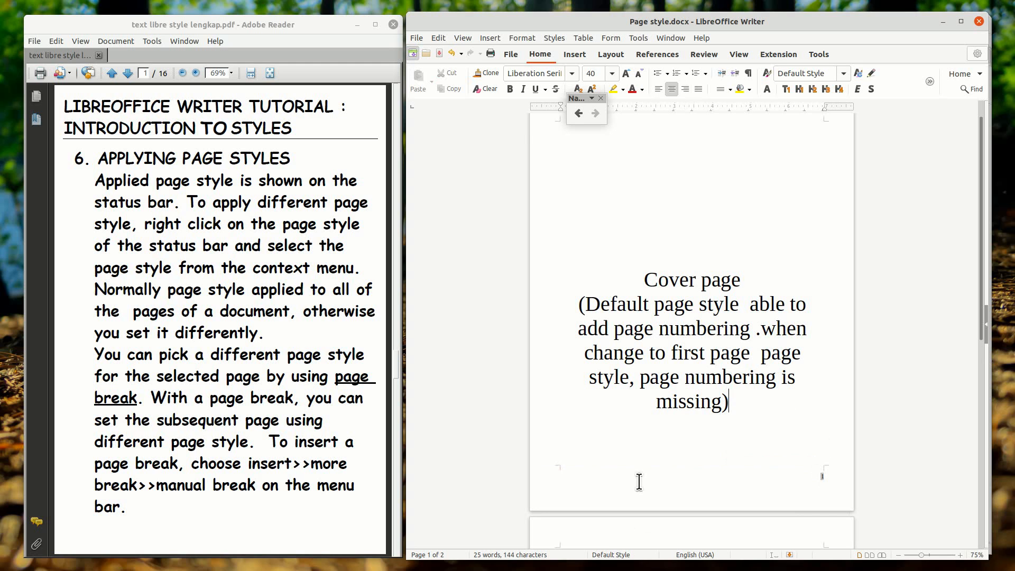
Insert a manual page break with style [None] on the blank line below the cover page text.
click(720, 476)
click(569, 344)
click(489, 37)
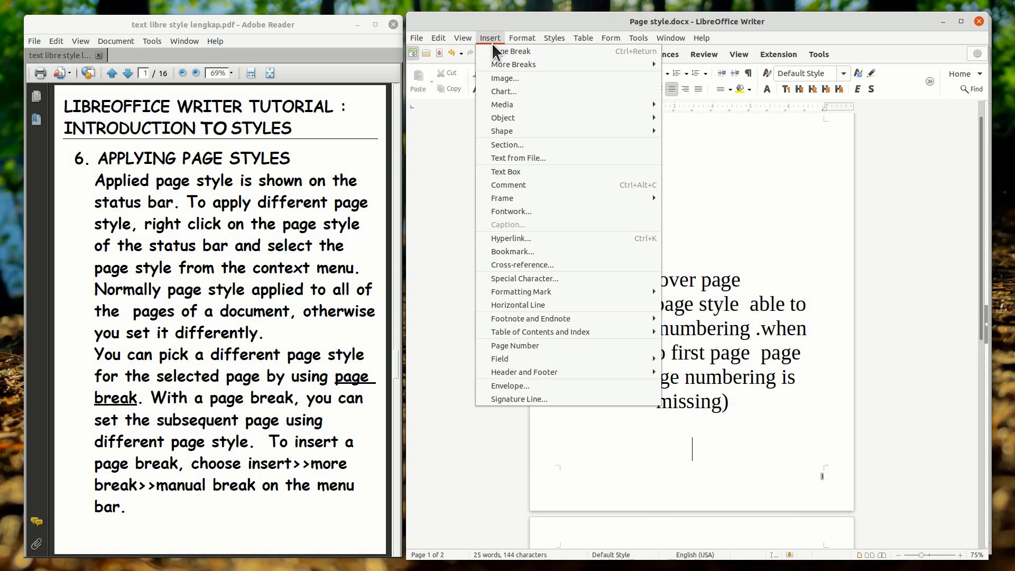
mouse_move(505, 64)
click(714, 89)
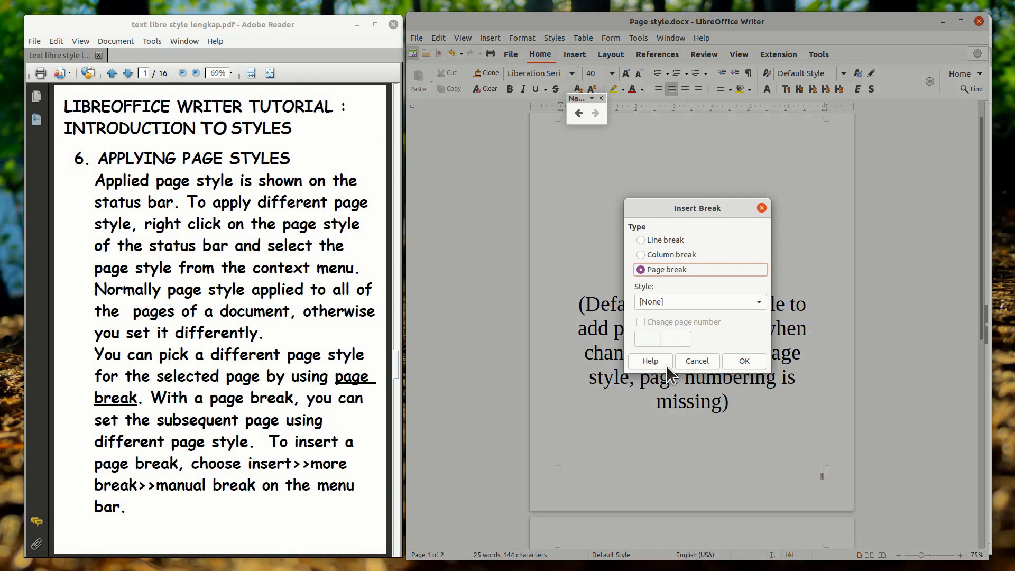
click(743, 361)
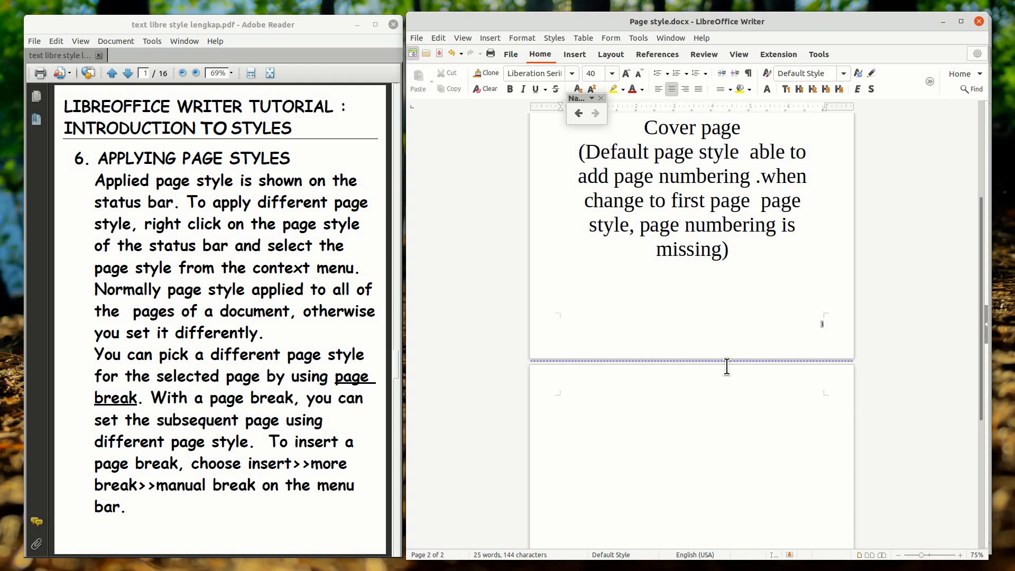
Apply the First Page page style to the cover page and check the page numbering on both pages.
mouse_move(728, 363)
click(731, 360)
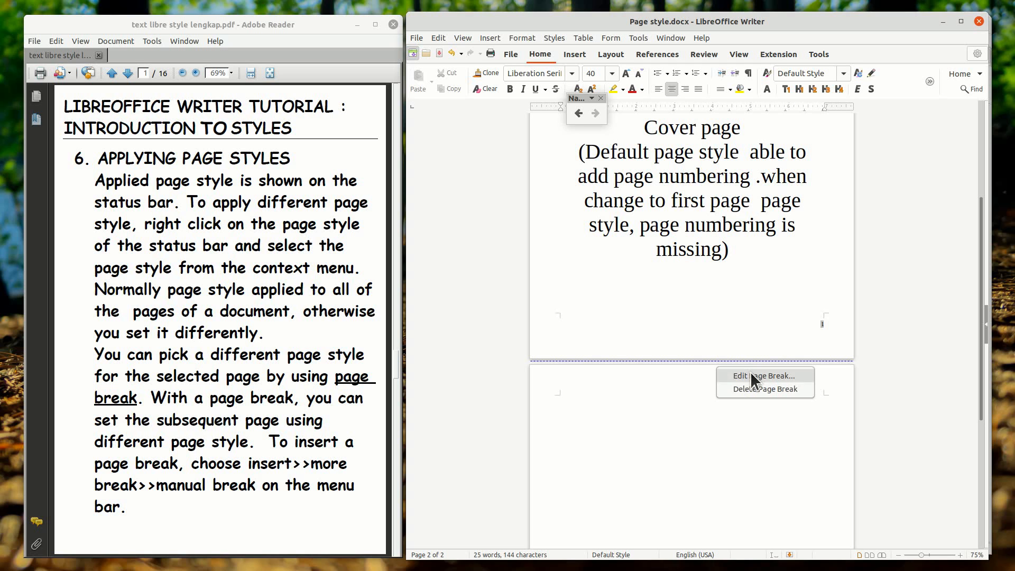
click(710, 312)
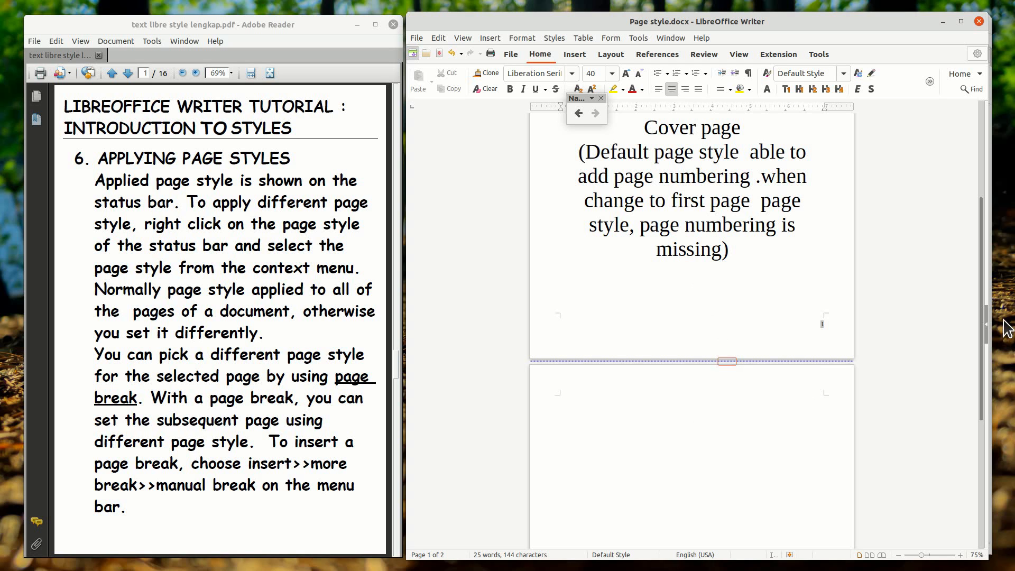
right_click(612, 556)
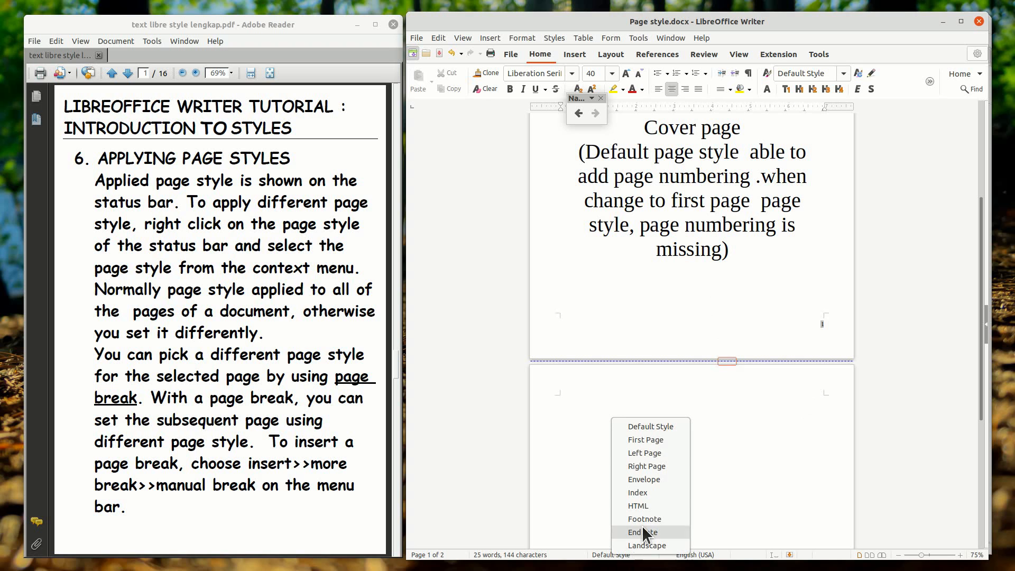
click(655, 440)
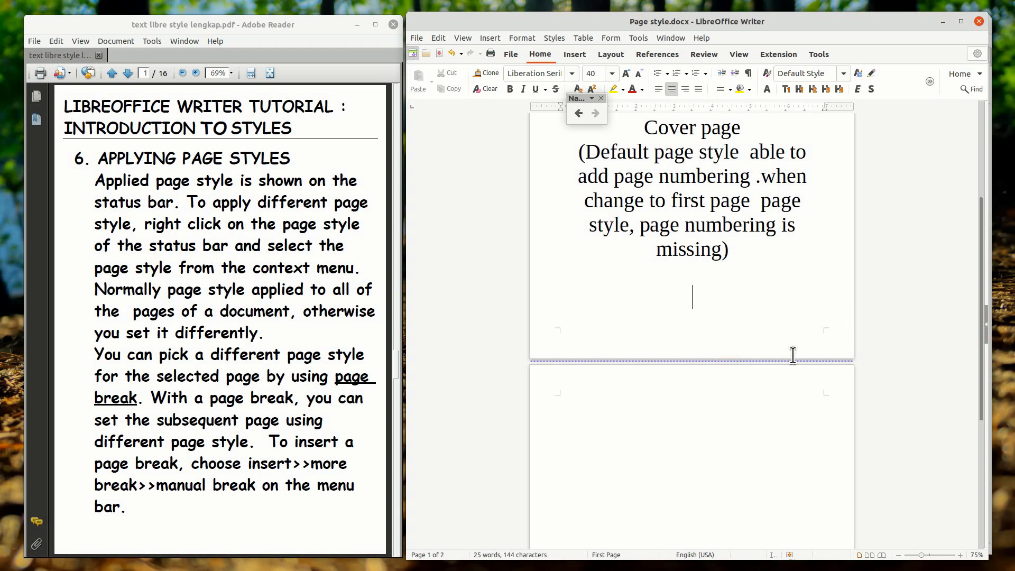
drag(978, 281, 977, 439)
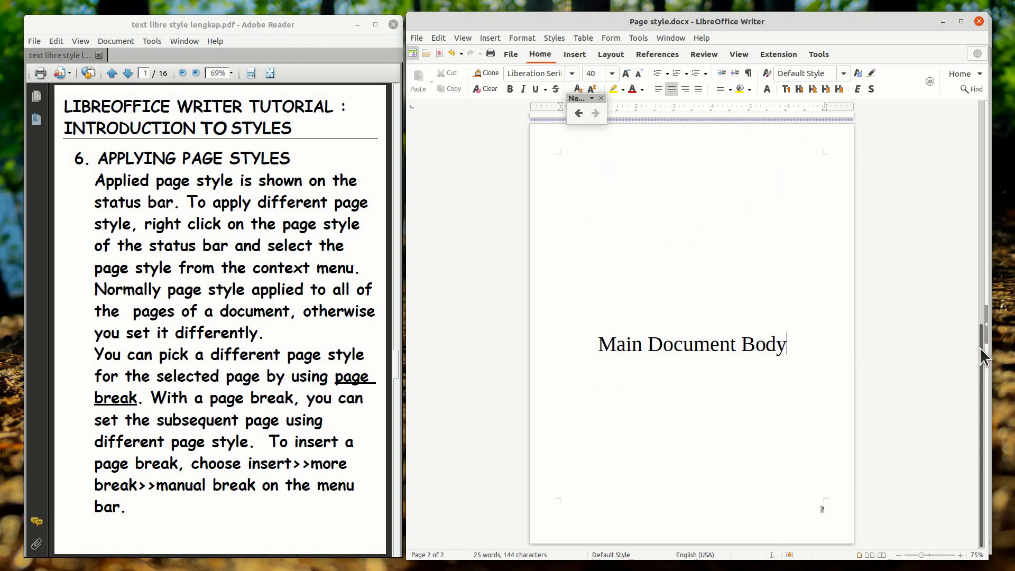
drag(981, 349, 982, 137)
click(768, 440)
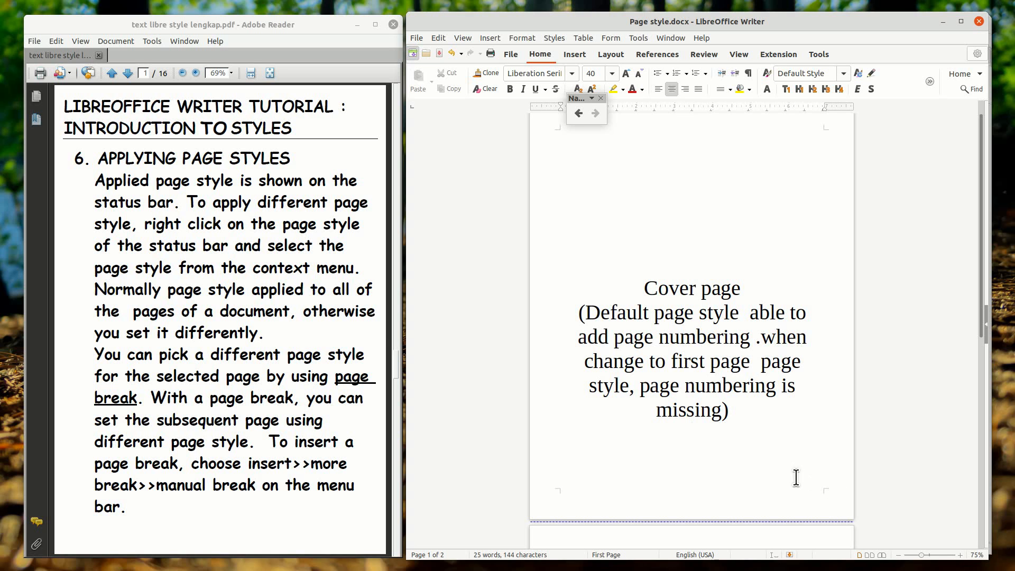
Advance the PDF tutorial to "Applying List Style" and put Page style.docx away to bring up List styles.docx.
click(179, 285)
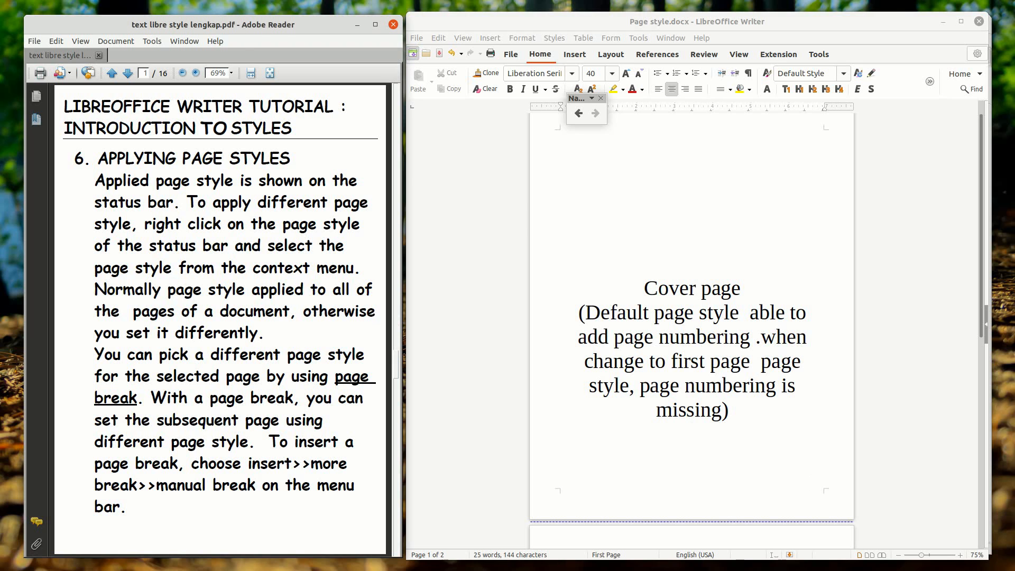
click(480, 274)
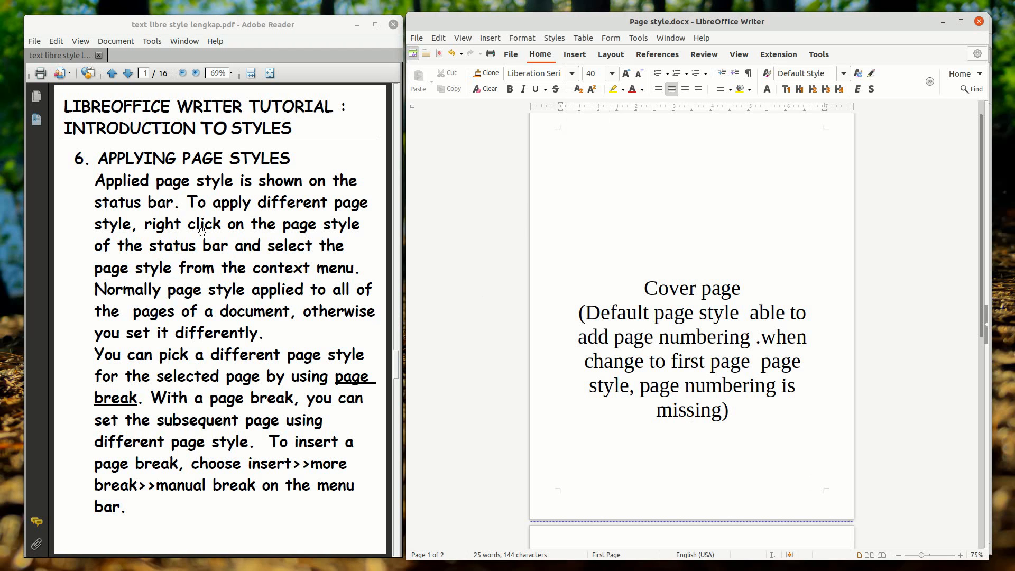
click(130, 72)
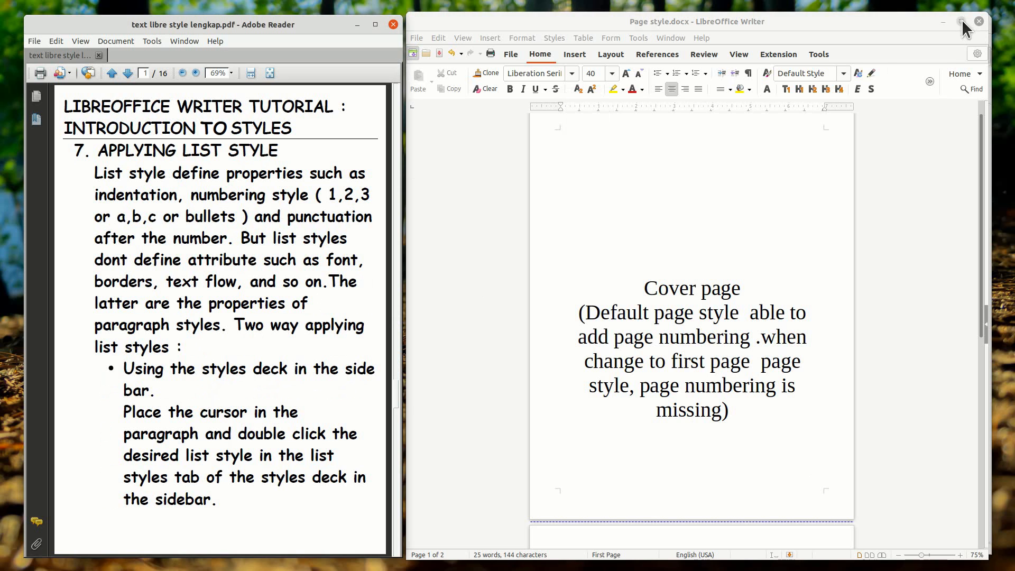
click(943, 21)
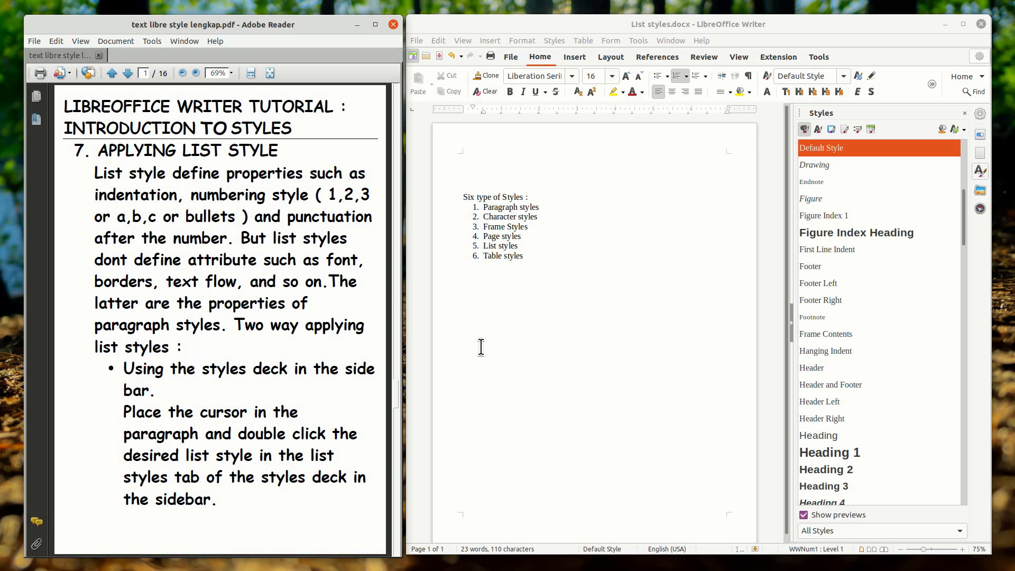
Select the list from "Paragraph styles" through "Table styles" together with the empty line below it.
click(525, 286)
key(shift+Up)
key(shift+Up)
key(shift+Up)
key(shift+Up)
key(shift+Up)
key(shift+Up)
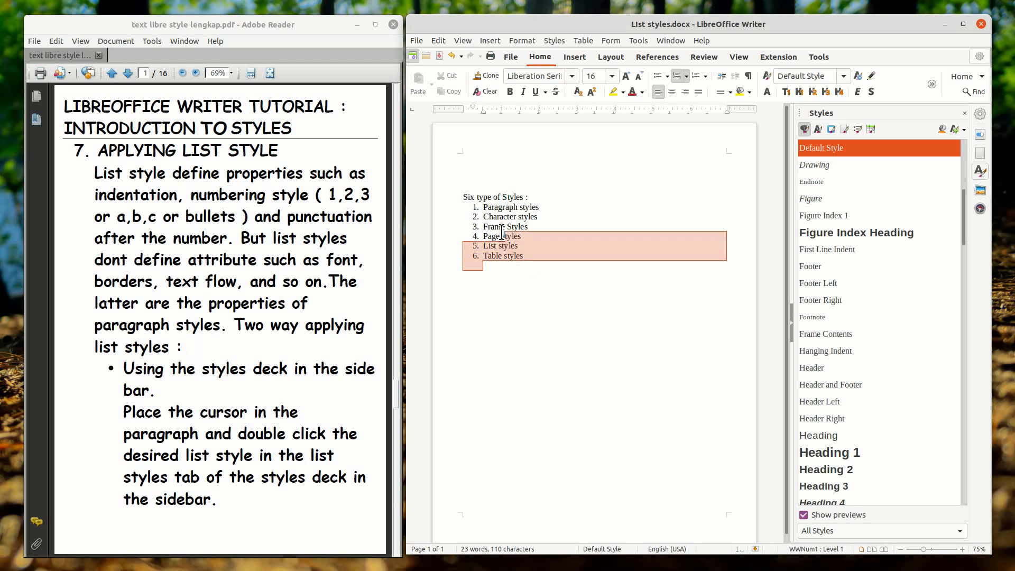
Bring up the Styles deck in the sidebar and display its list styles.
click(790, 324)
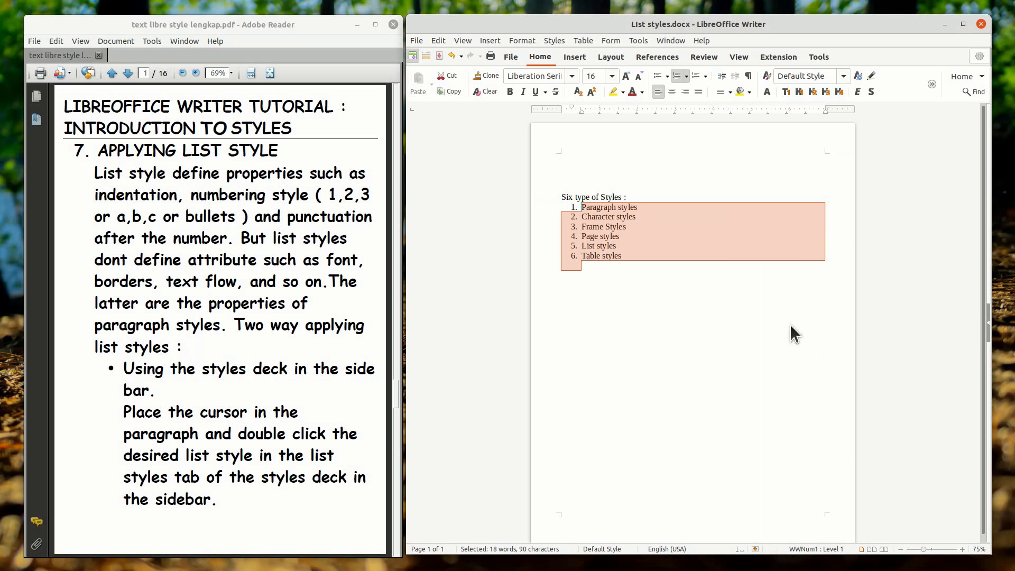
click(987, 325)
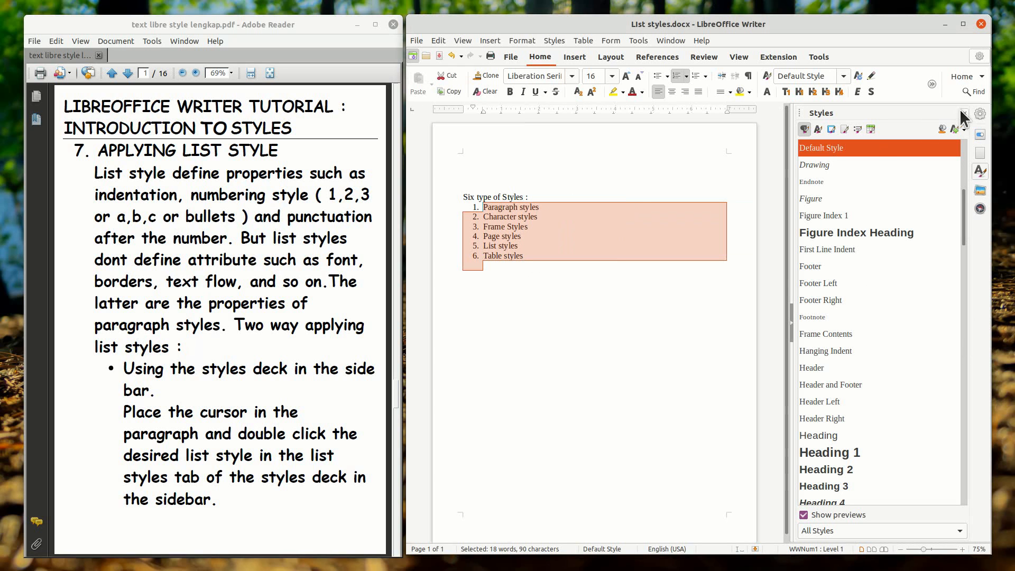
click(981, 112)
click(970, 127)
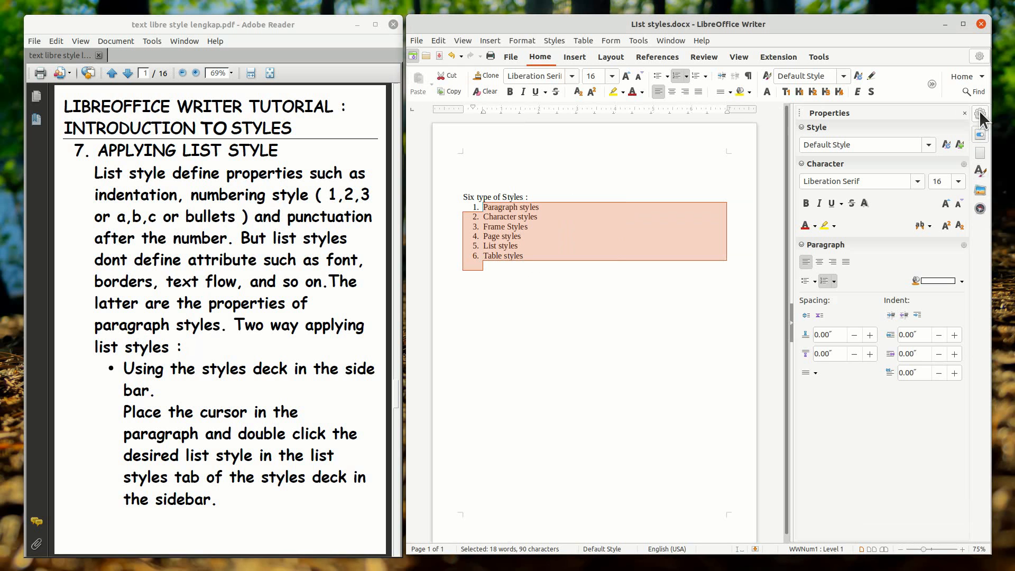
click(979, 109)
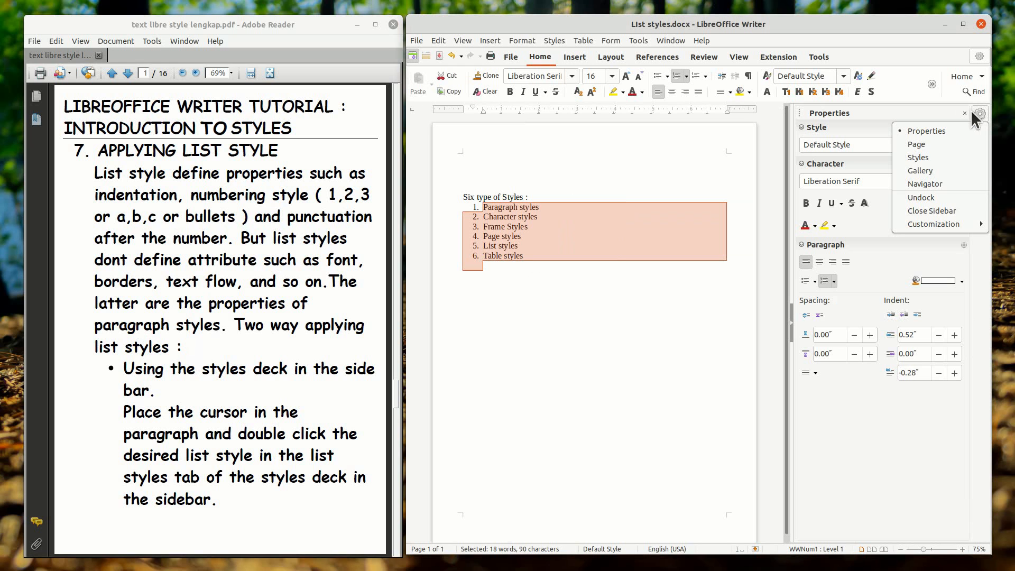
click(930, 152)
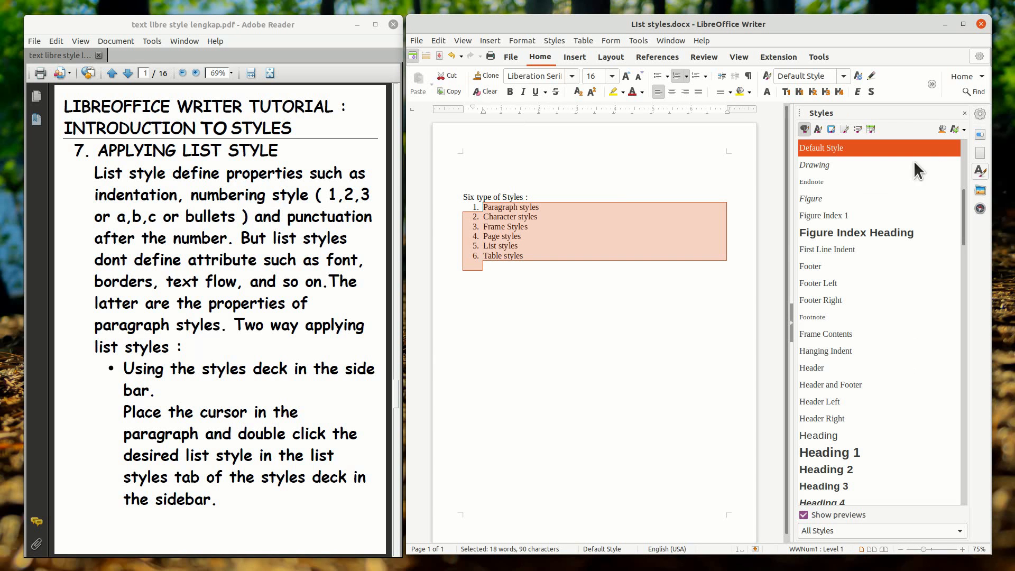
click(844, 131)
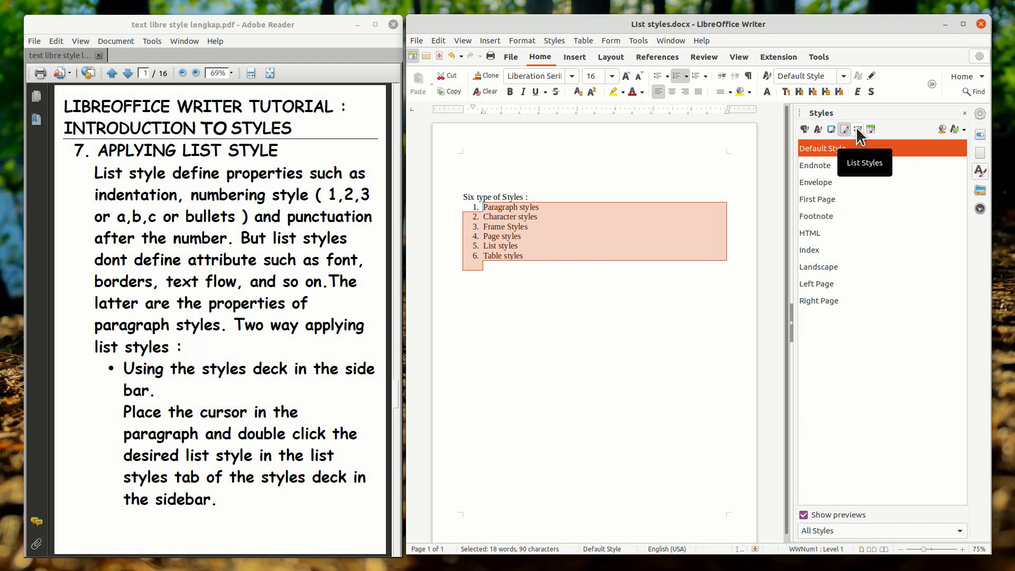
click(856, 129)
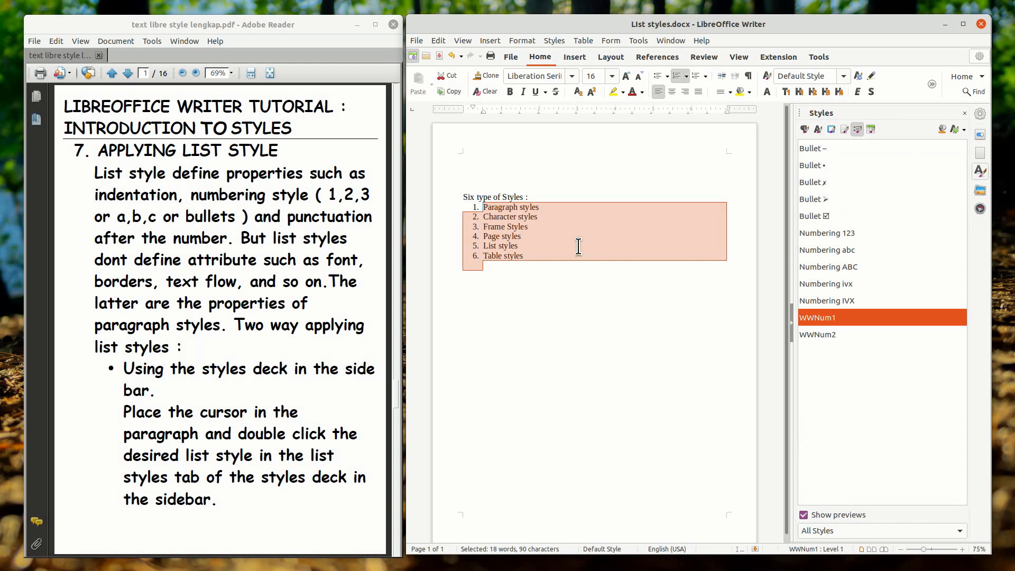
Try the Bullet •, Bullet ✗, Bullet ➢, Numbering 123, Numbering abc and Numbering ABC list styles on the selected items.
double_click(819, 164)
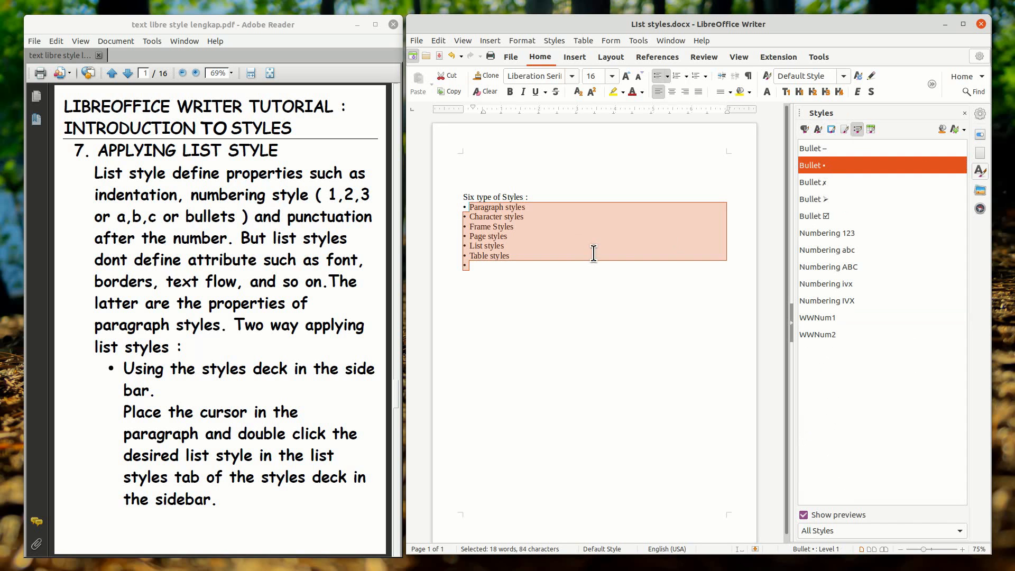
double_click(806, 183)
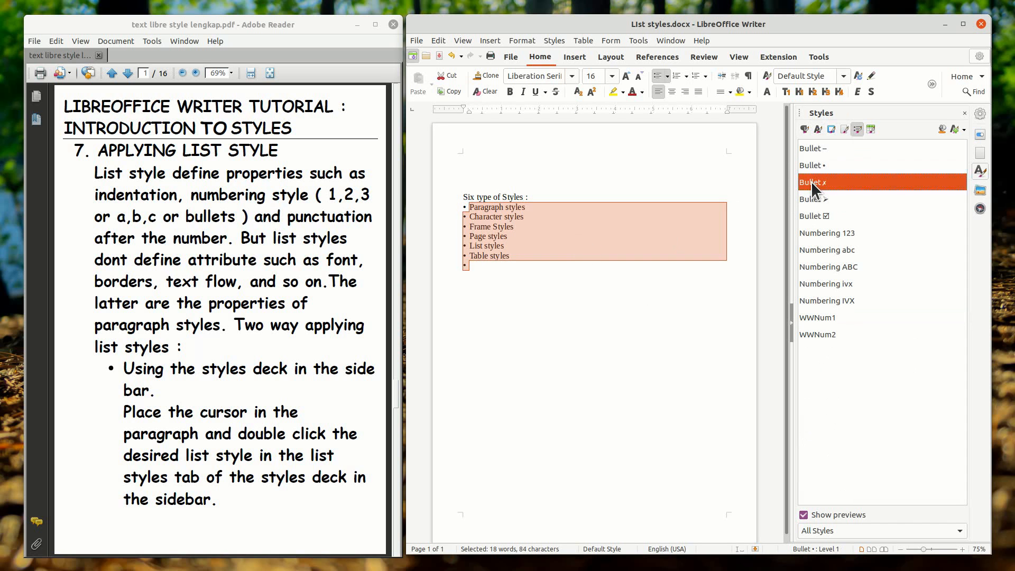
double_click(811, 199)
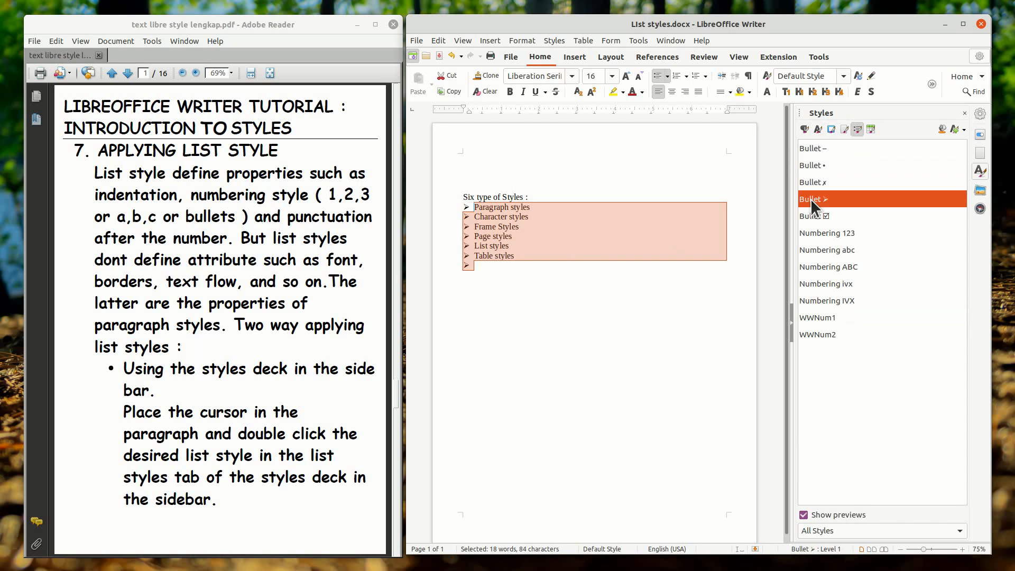
double_click(820, 233)
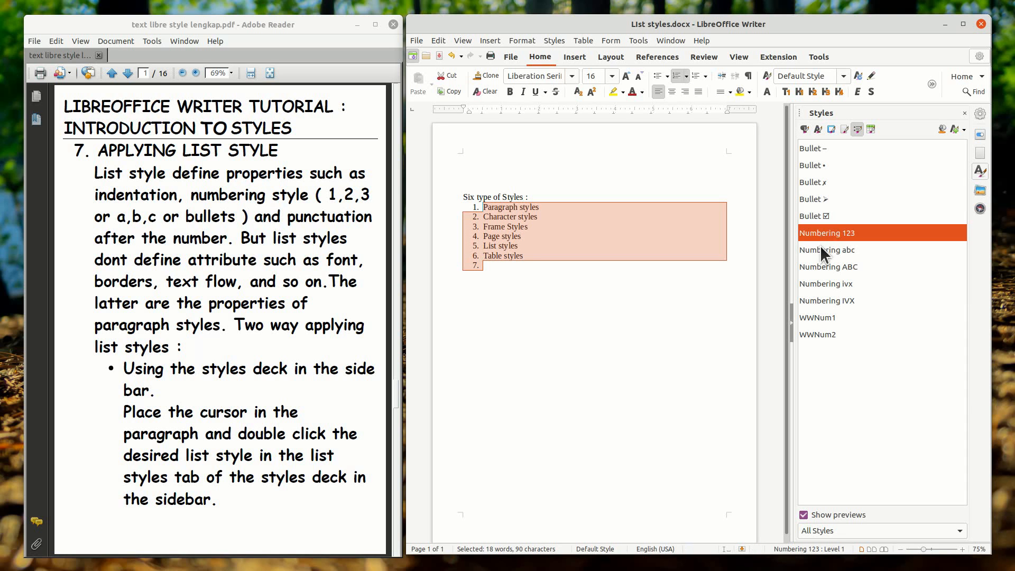
double_click(820, 247)
double_click(813, 264)
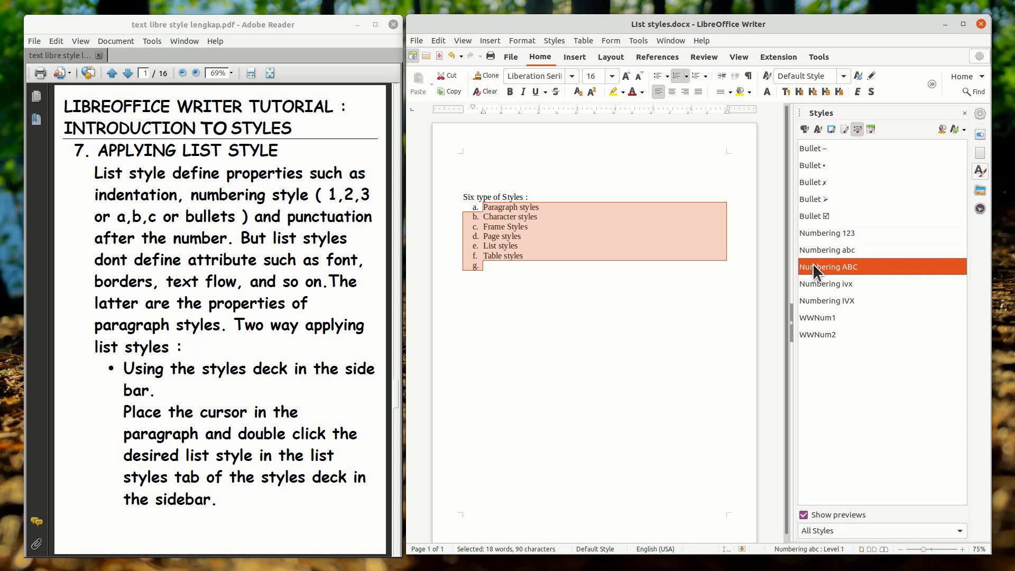
Apply the Numbering 123 list style to the selected items and advance the PDF tutorial to "Using the styles menu".
double_click(817, 231)
click(679, 340)
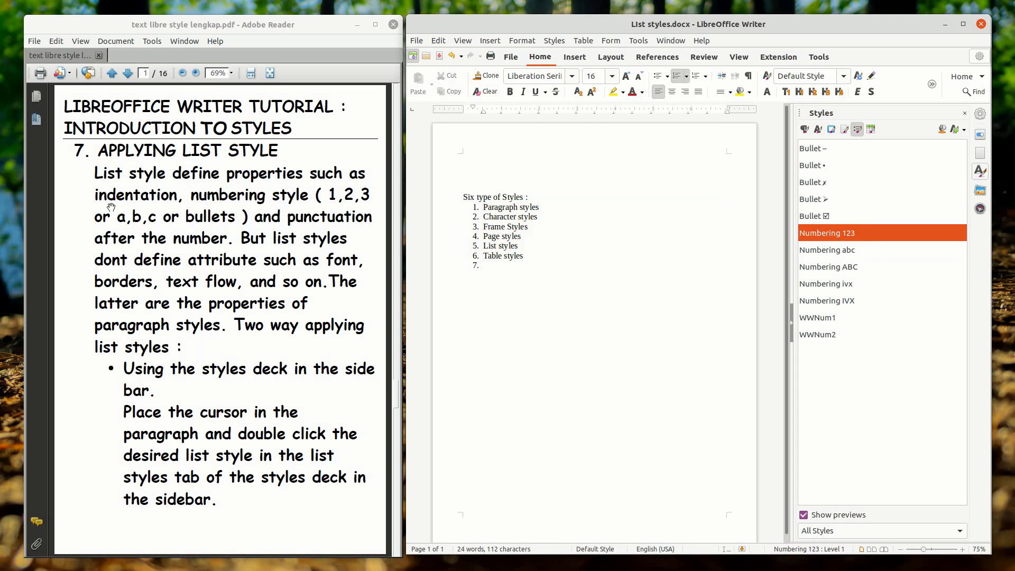
click(127, 73)
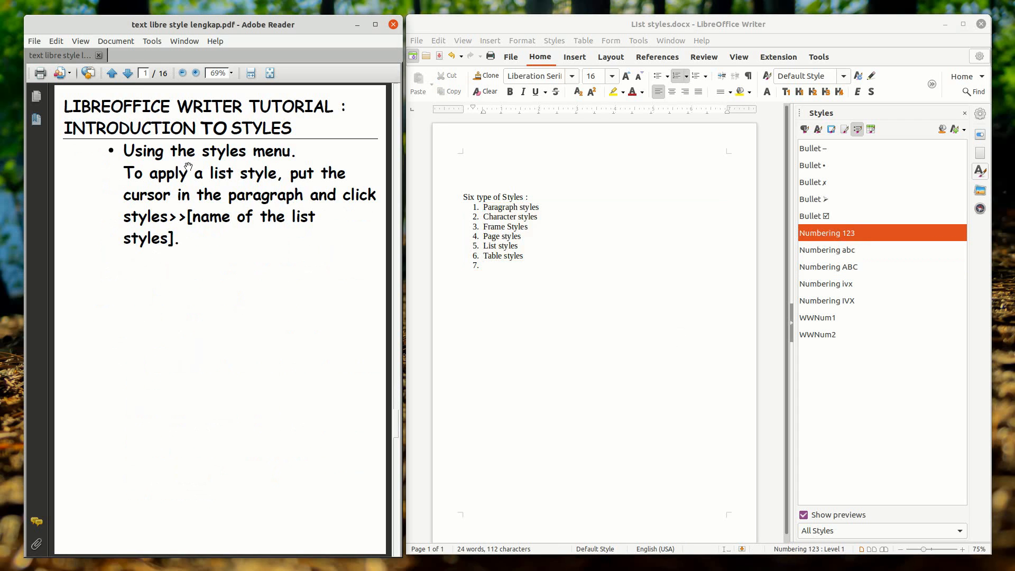
Remove the number from the empty seventh line and select the list items from "Paragraph styles" through "Table styles".
click(545, 268)
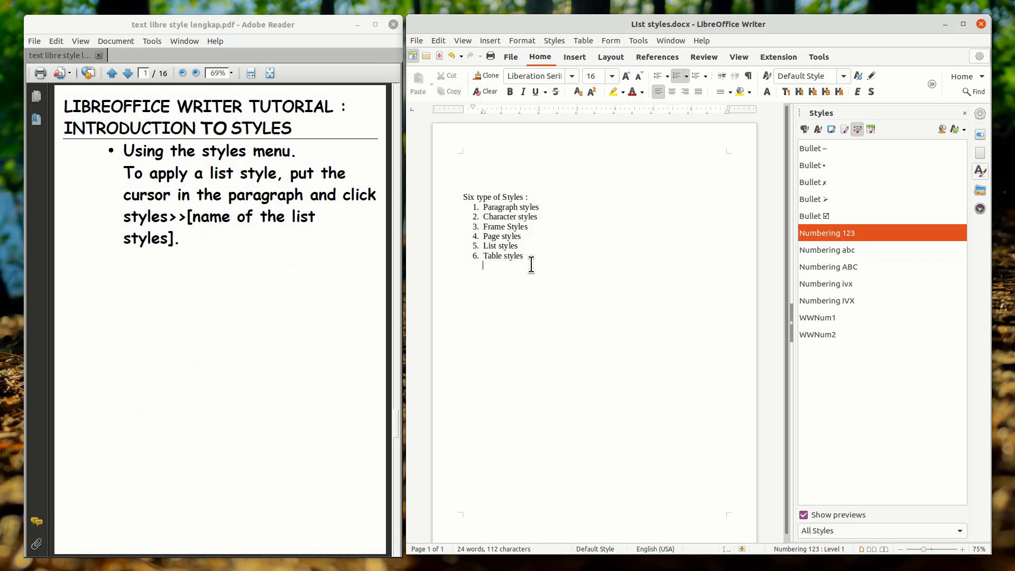
drag(530, 258, 483, 206)
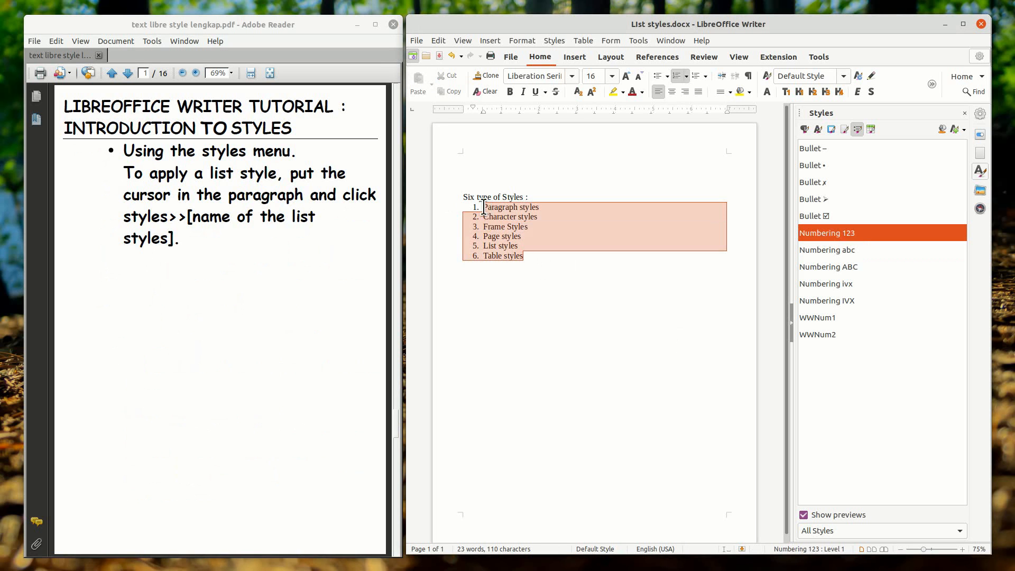
Try the Bullet List, Number List, Alphabet Uppercase List, Alphabet Lowercase List and Roman Uppercase List styles on the selected items.
click(550, 41)
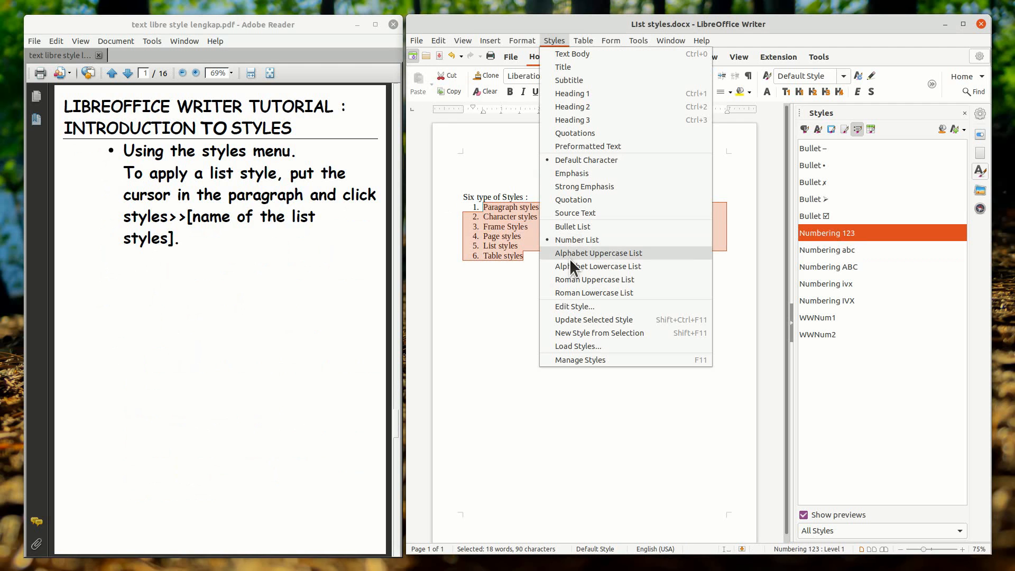
click(578, 227)
click(549, 38)
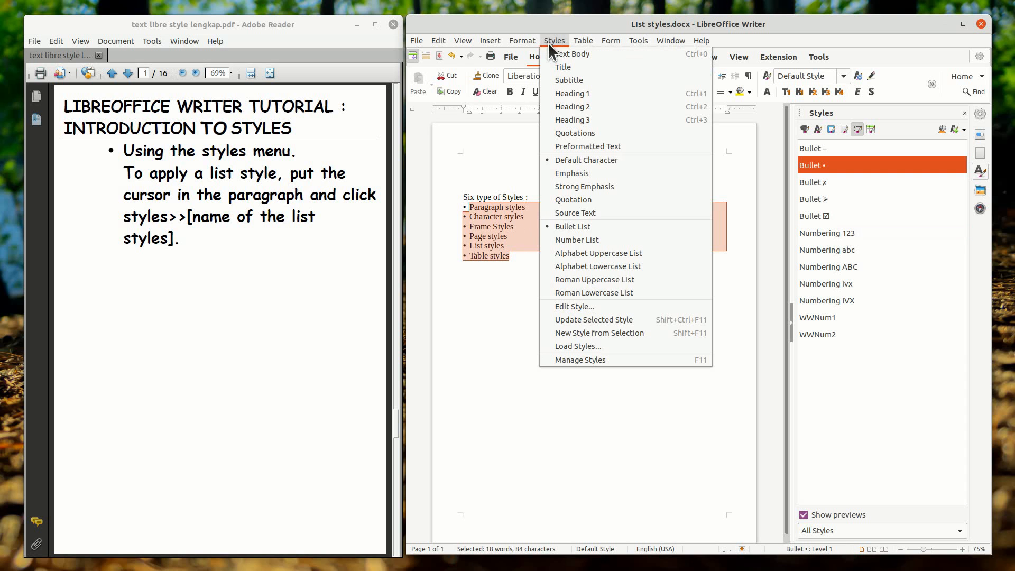
click(563, 240)
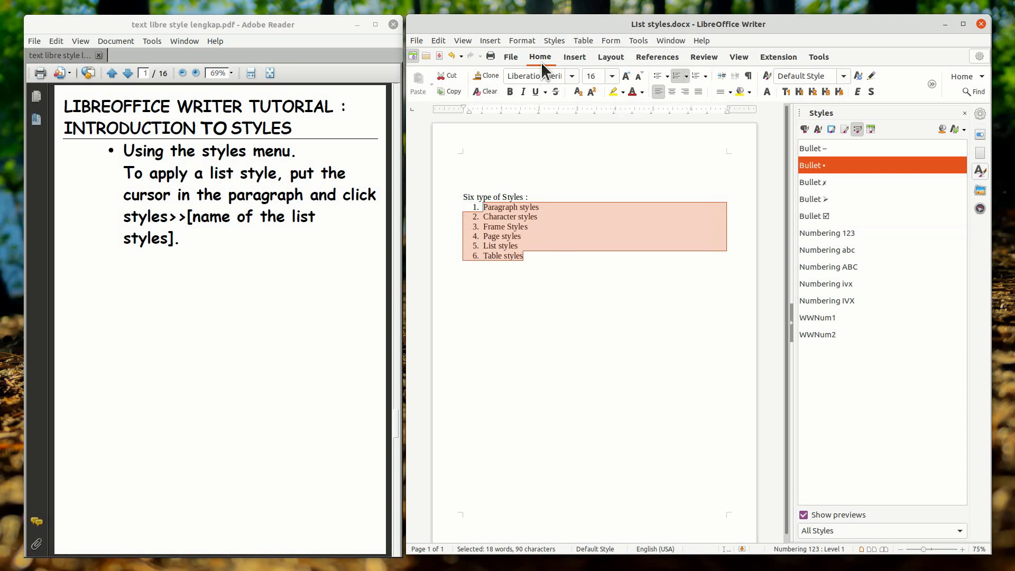
click(550, 39)
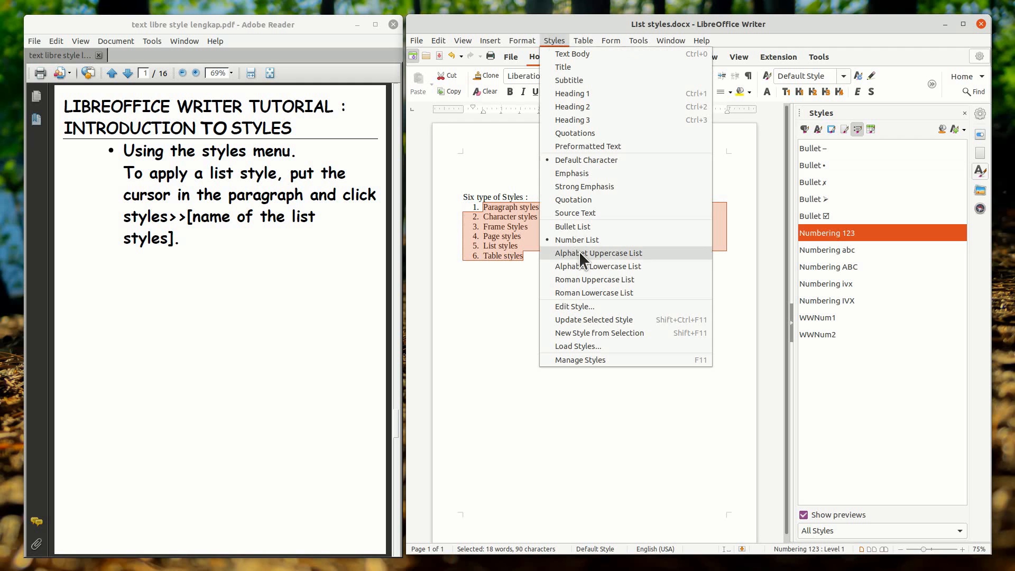
click(579, 252)
click(545, 39)
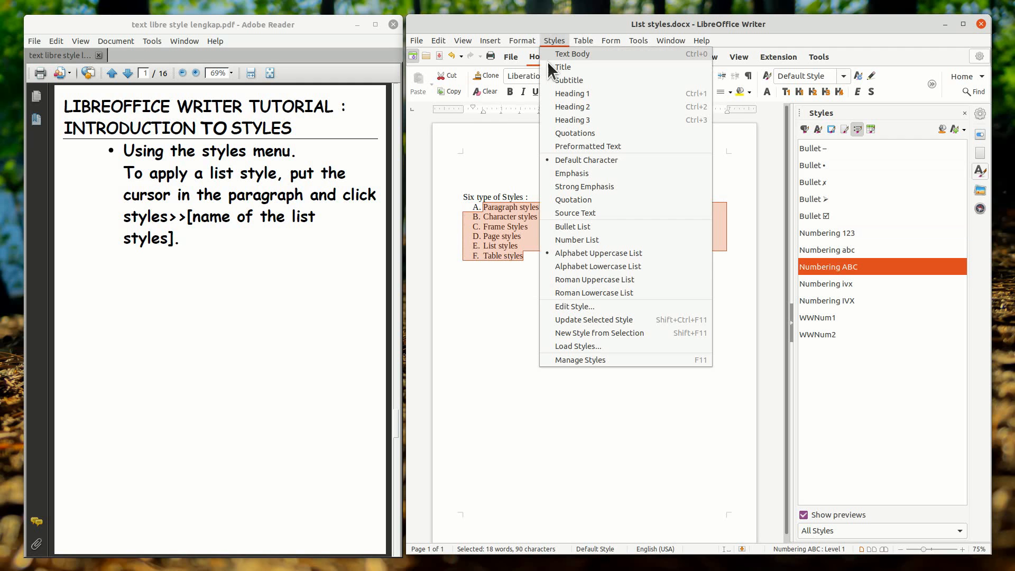
click(586, 264)
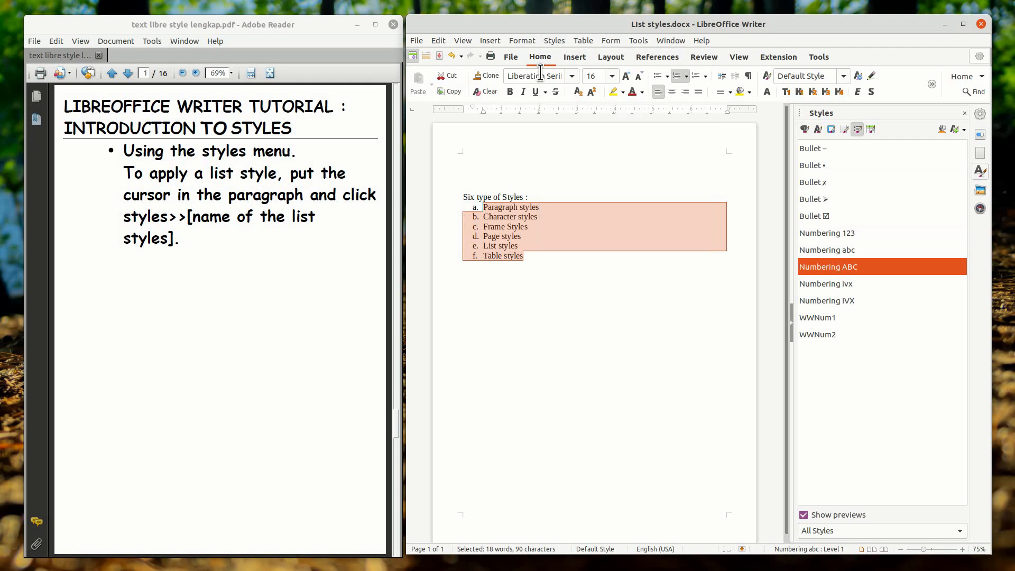
click(549, 38)
click(593, 279)
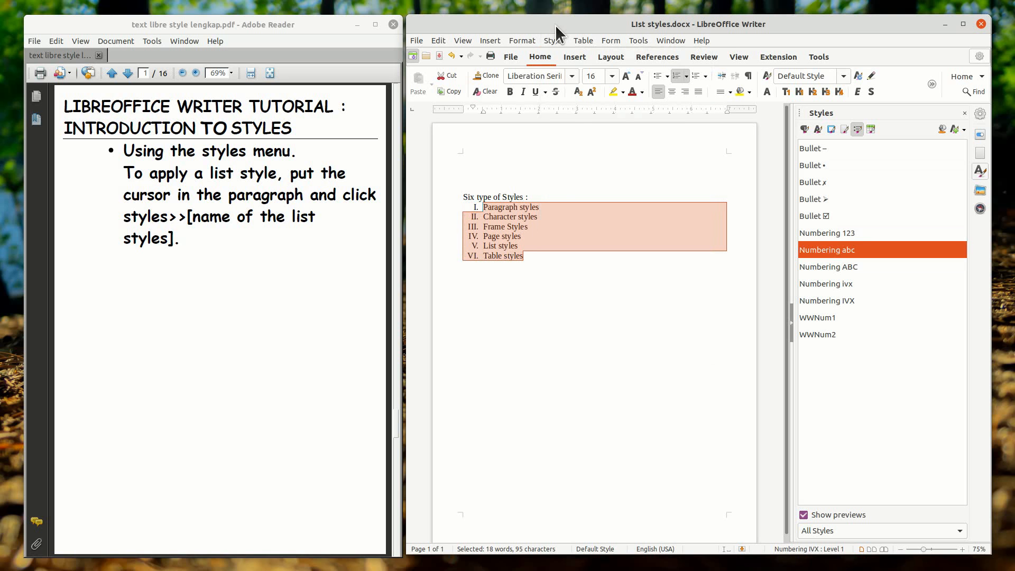
Apply the Roman Lowercase List style to the selected items and advance the PDF tutorial to "Applying Table Styles".
click(550, 38)
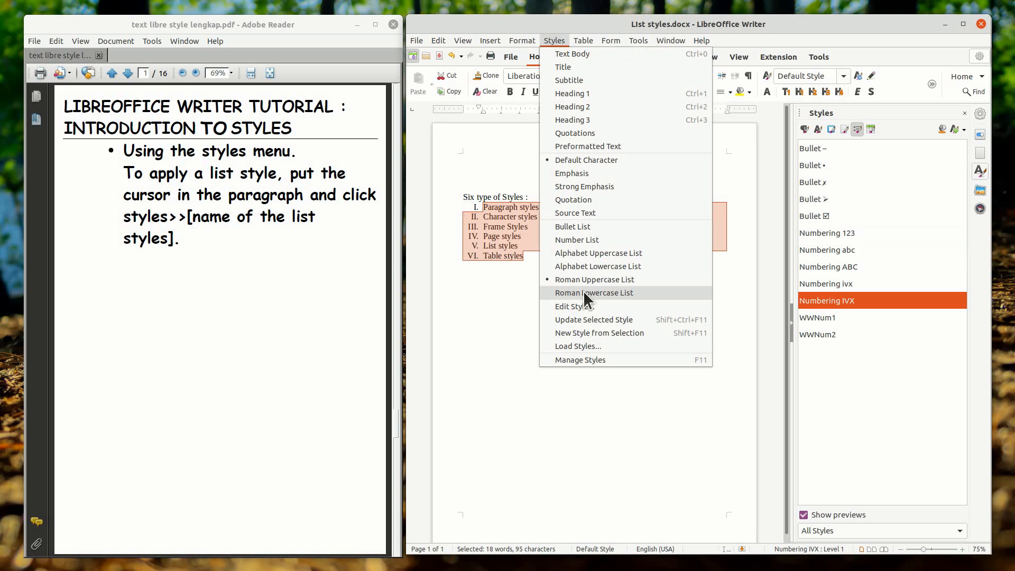
click(584, 292)
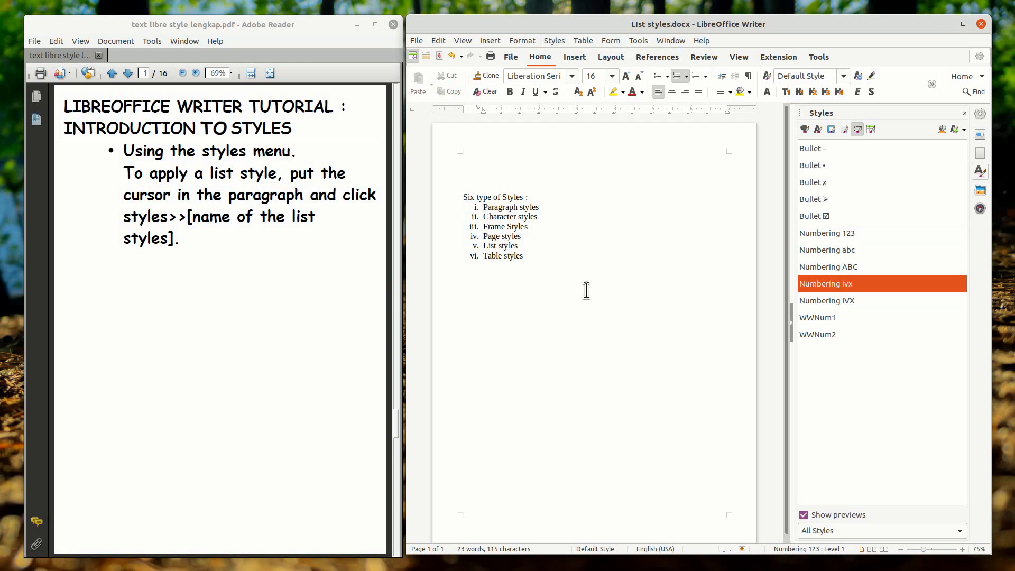
click(124, 72)
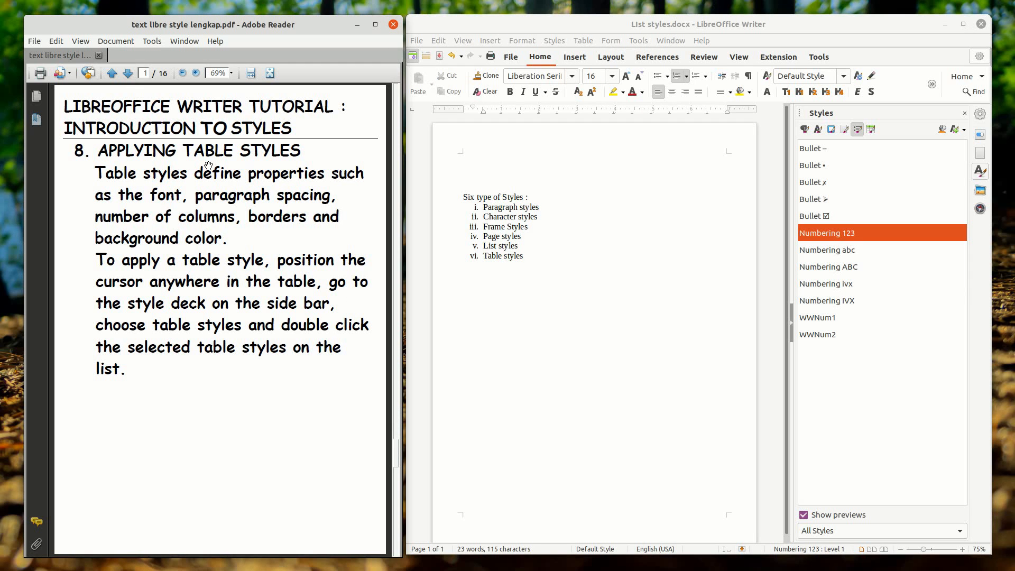
Bring up the document Table styles.docx and hide its sidebar.
click(946, 23)
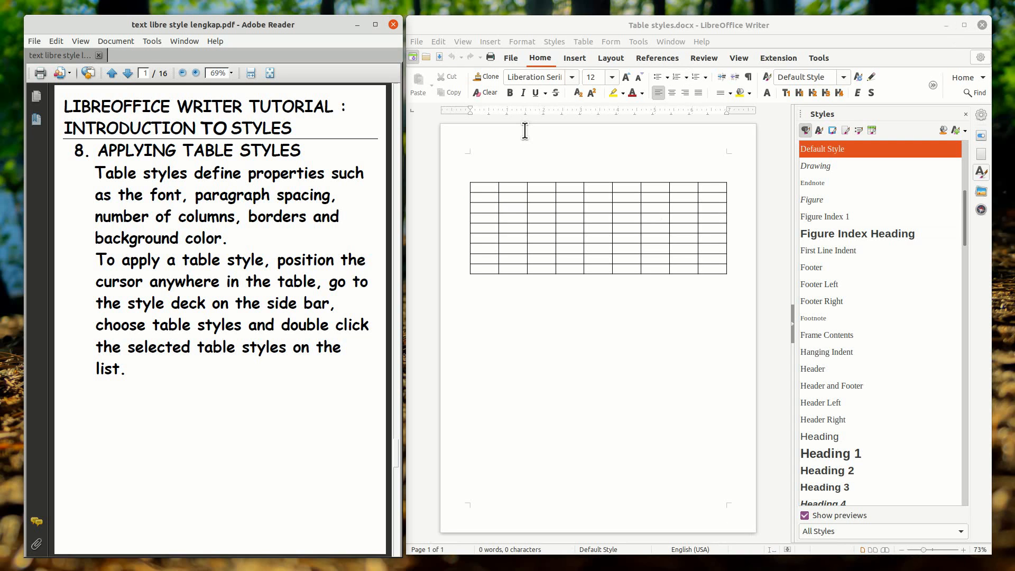
click(795, 332)
click(792, 326)
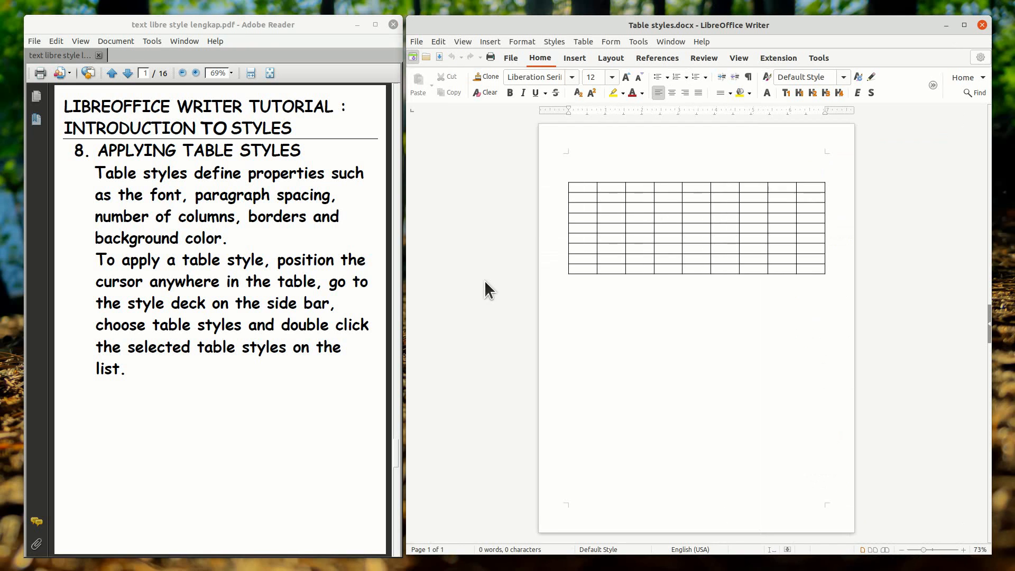
Select the whole table and display the table styles in the sidebar's Styles deck.
click(581, 208)
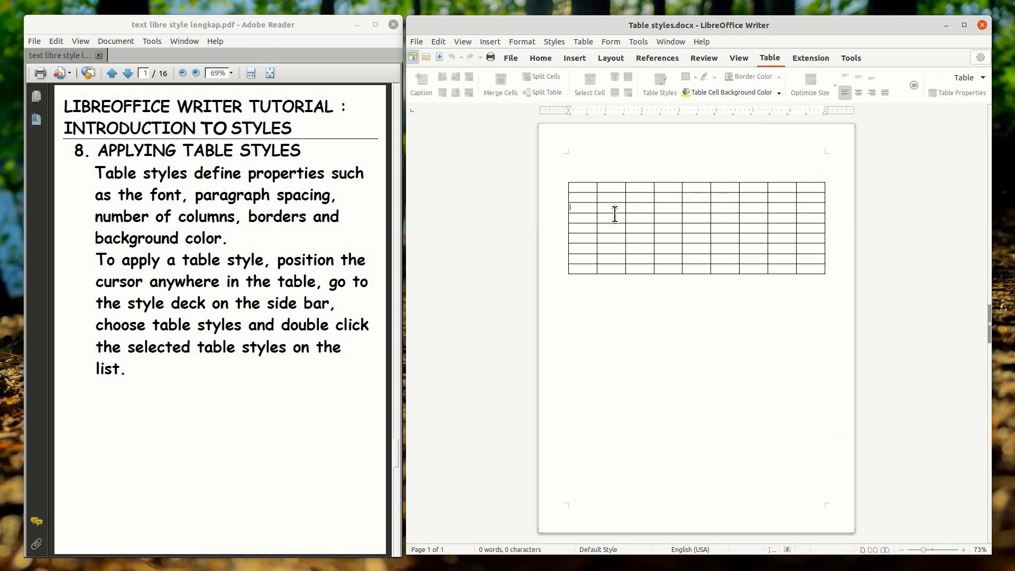
key(ctrl+a)
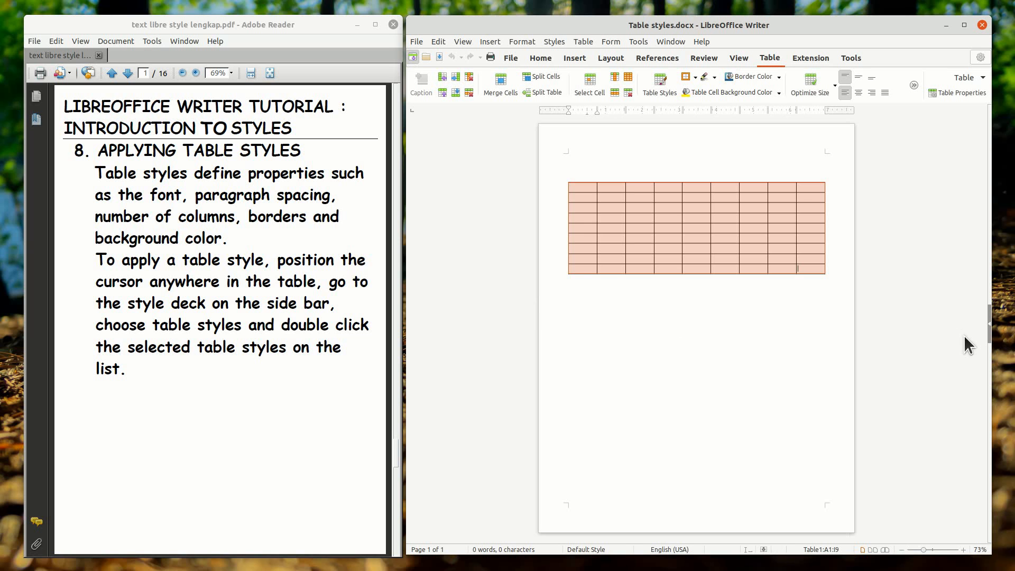
key(F11)
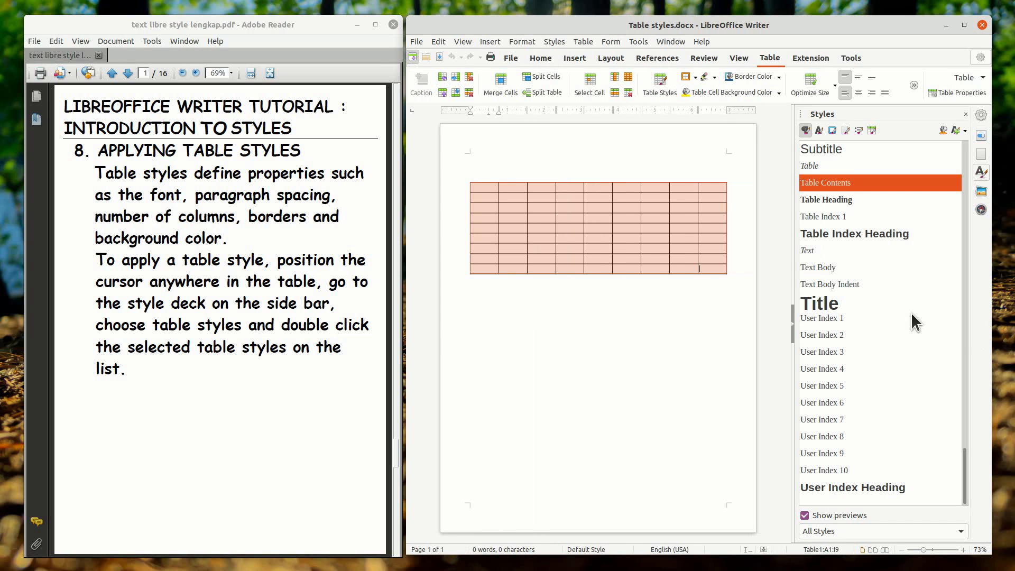
click(978, 114)
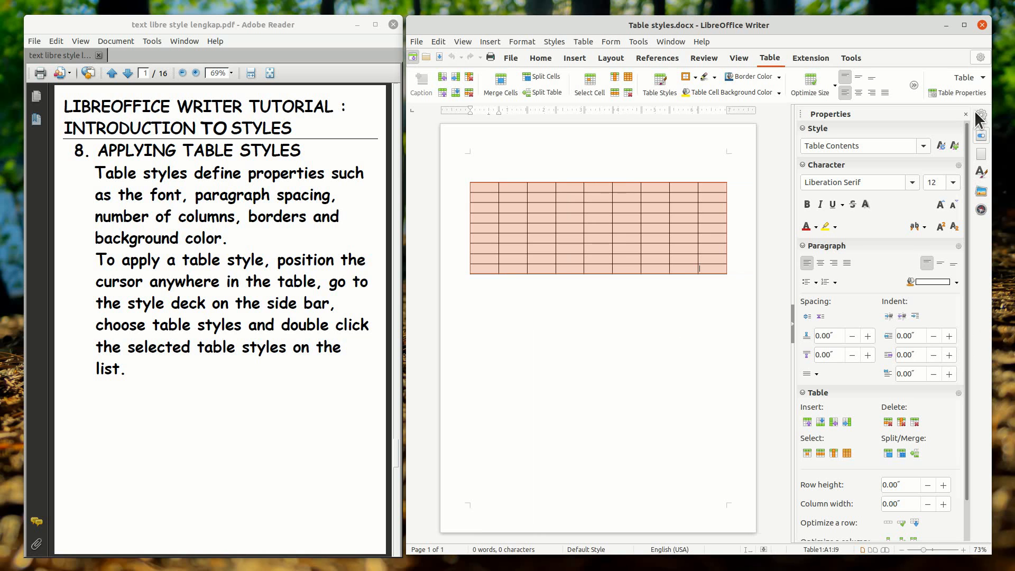
click(977, 113)
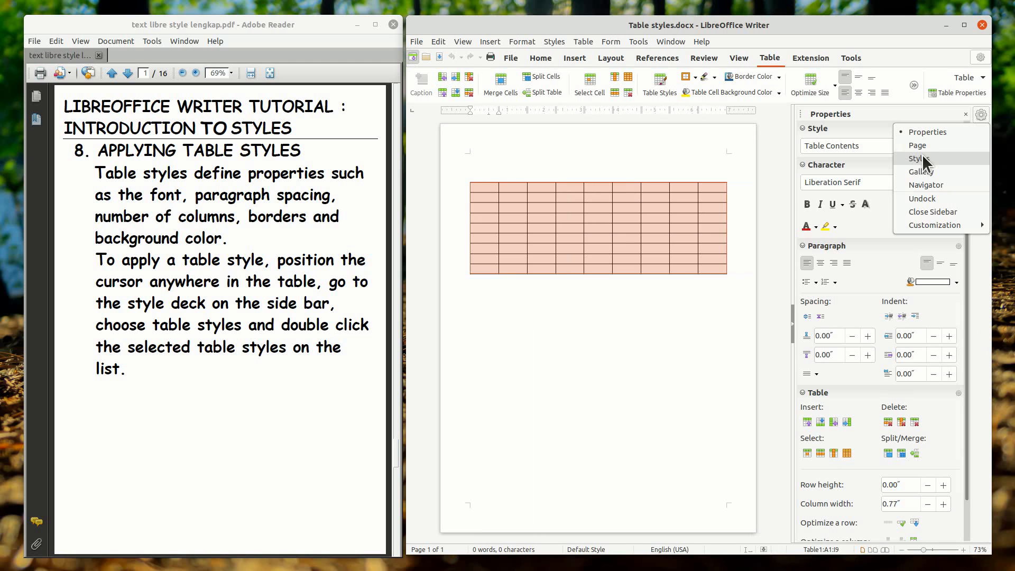
click(922, 158)
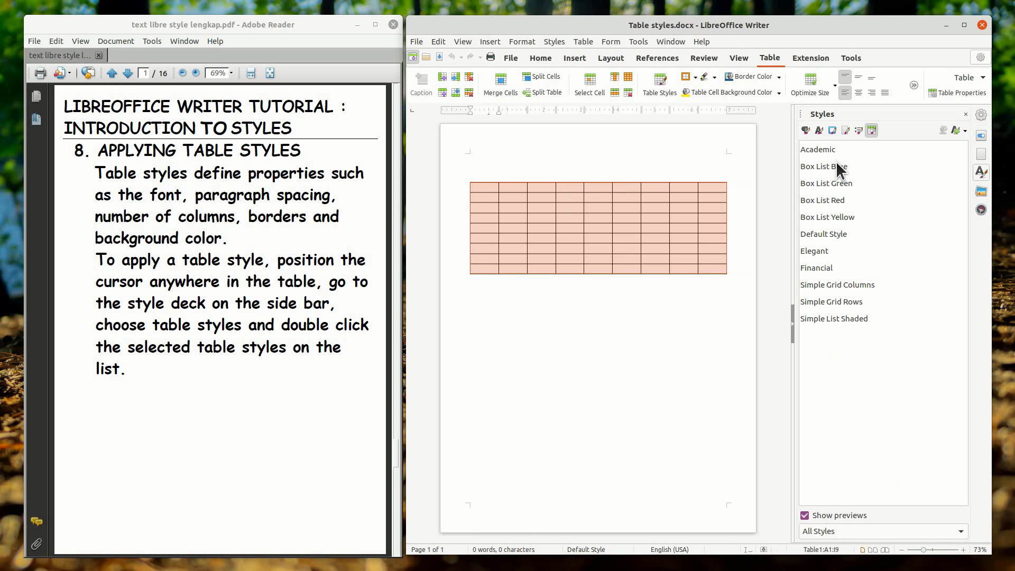
Try the Box List Blue, Academic, Elegant, Financial and Box List Yellow table styles on the whole table.
double_click(836, 164)
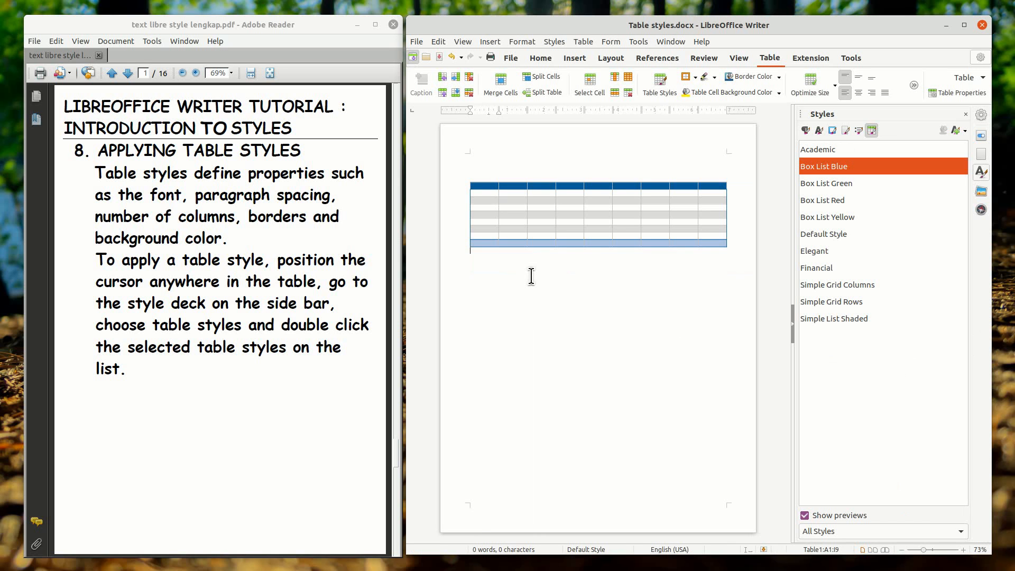
key(ctrl+a)
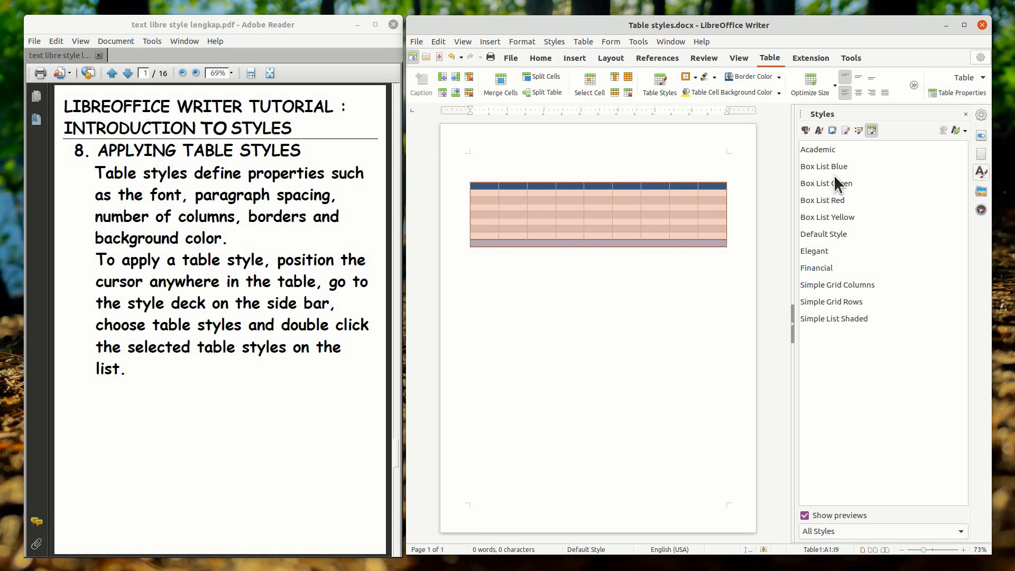
double_click(830, 149)
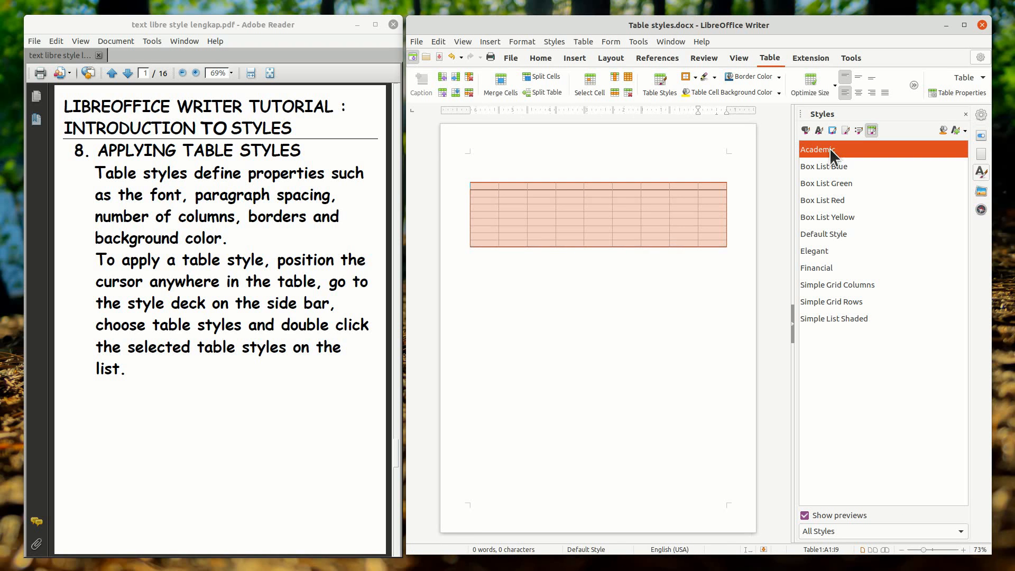
double_click(822, 250)
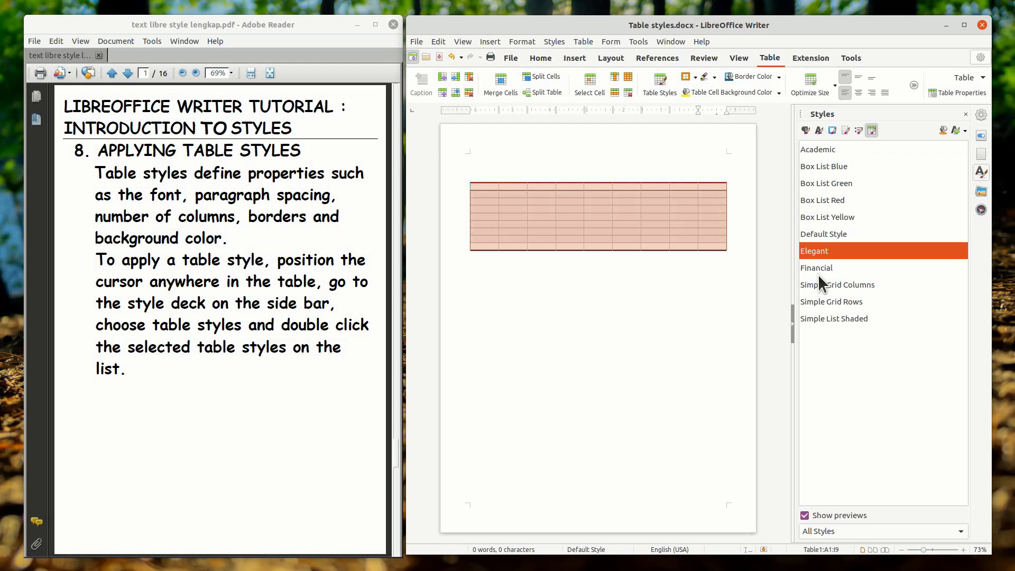
double_click(818, 274)
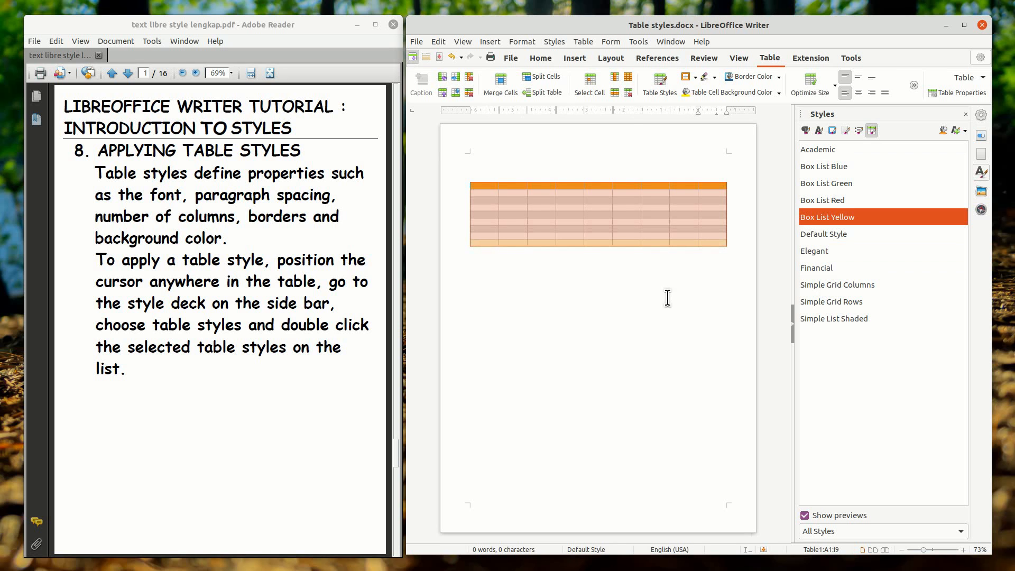
Return the table to its plain Default Style look, deselect it and hide the sidebar.
click(670, 295)
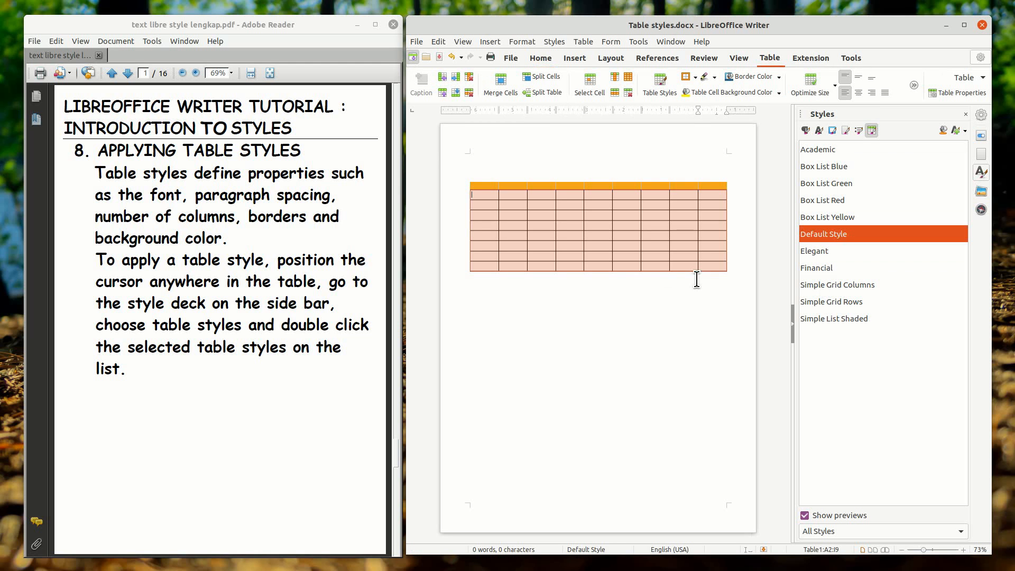
click(699, 245)
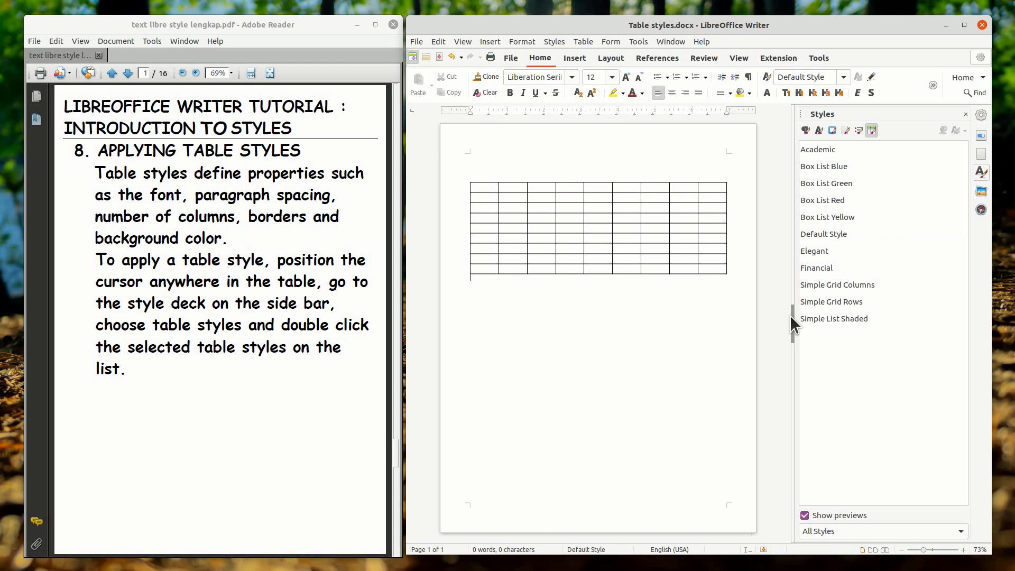
click(791, 317)
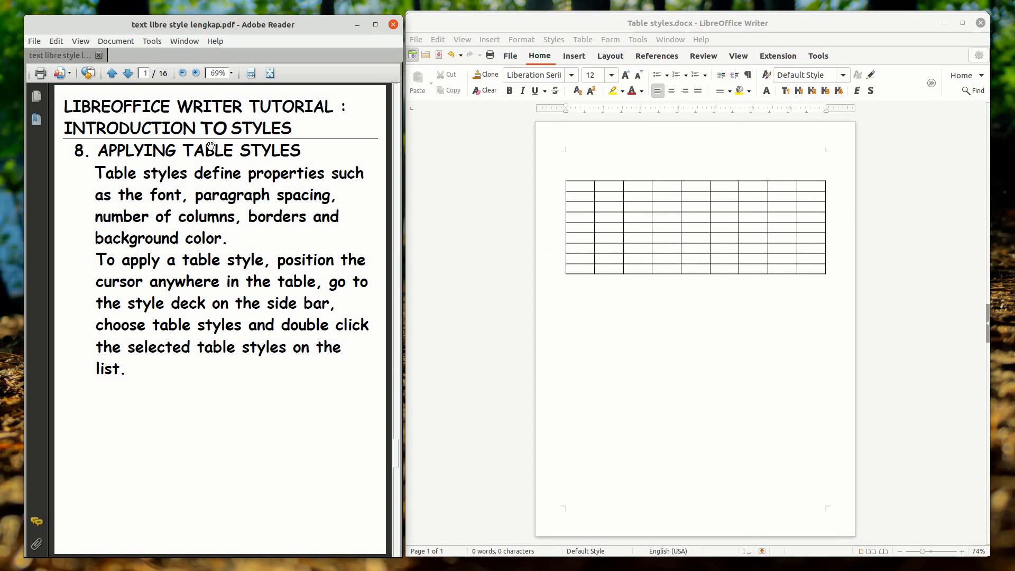
Advance the PDF tutorial to "Creating and Modifying Styles" and bring up the document Paragraph and character style.docx.
click(128, 76)
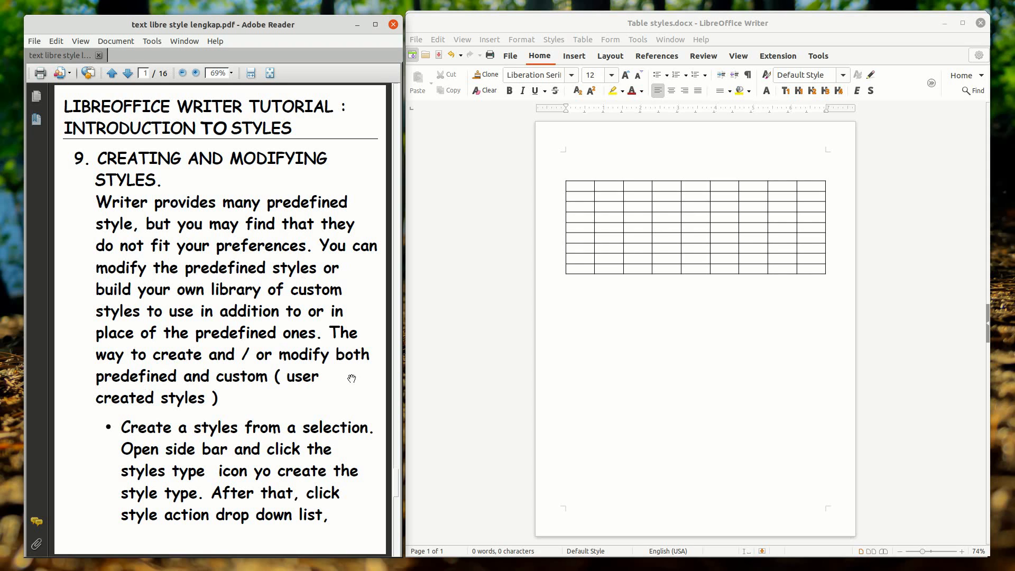
click(946, 25)
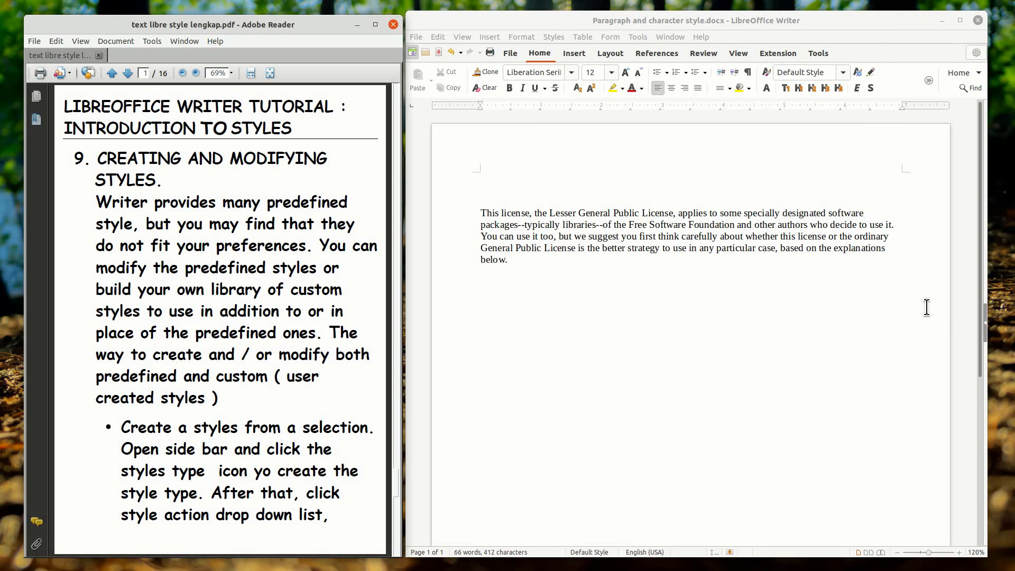
Display the paragraph styles in the sidebar's Styles deck and select the whole license paragraph.
click(987, 338)
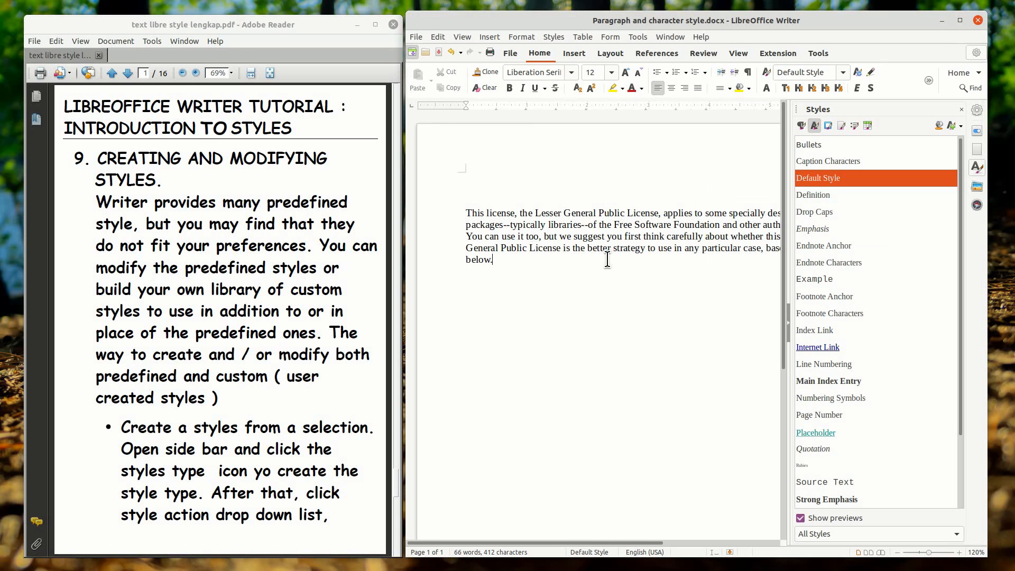
click(974, 111)
click(952, 128)
click(972, 108)
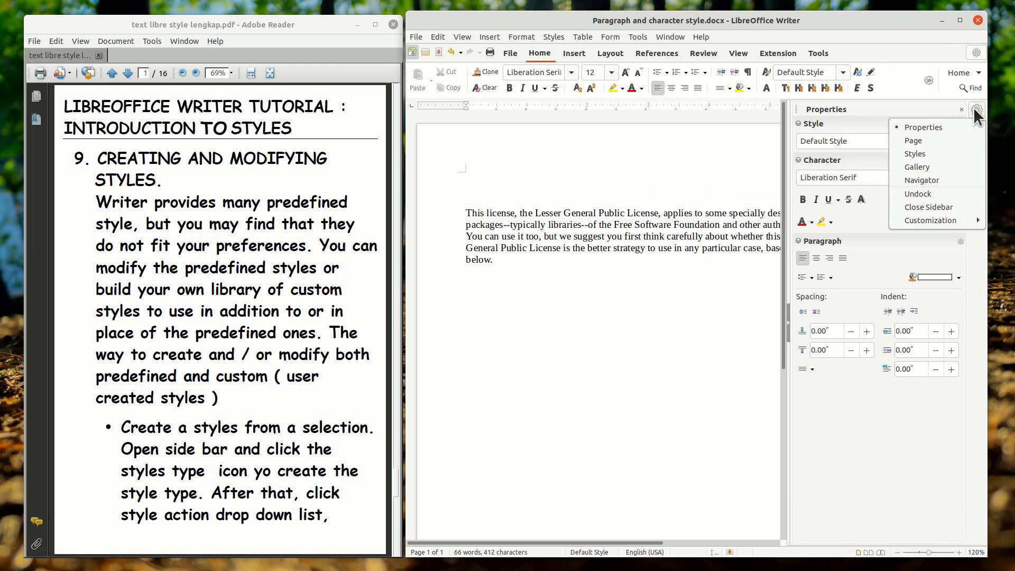
click(954, 154)
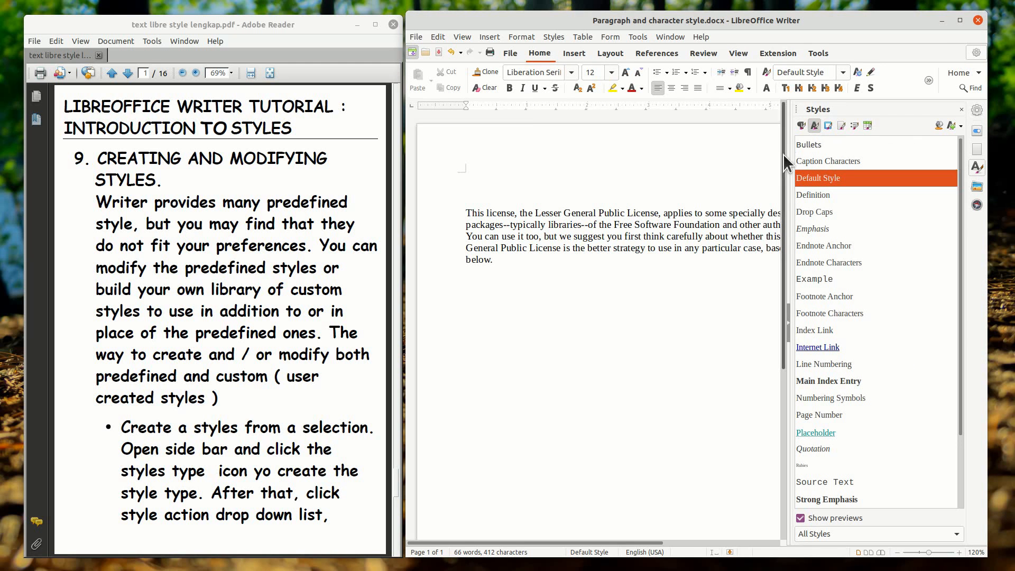
click(801, 125)
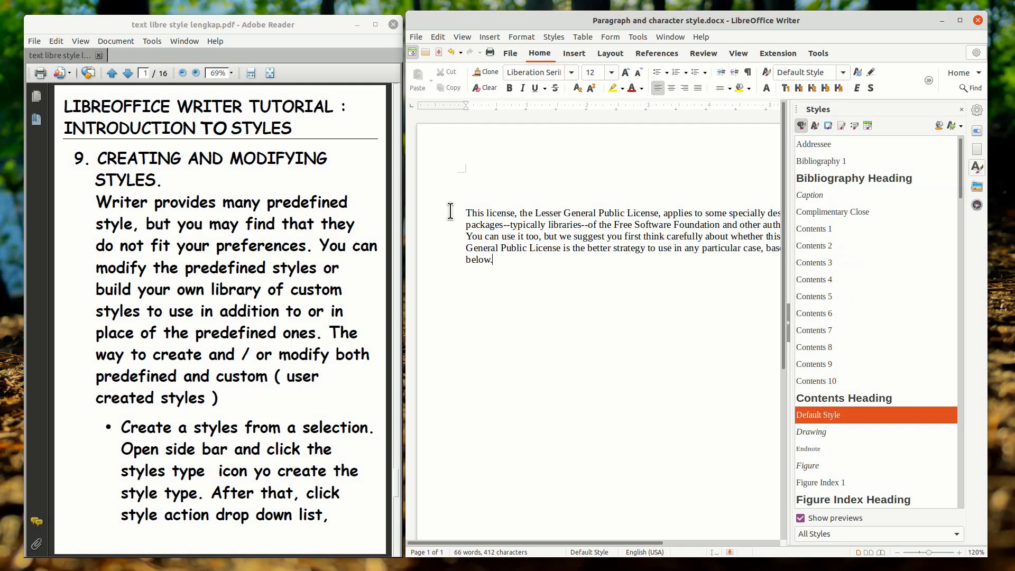
drag(450, 208, 594, 262)
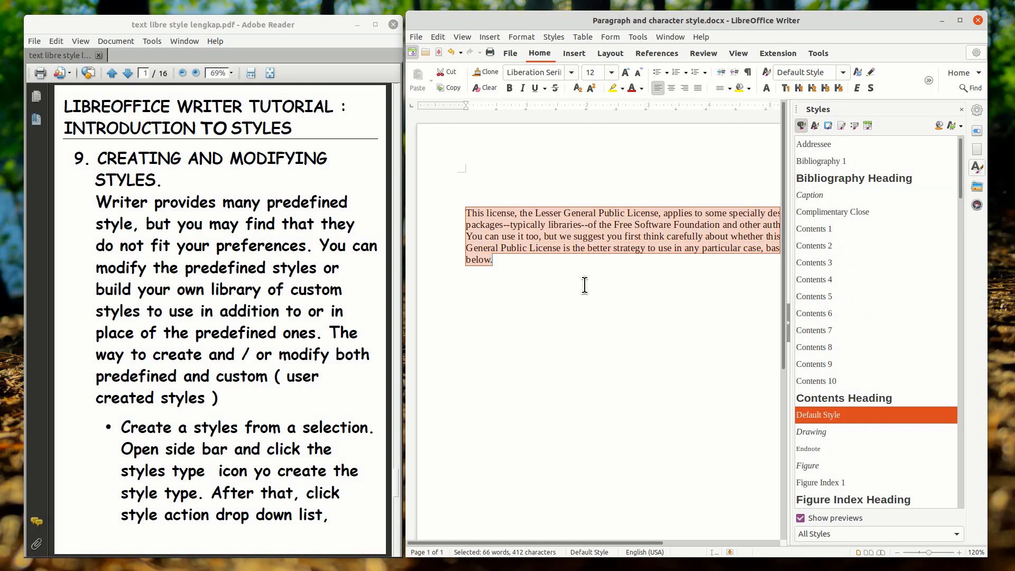
Create a paragraph style from the license paragraph, named with the author's first name plus "paragraph style", and advance the PDF tutorial one page.
click(583, 272)
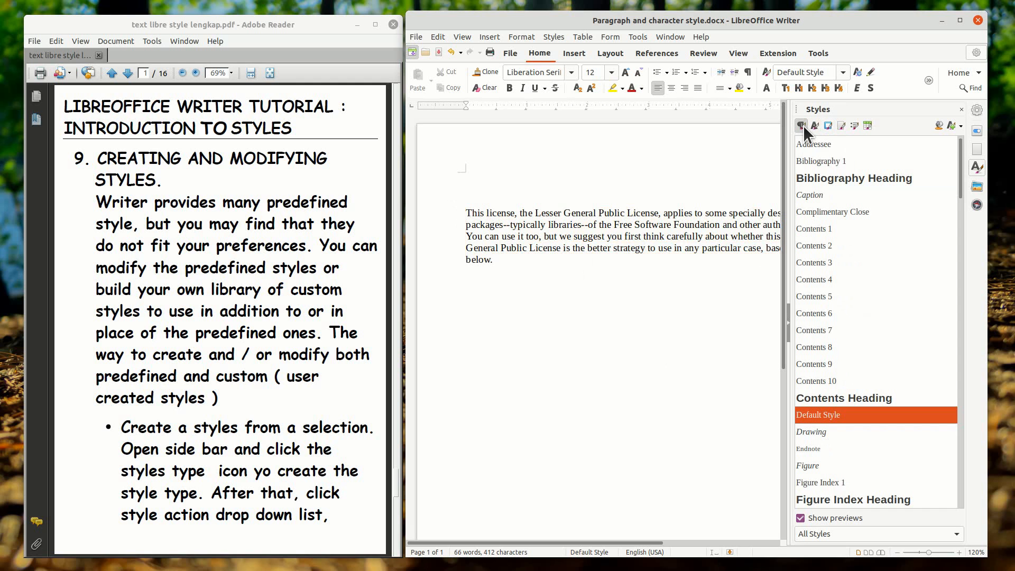
click(961, 126)
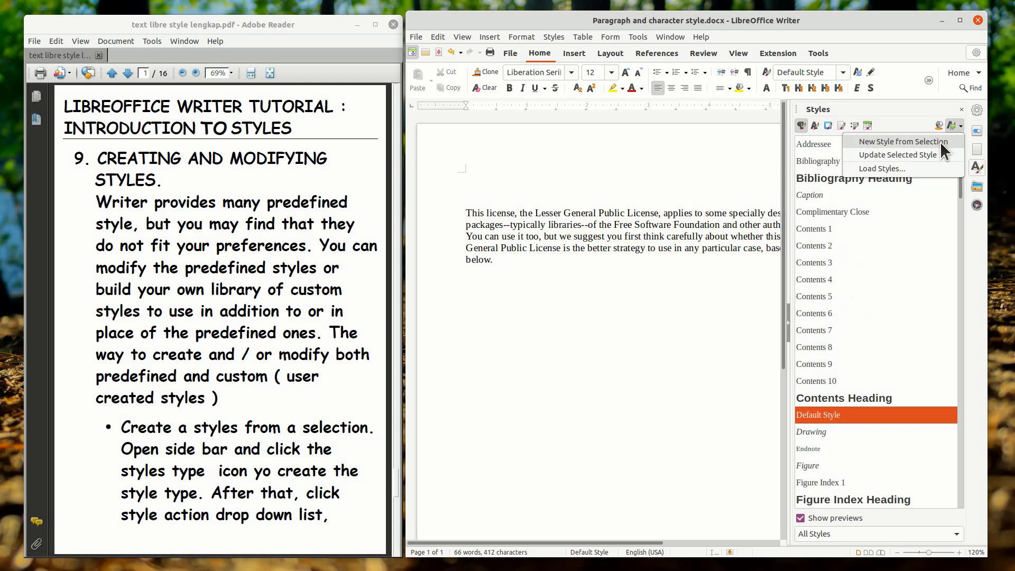
click(940, 142)
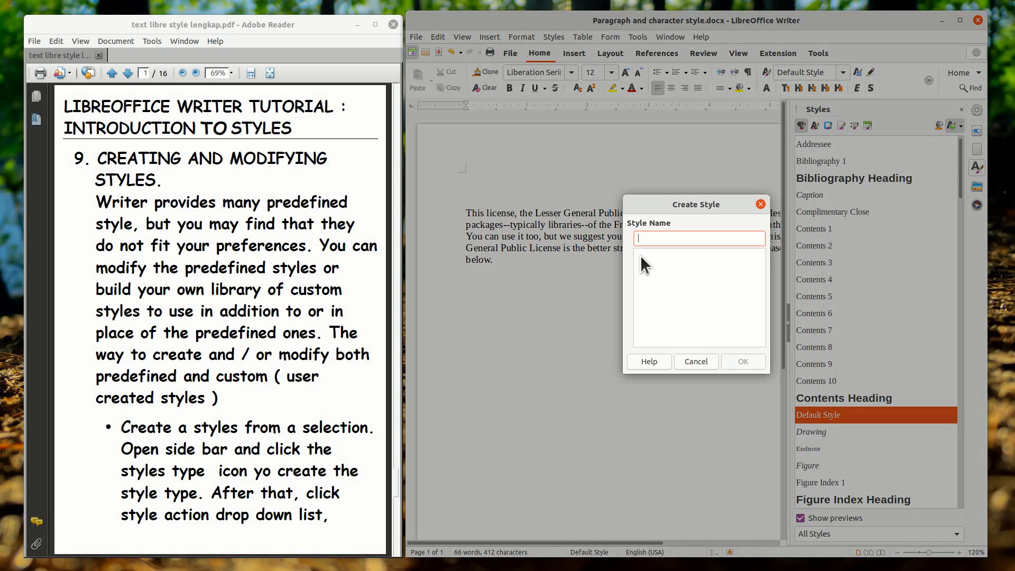
text(Temmy paragraph style)
click(728, 361)
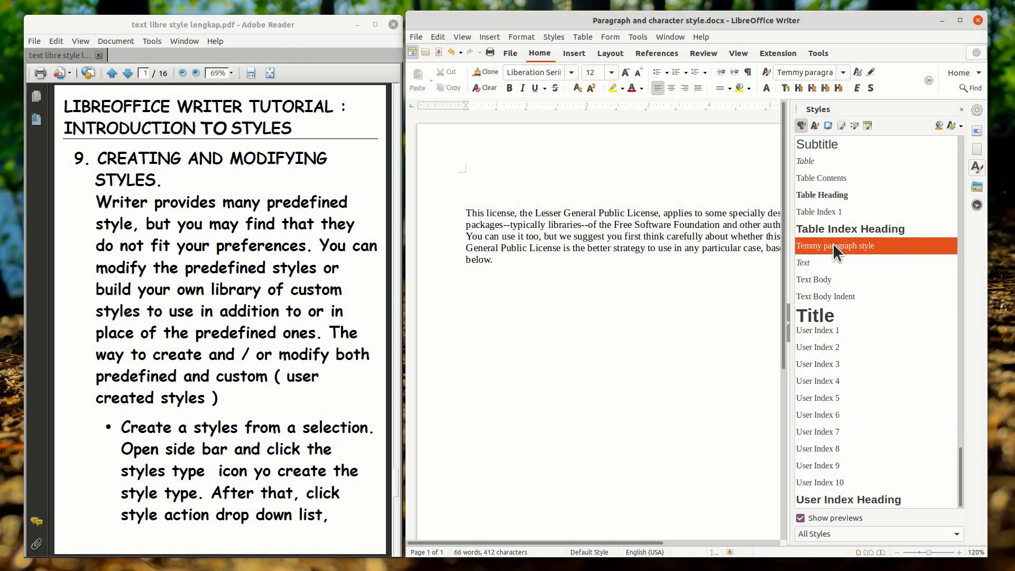
click(127, 73)
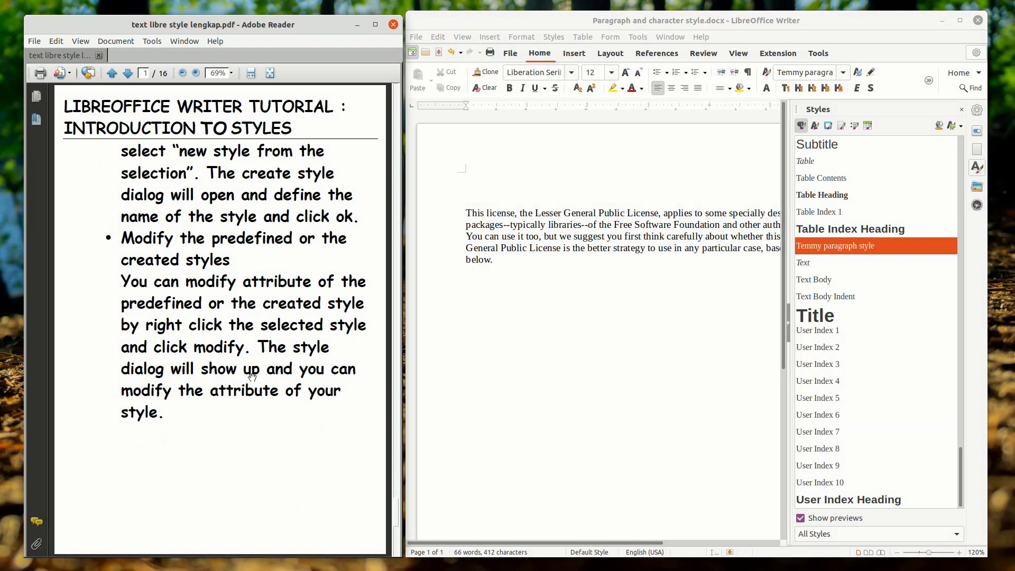
Modify the new custom paragraph style to use the Liberation Sans Narrow font, Bold, at 26 pt.
right_click(828, 240)
click(832, 261)
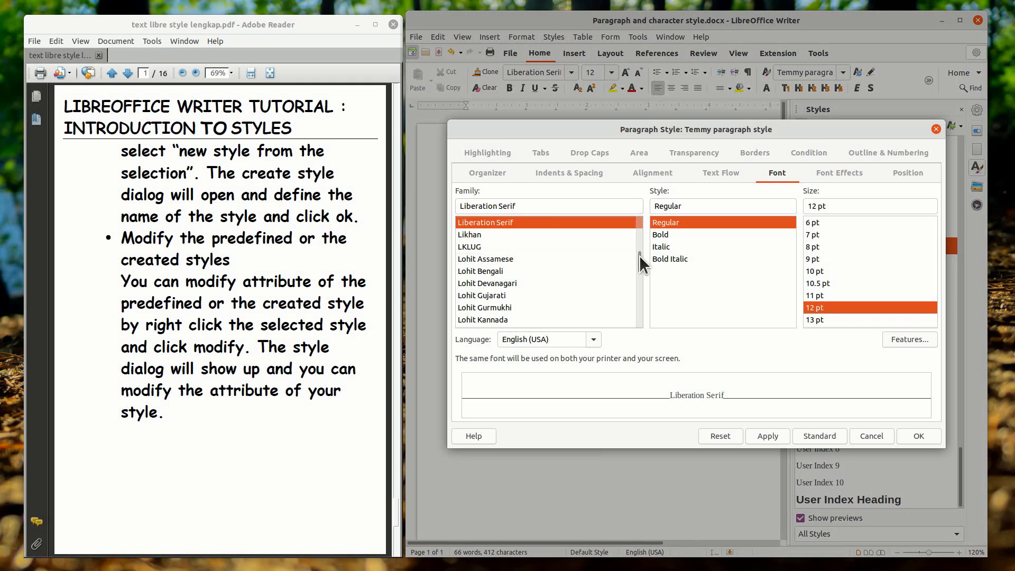
mouse_move(639, 255)
mouse_down()
mouse_move(639, 278)
mouse_move(639, 218)
mouse_move(630, 258)
mouse_up()
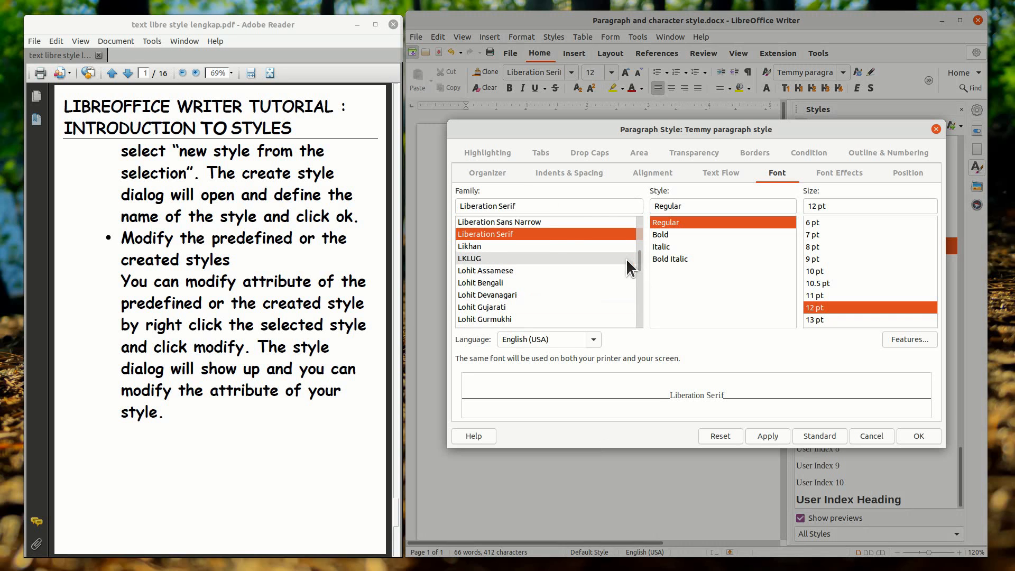
click(559, 220)
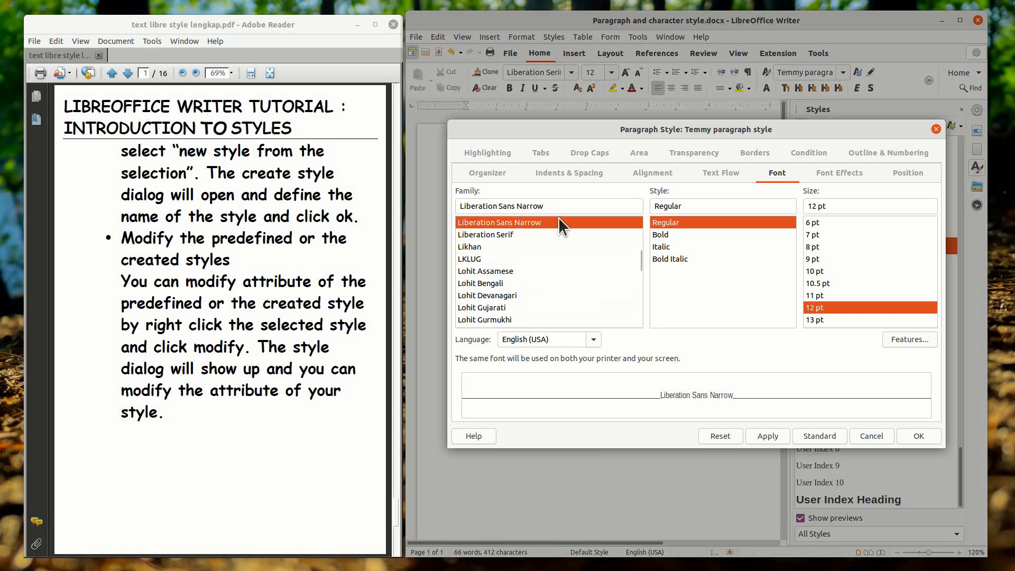
click(661, 233)
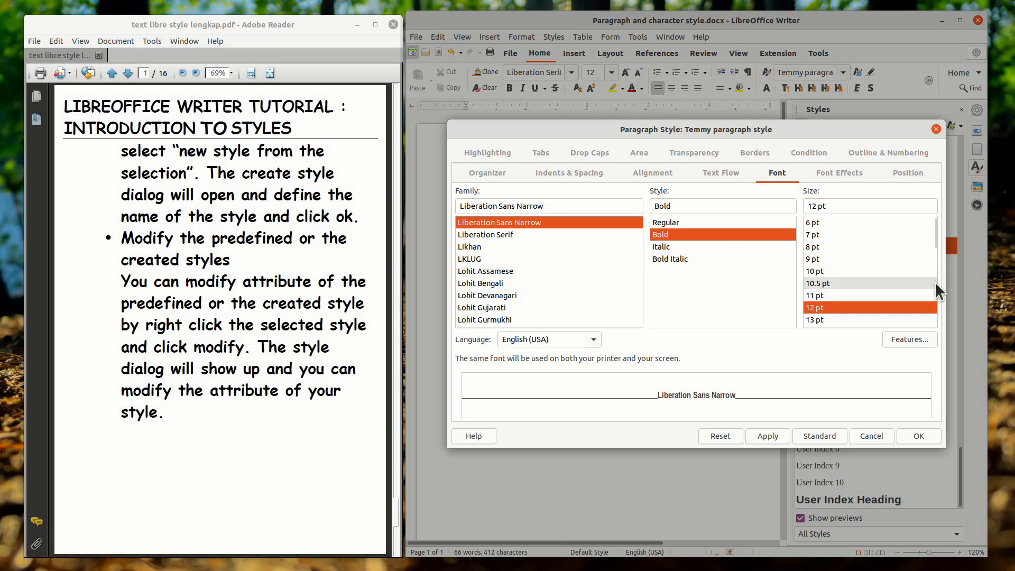
drag(931, 240, 929, 280)
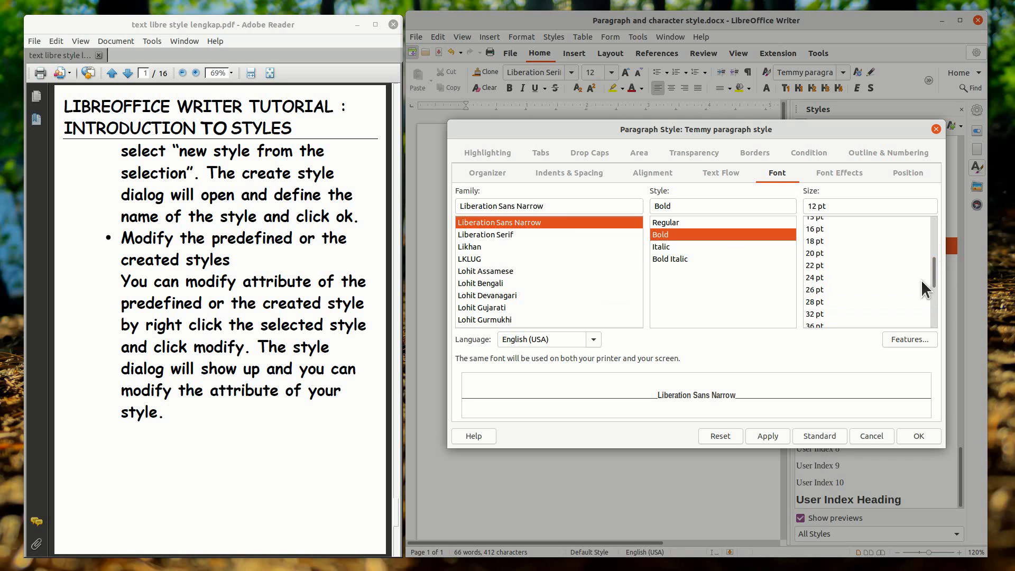
click(820, 289)
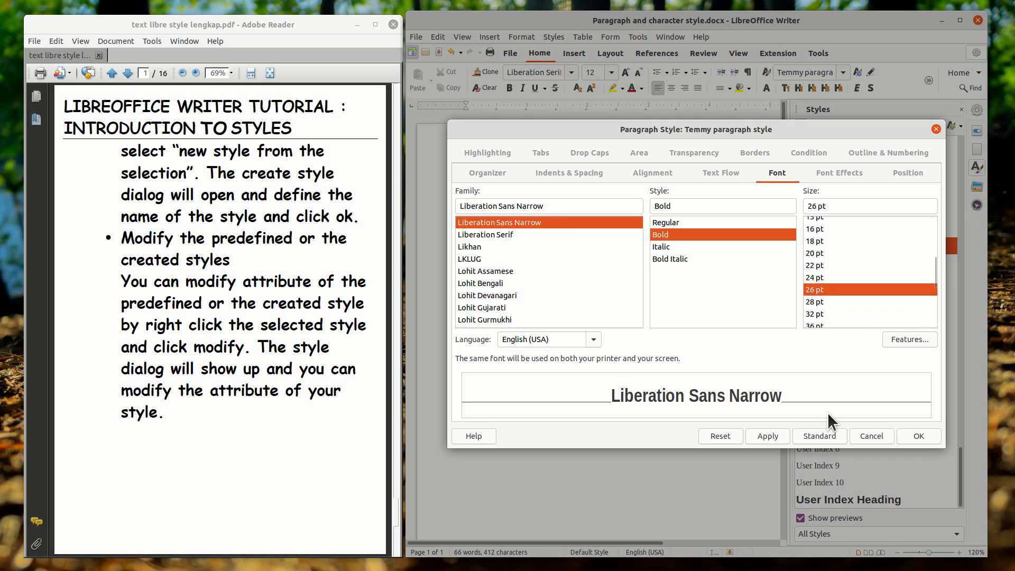
click(890, 435)
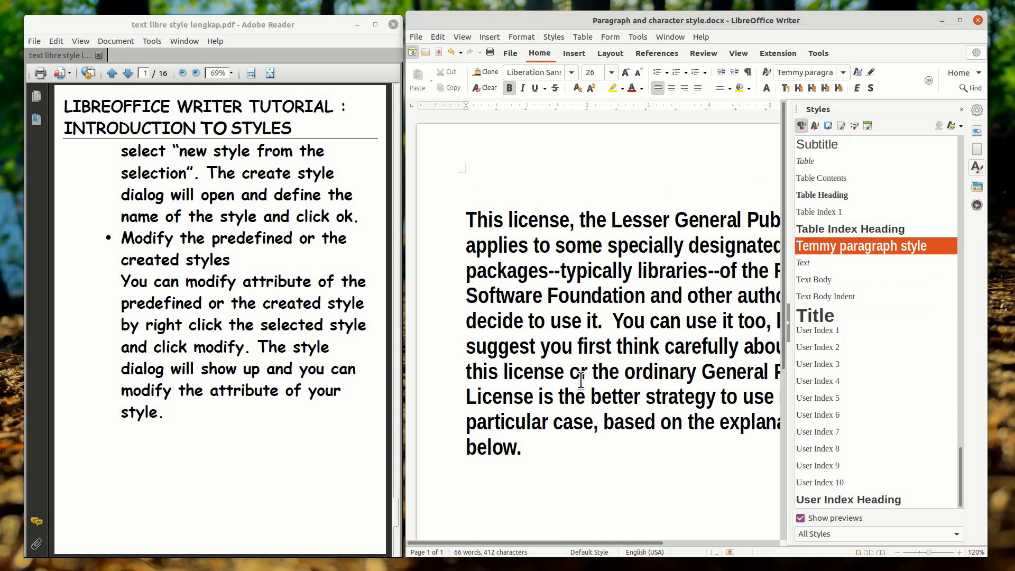
Apply the Table Index 1 style to the whole license paragraph and switch it back to the custom paragraph style.
drag(522, 449, 466, 212)
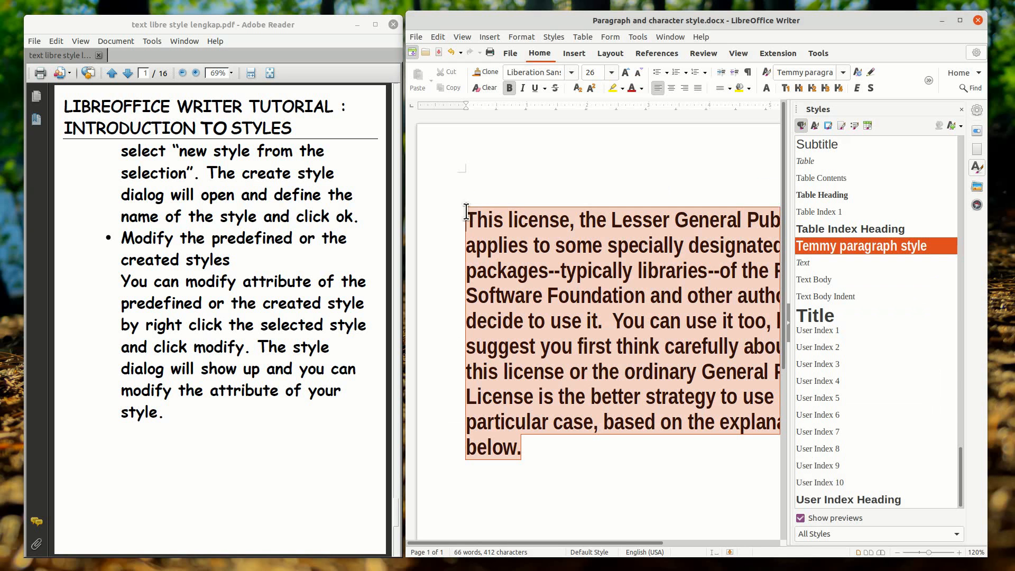
double_click(818, 212)
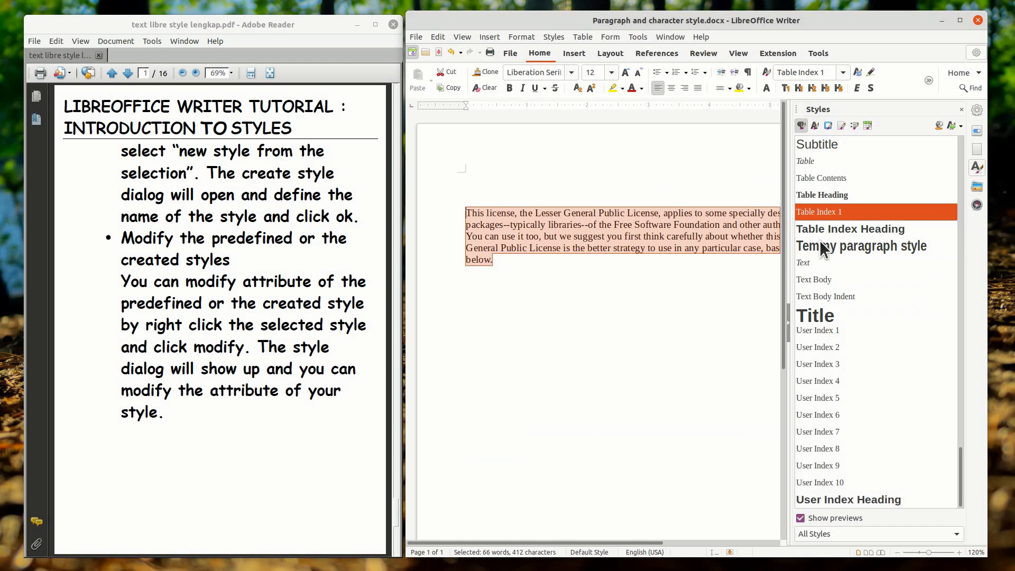
double_click(822, 248)
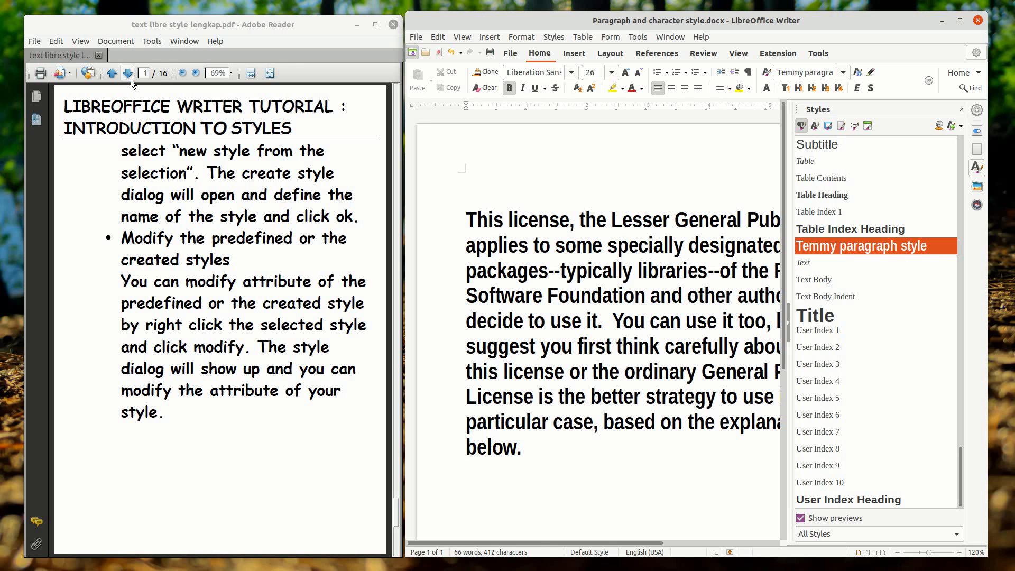
Hide the Styles sidebar and advance the PDF tutorial to its closing thank-you page.
click(786, 325)
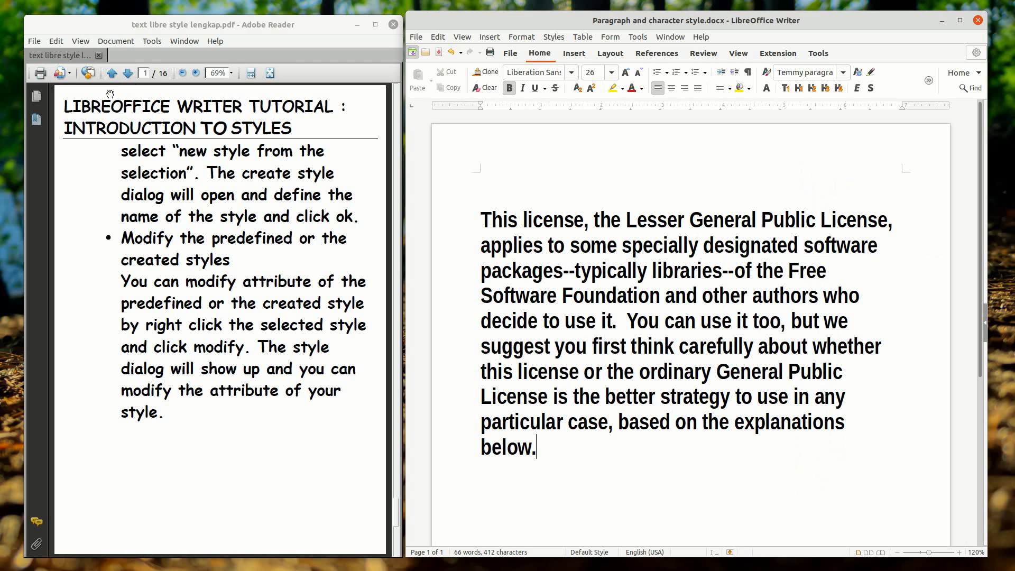
click(128, 74)
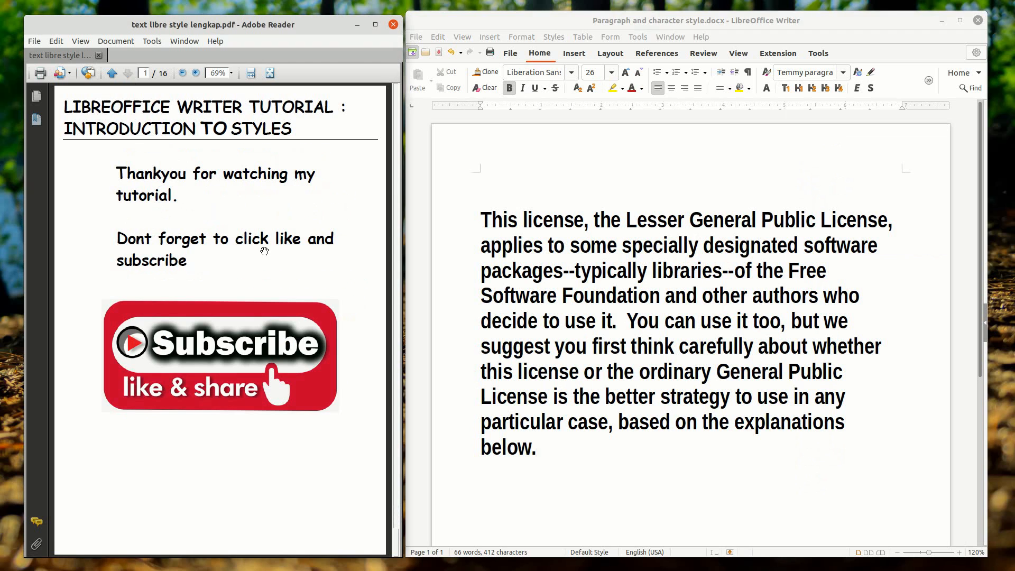